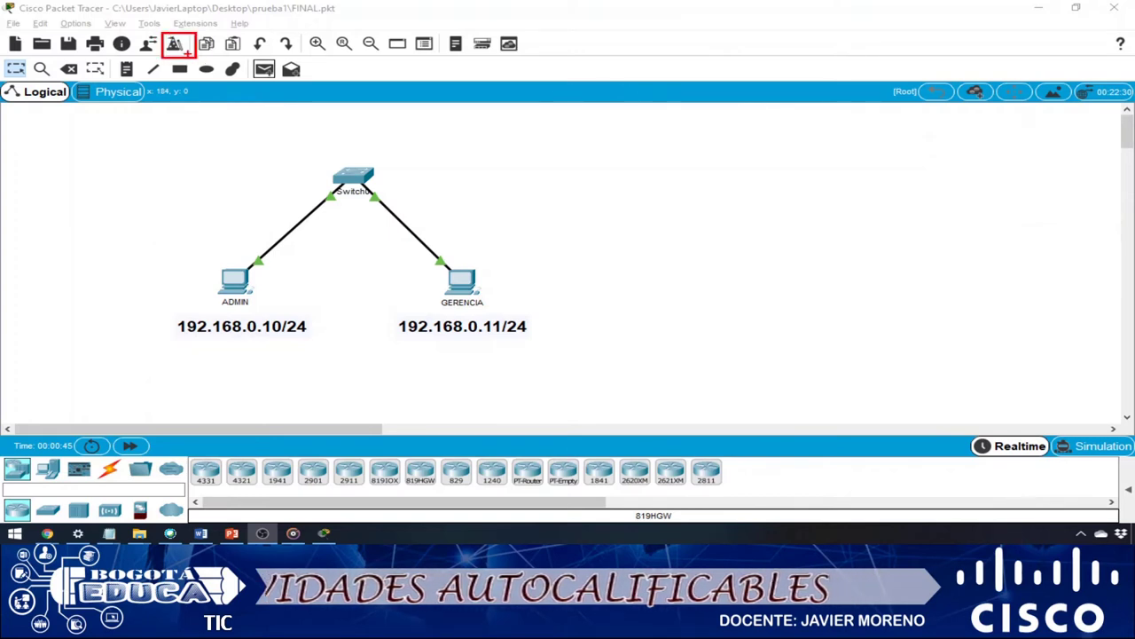
# Start the Activity Wizard using the current topology as the answer network, and widen the Assessment Items column of its assessment tree
pyautogui.click(175, 43)
pyautogui.click(555, 286)
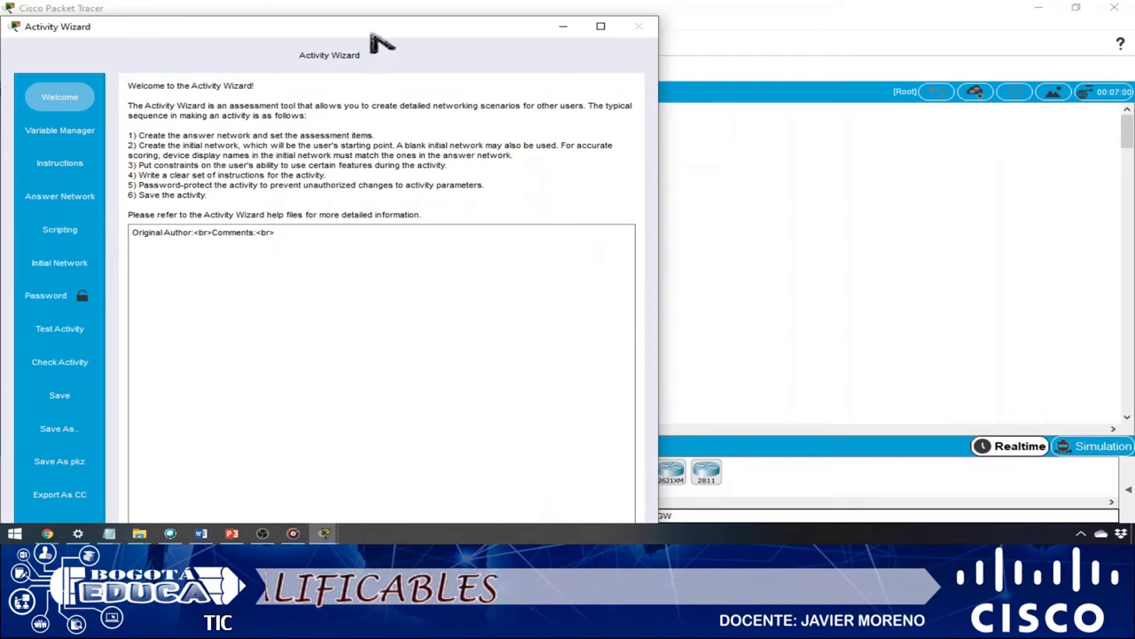
pyautogui.moveTo(381, 43); pyautogui.dragTo(661, 44)
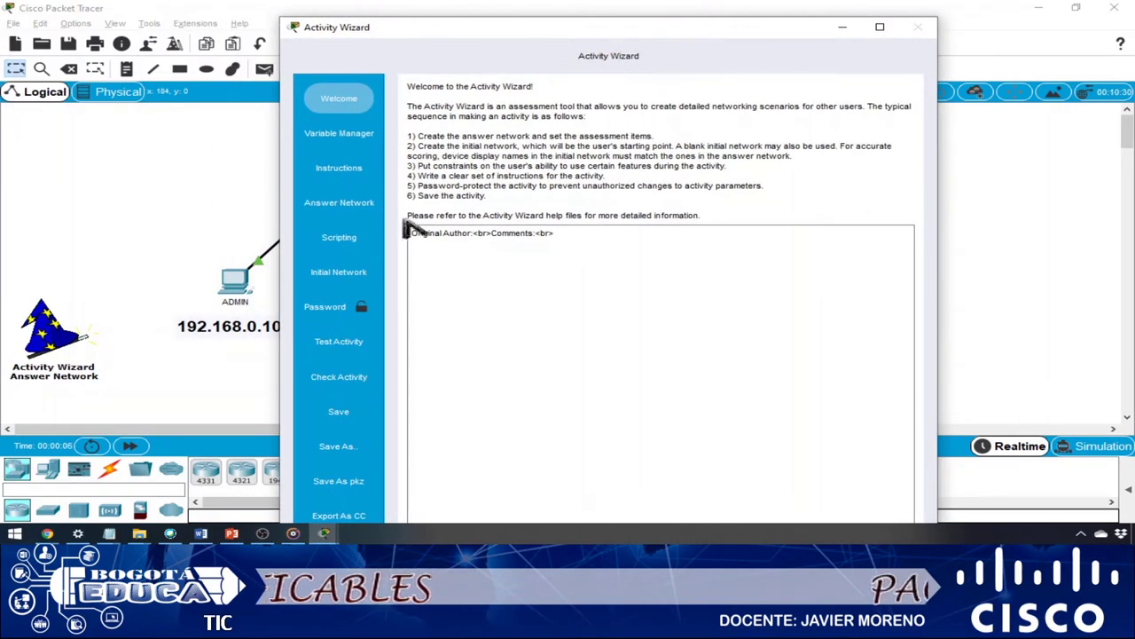
pyautogui.click(353, 207)
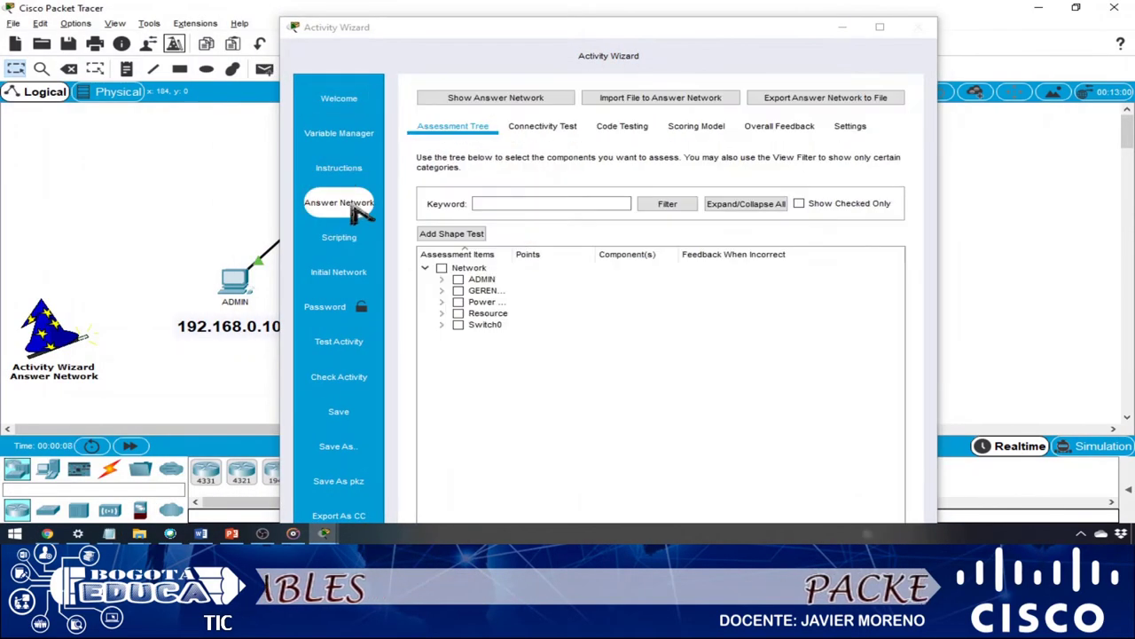
pyautogui.moveTo(514, 255); pyautogui.dragTo(615, 254)
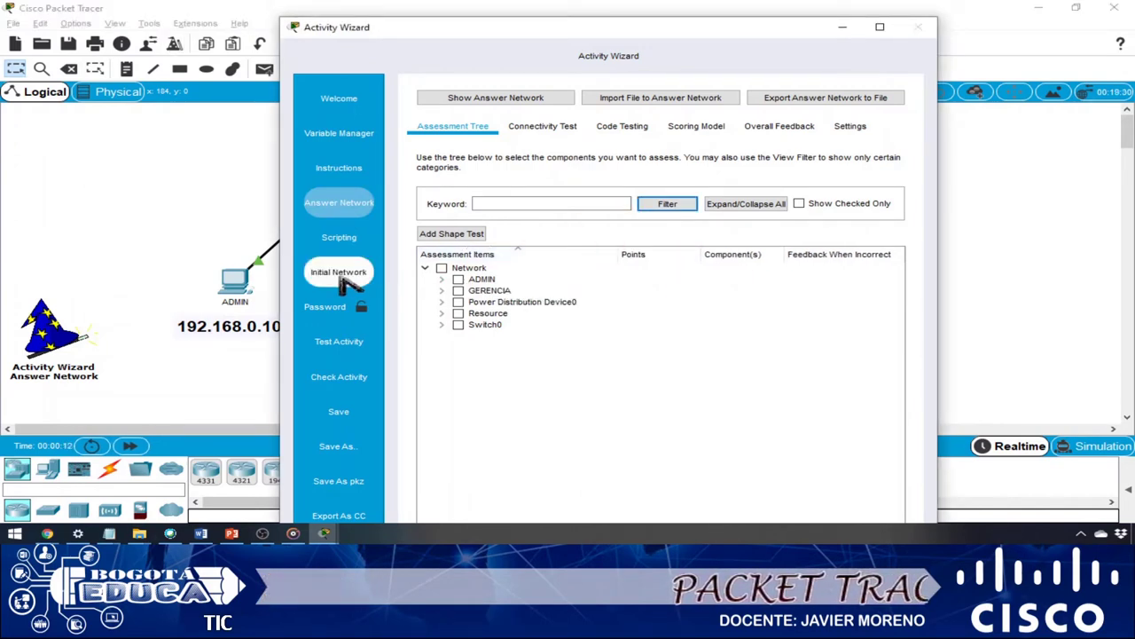
# Replace the initial network with a copy of the answer network
pyautogui.click(351, 278)
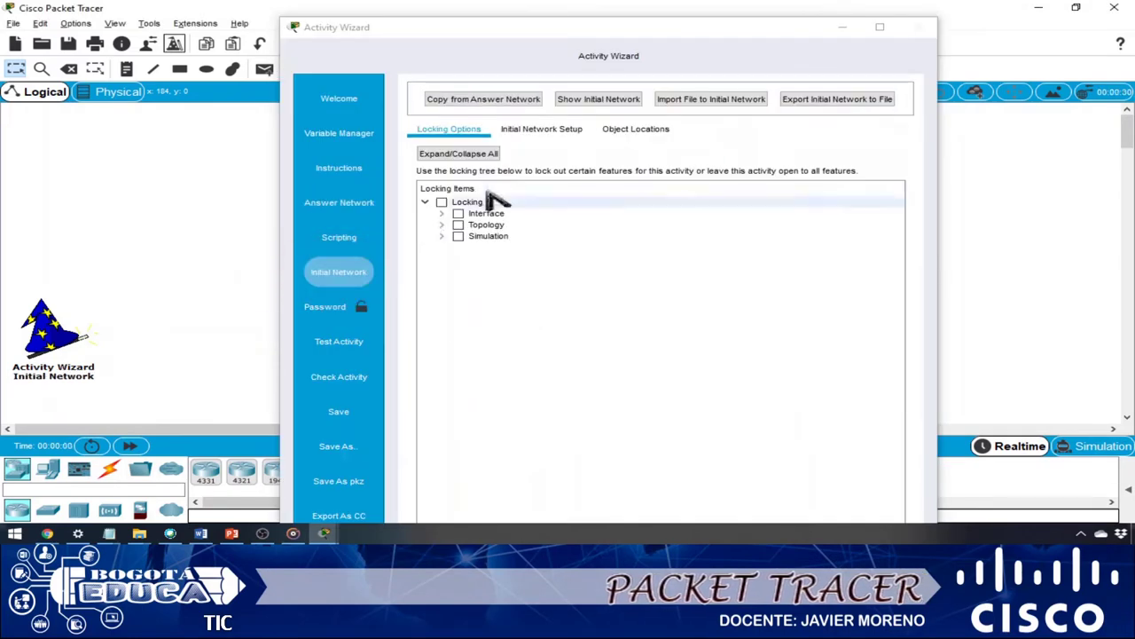
pyautogui.click(489, 102)
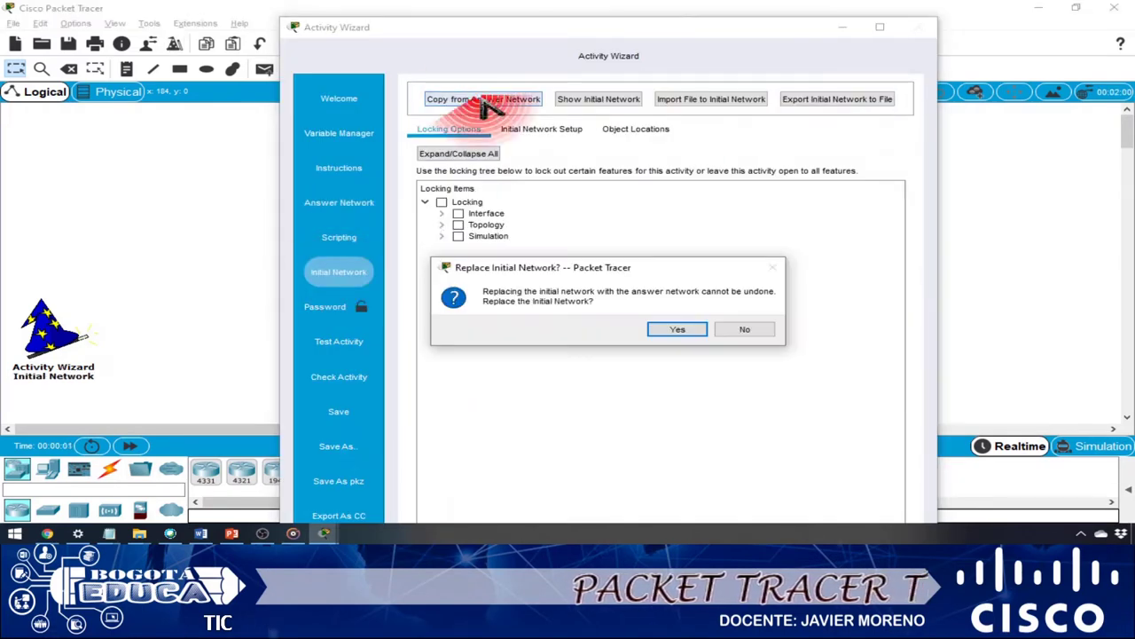
pyautogui.click(680, 329)
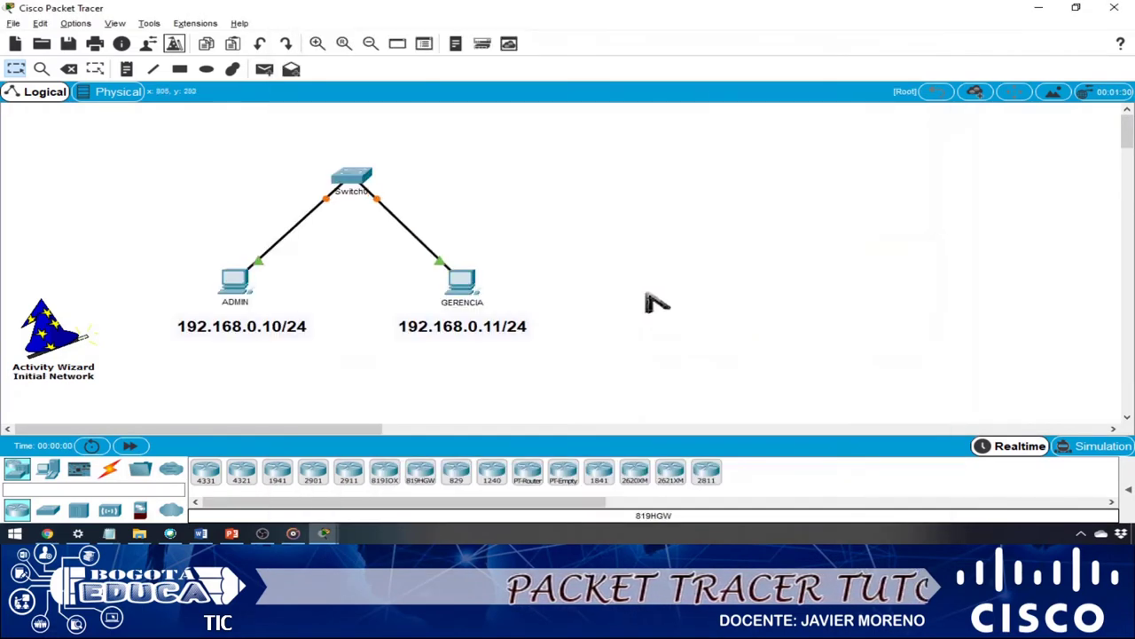
# Clear the IP address, subnet mask and default gateway of the ADMIN PC in the initial network
pyautogui.click(238, 282)
pyautogui.click(424, 96)
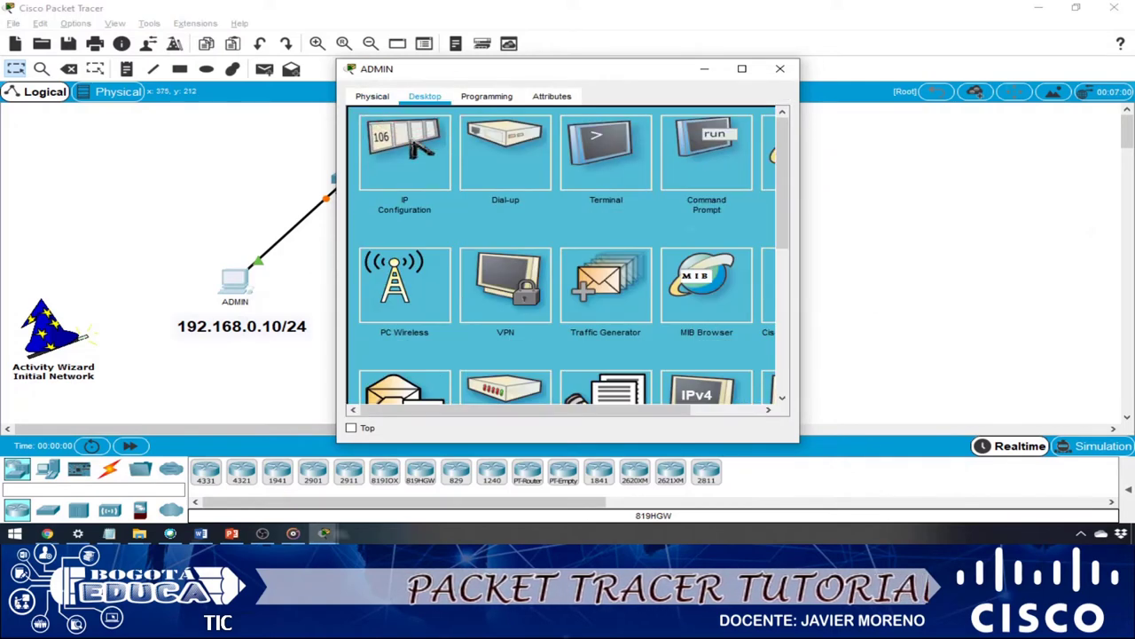
pyautogui.click(423, 147)
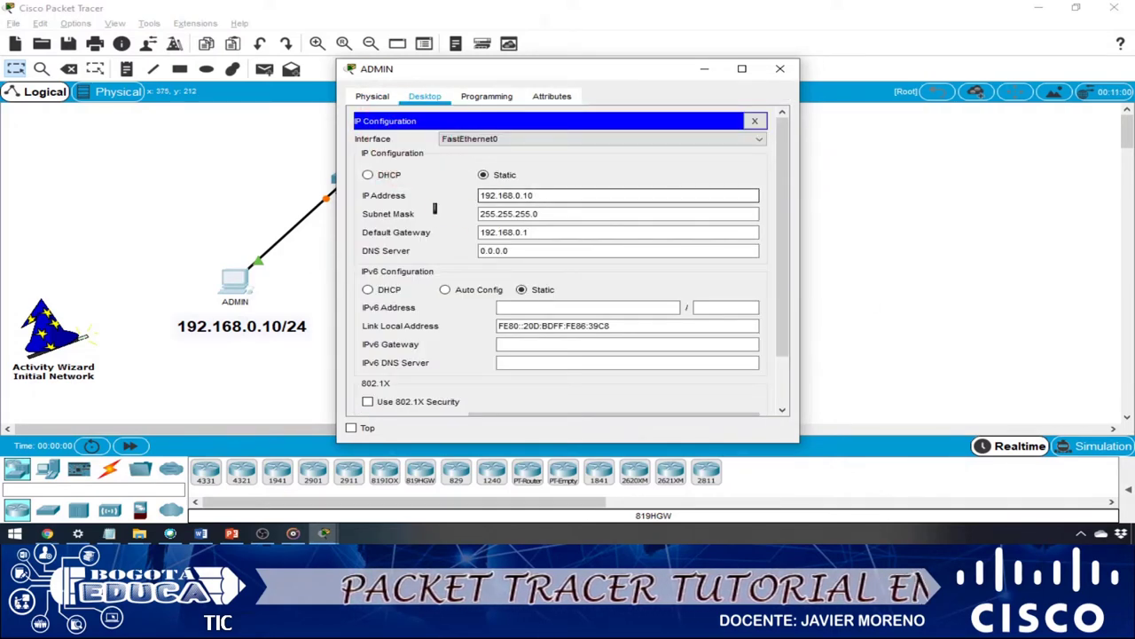
pyautogui.moveTo(537, 195); pyautogui.dragTo(476, 197)
pyautogui.press('BackSpace')
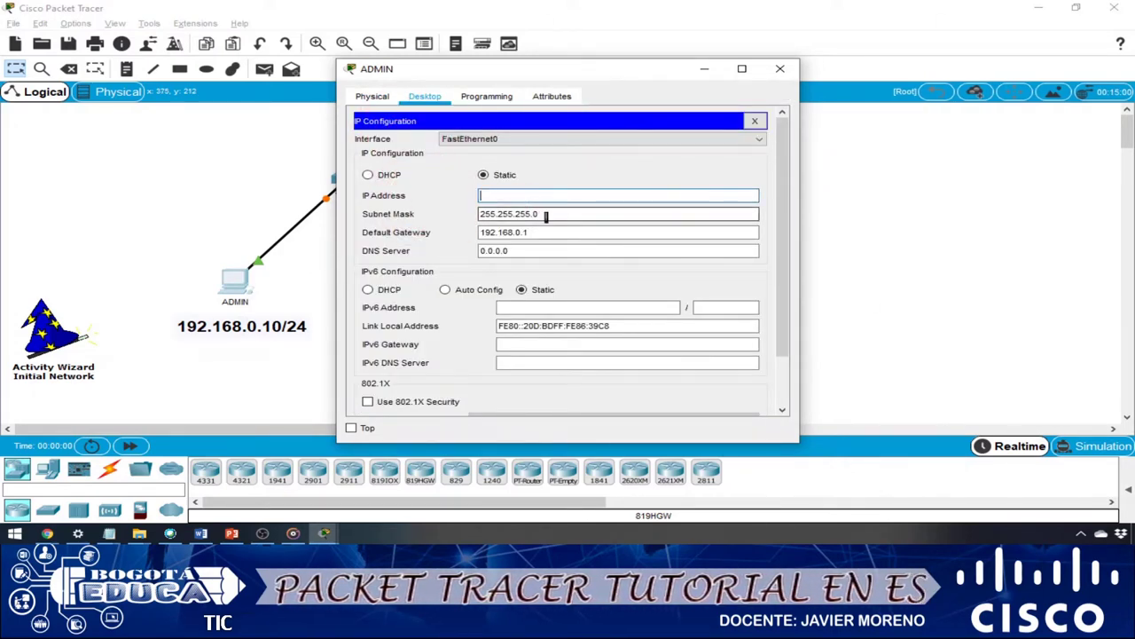
pyautogui.moveTo(546, 214); pyautogui.dragTo(476, 214)
pyautogui.press('BackSpace')
pyautogui.moveTo(543, 233); pyautogui.dragTo(479, 232)
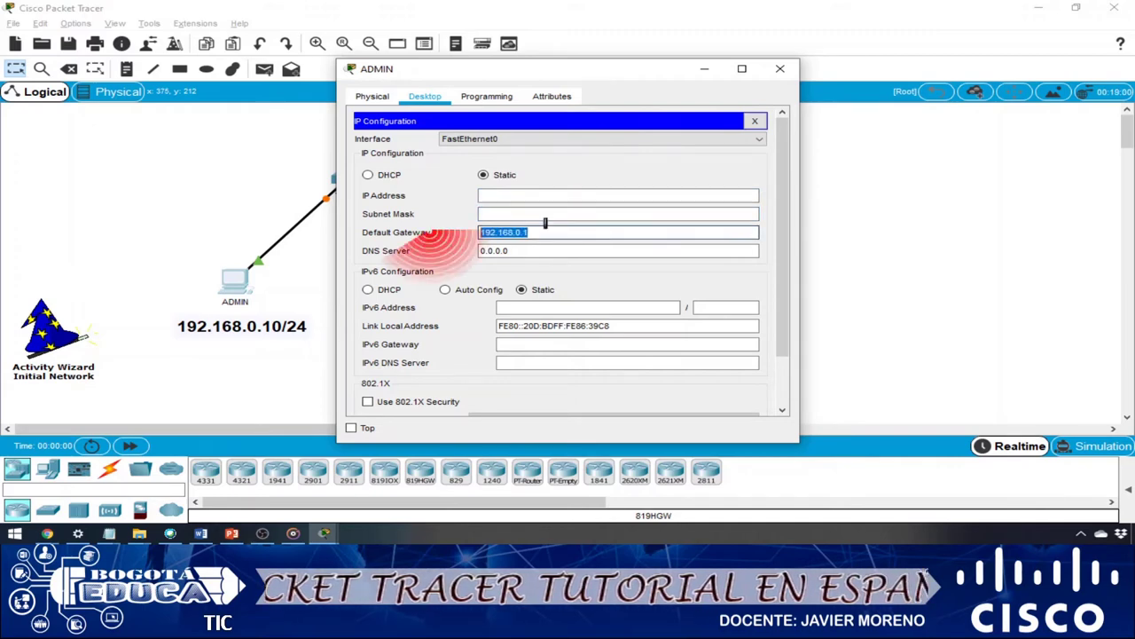
pyautogui.press('BackSpace')
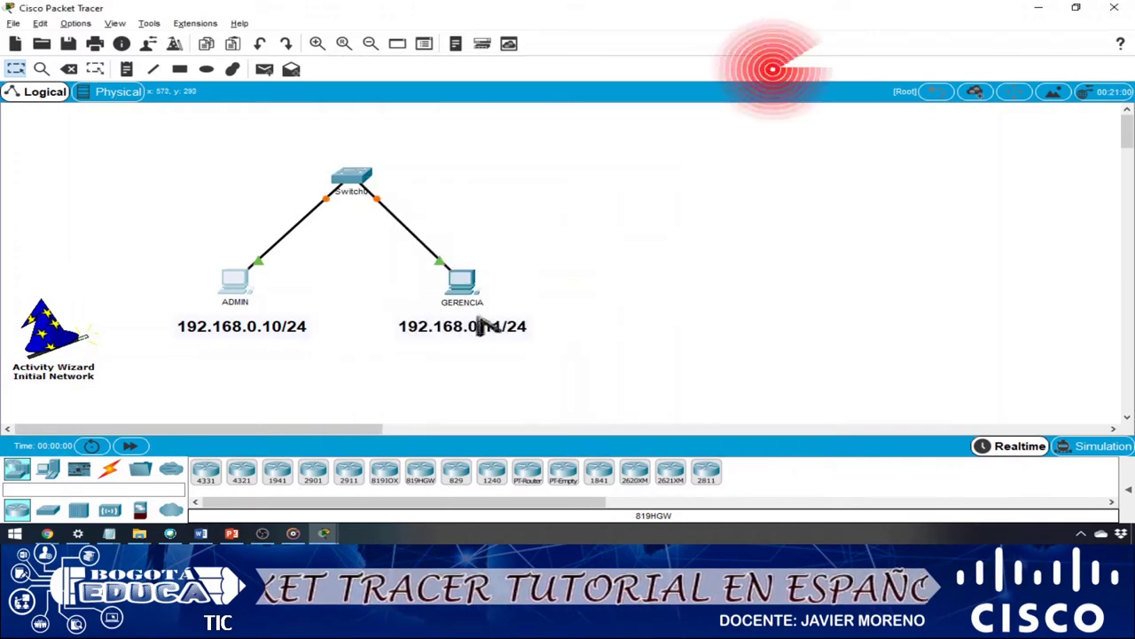
# Clear the IP address, subnet mask and default gateway of the GERENCIA PC in the initial network
pyautogui.click(464, 288)
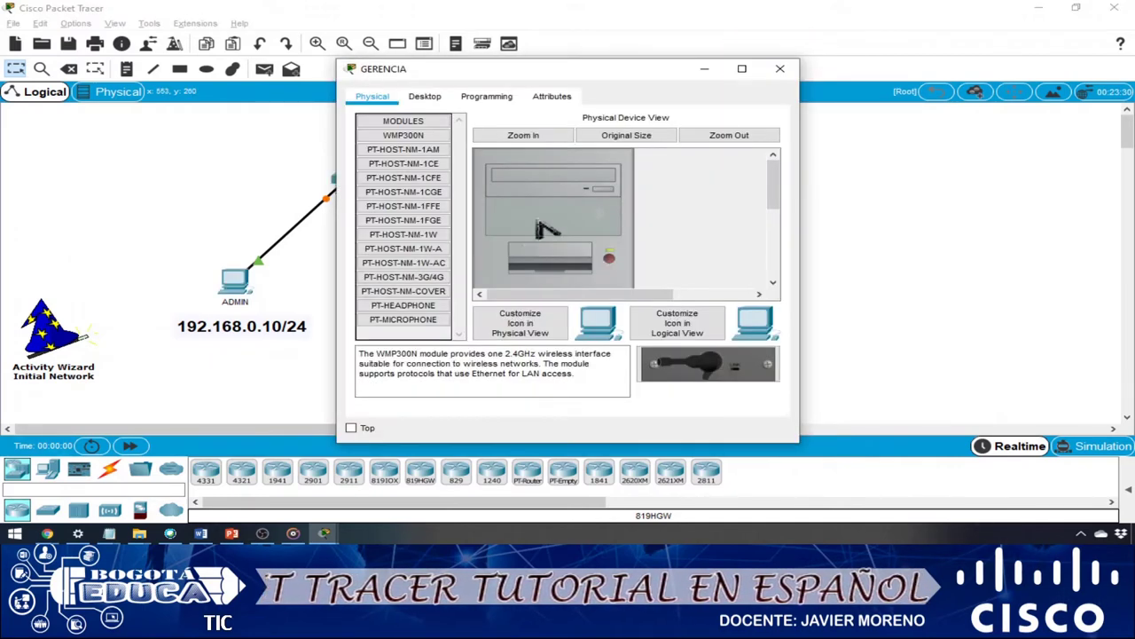
pyautogui.click(428, 96)
pyautogui.click(404, 153)
pyautogui.click(545, 195)
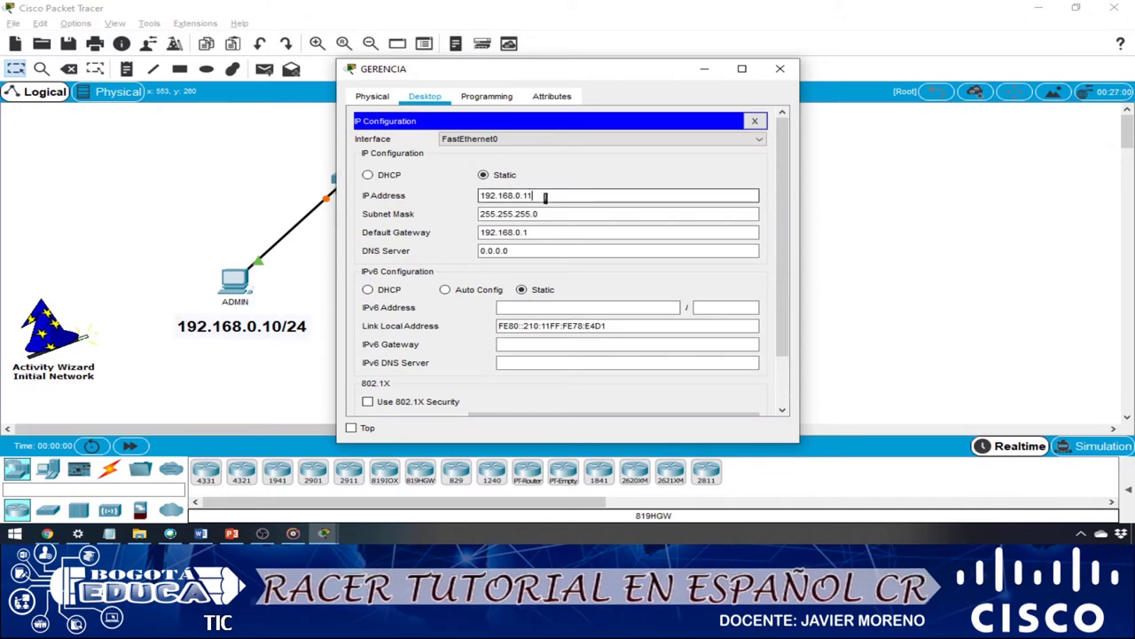
pyautogui.moveTo(545, 195); pyautogui.dragTo(479, 196)
pyautogui.press('BackSpace')
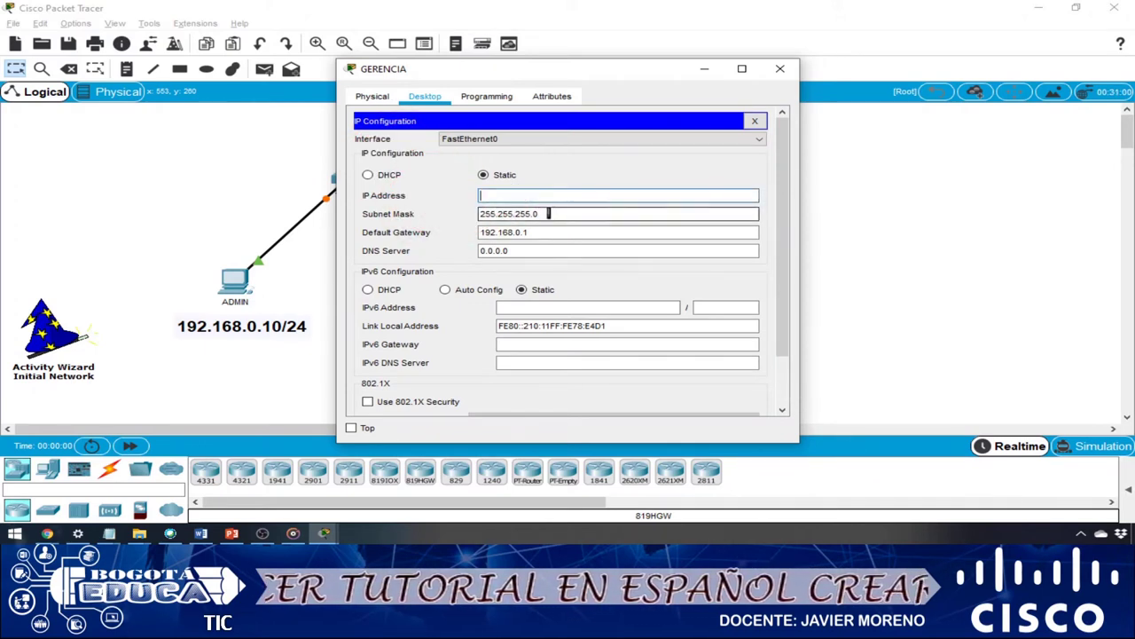
pyautogui.moveTo(543, 214); pyautogui.dragTo(470, 213)
pyautogui.press('BackSpace')
pyautogui.moveTo(543, 239); pyautogui.dragTo(475, 234)
pyautogui.press('BackSpace')
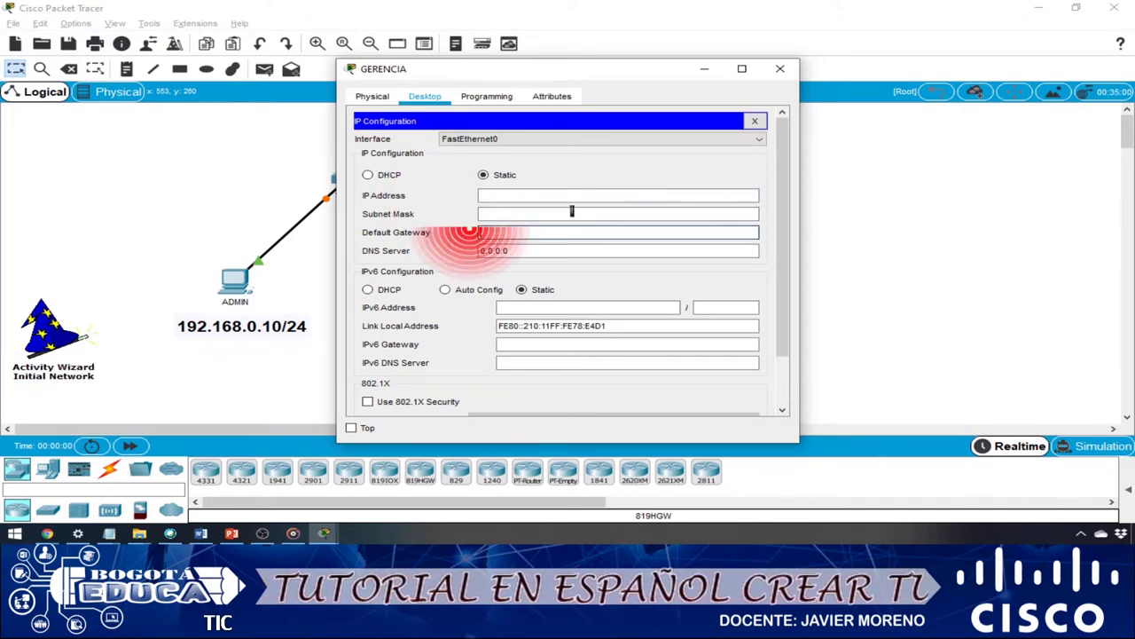
pyautogui.click(780, 68)
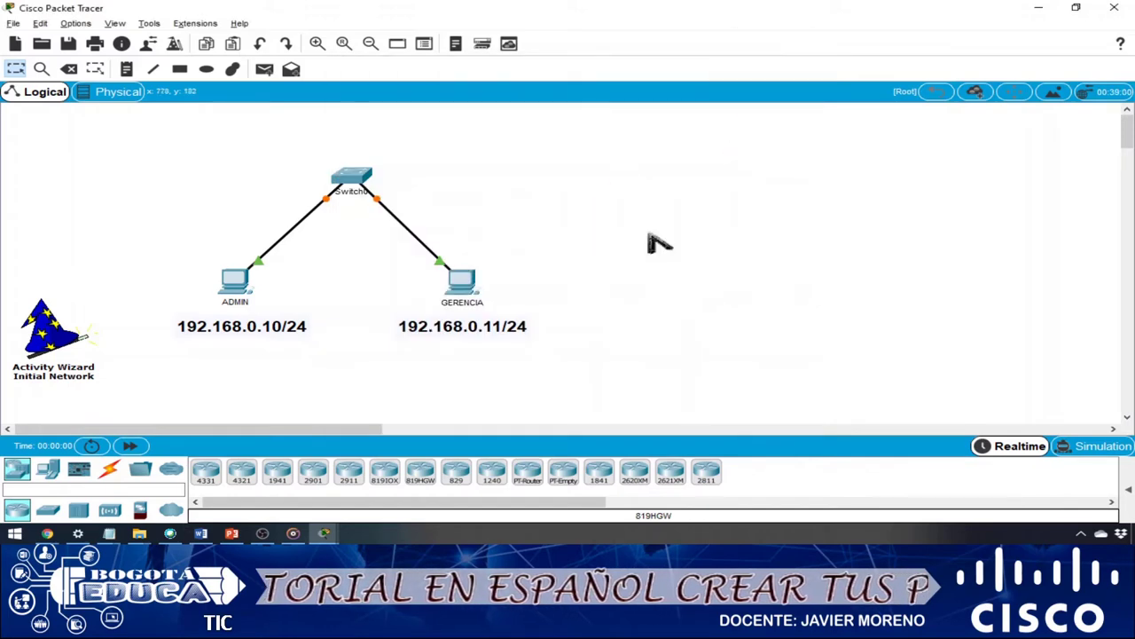
# Return to the Activity Wizard and lock the Copy and Paste feature among the Interface locking items
pyautogui.hotkey('alt', 'Tab')
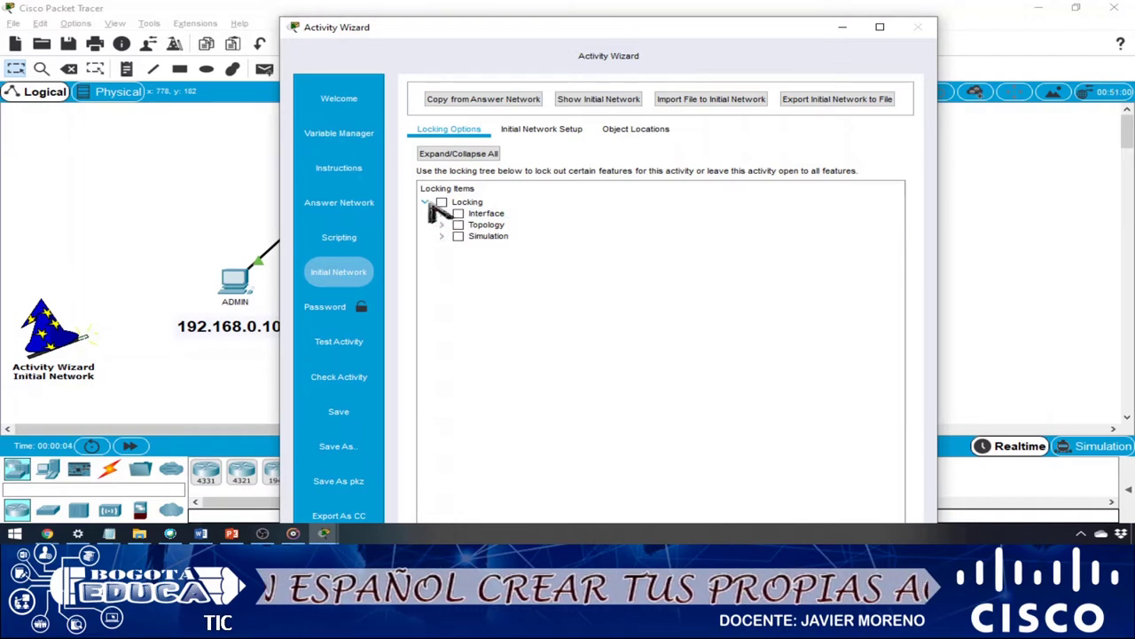
pyautogui.click(441, 213)
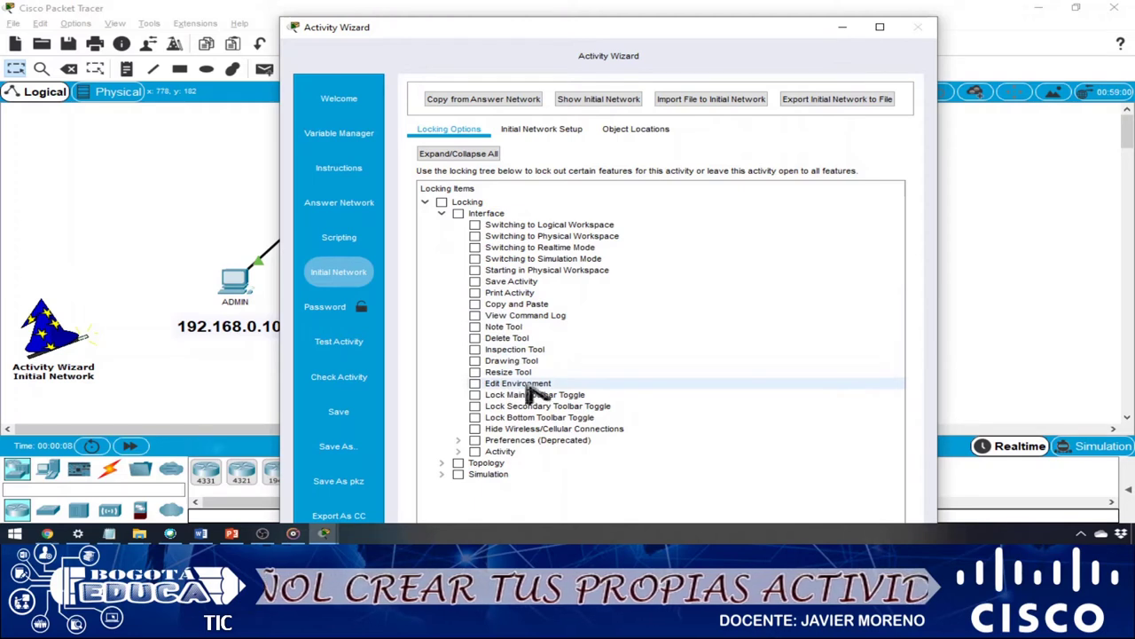
pyautogui.click(475, 304)
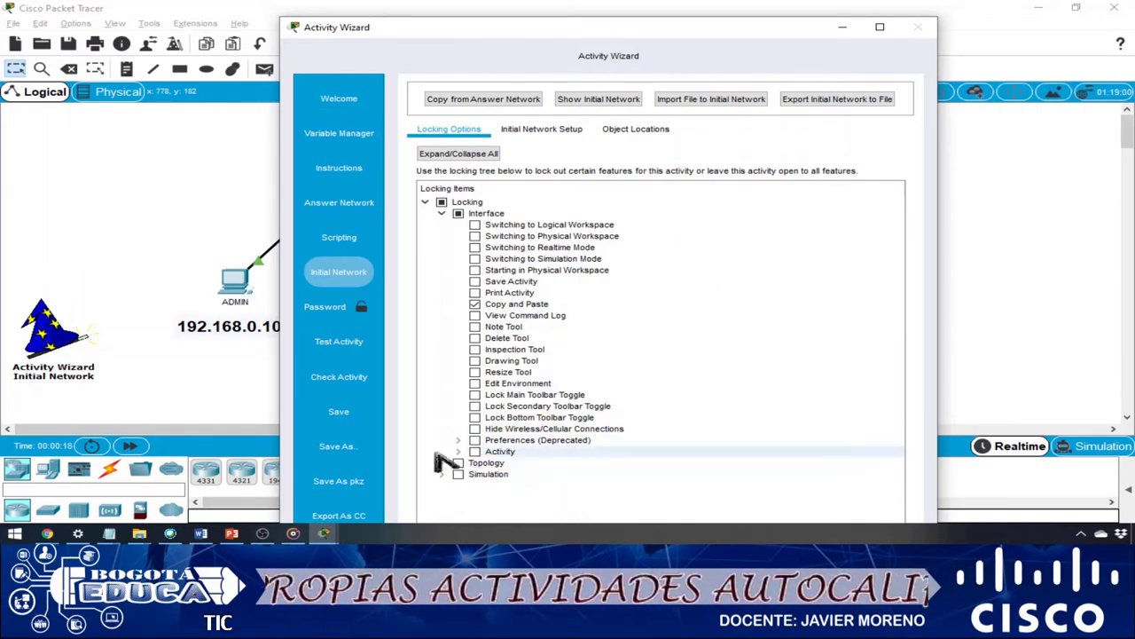
# Expand ADMIN in the answer network's assessment tree and look over both PCs' addresses in the topology
pyautogui.click(353, 202)
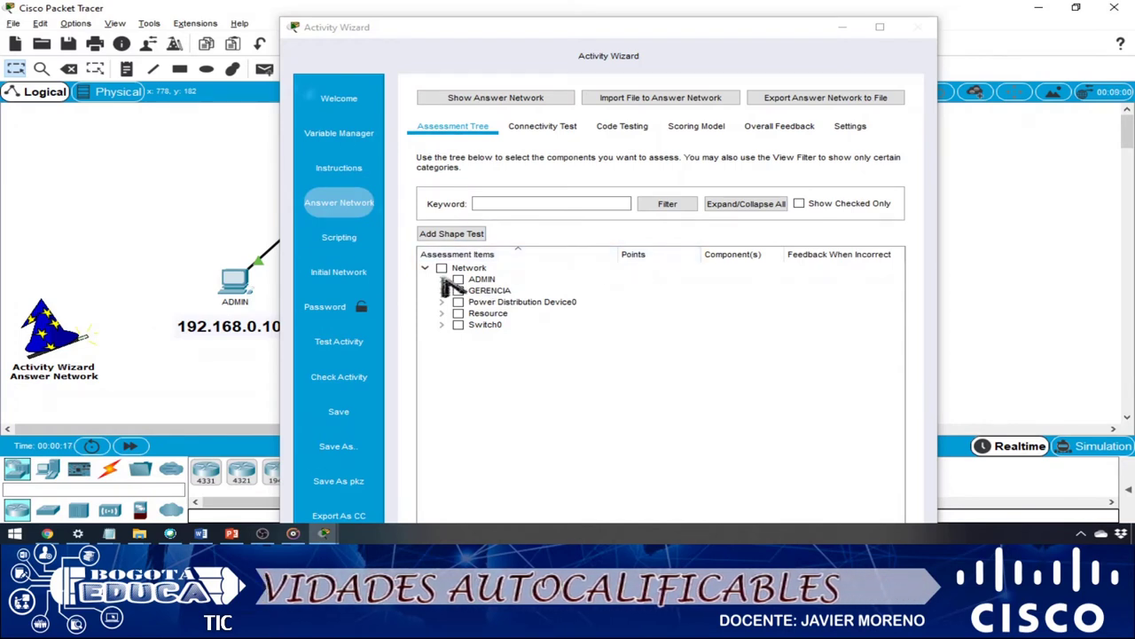
pyautogui.click(442, 279)
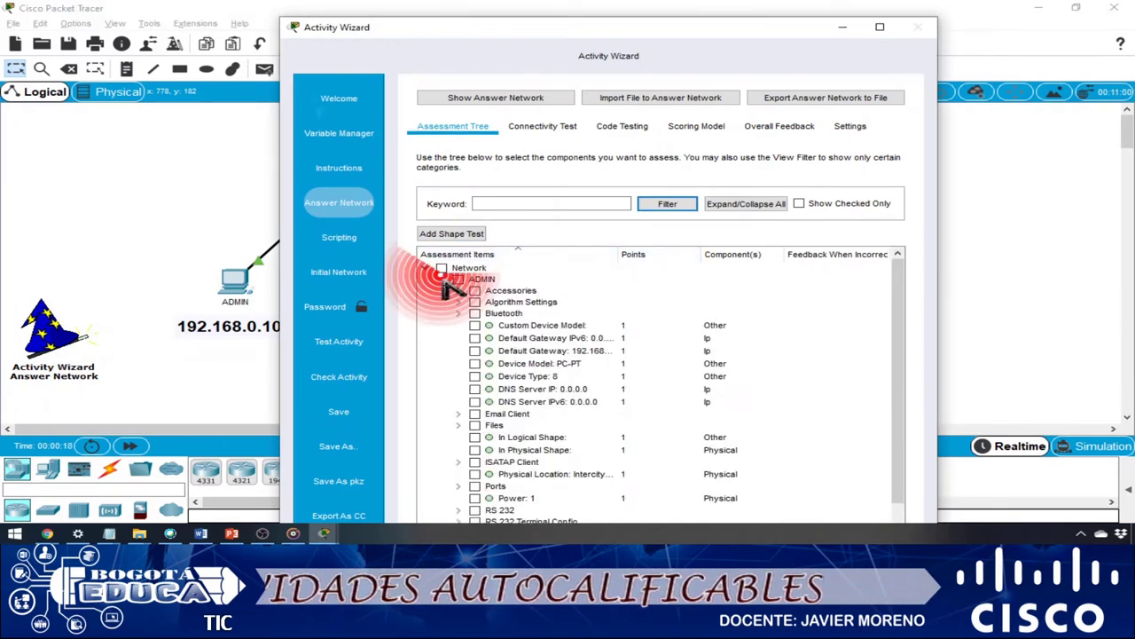
pyautogui.click(843, 28)
pyautogui.moveTo(156, 245); pyautogui.dragTo(328, 342)
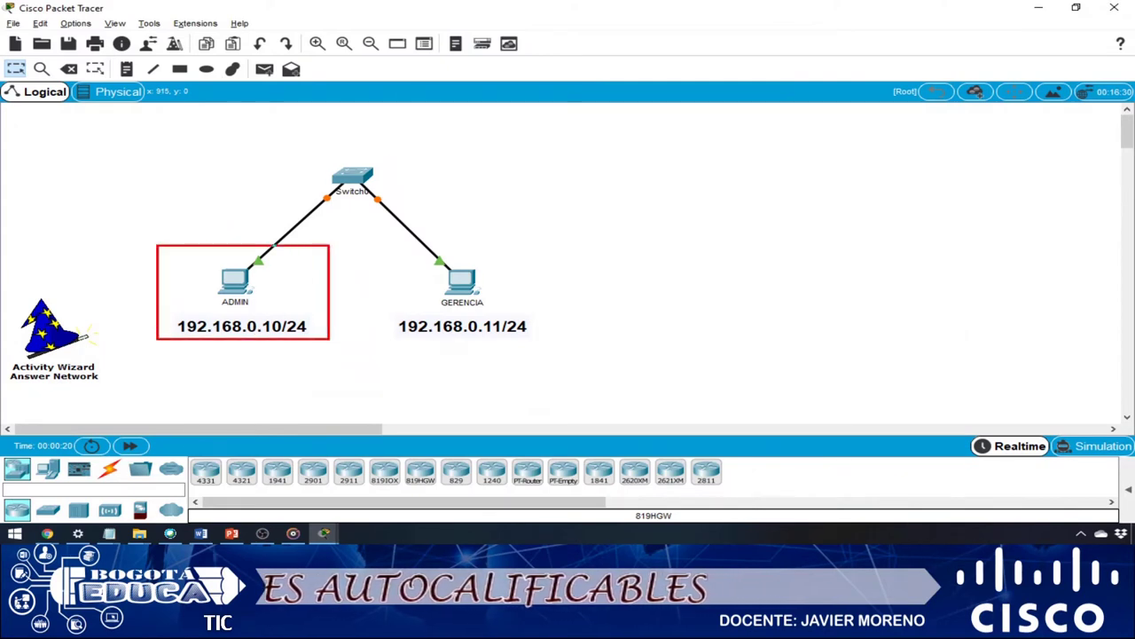
pyautogui.moveTo(385, 240)
pyautogui.mouseDown()
pyautogui.moveTo(601, 330)
pyautogui.moveTo(603, 347)
pyautogui.mouseUp()
pyautogui.press('Escape')
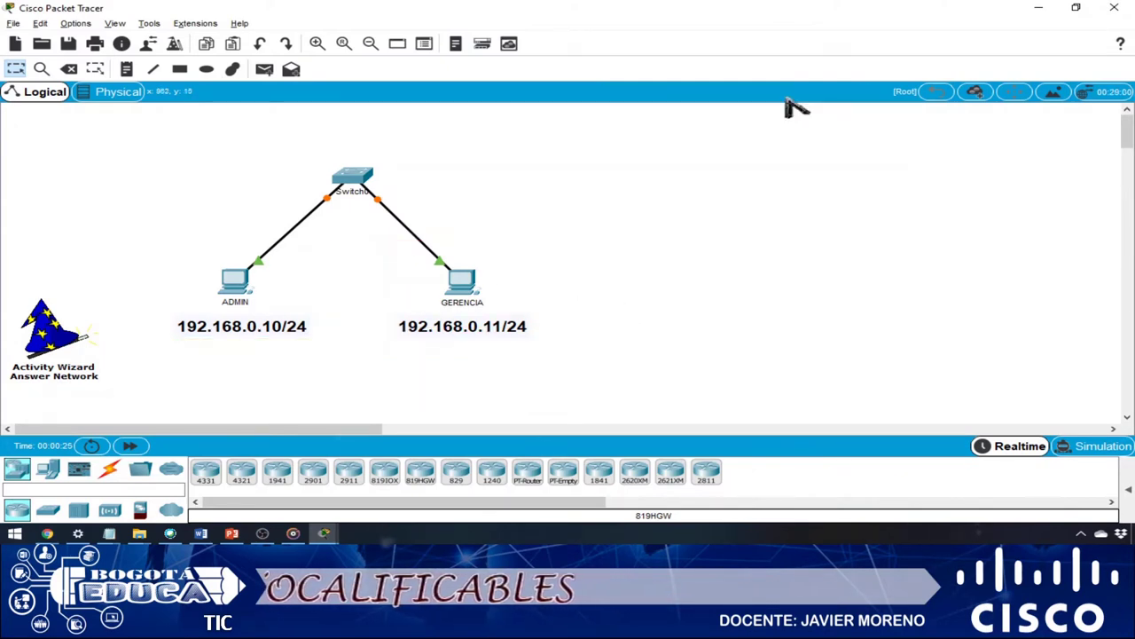
pyautogui.hotkey('alt', 'Tab')
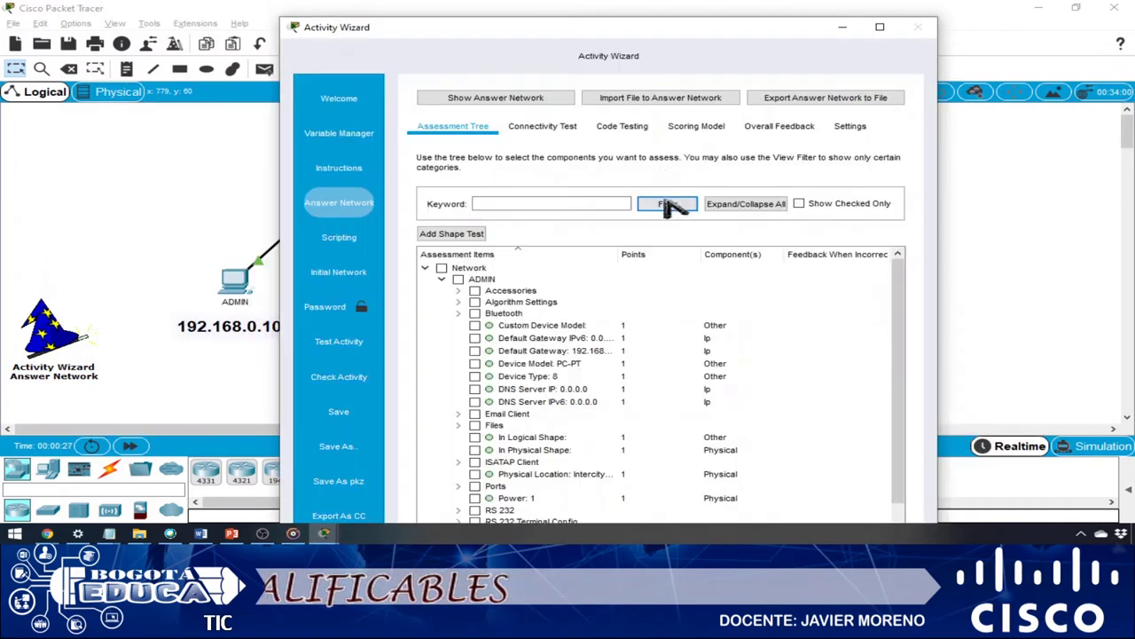
# Filter the assessment items by the keyword "ip" and assess ADMIN's IPv4 default gateway for 4 points
pyautogui.click(555, 208)
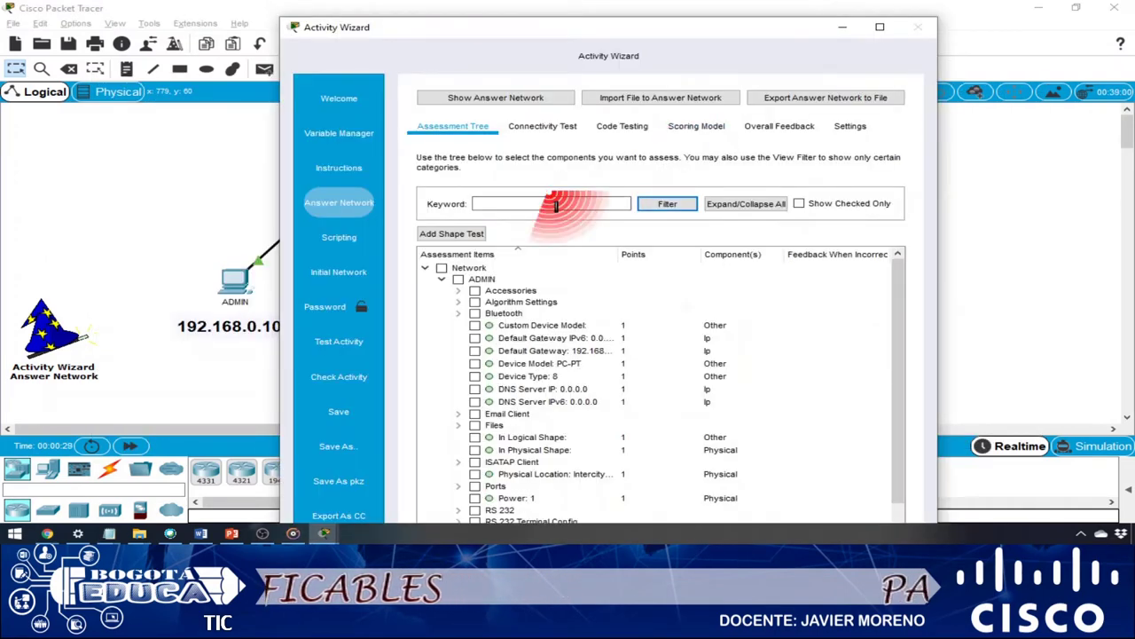
pyautogui.write('ip')
pyautogui.press('Return')
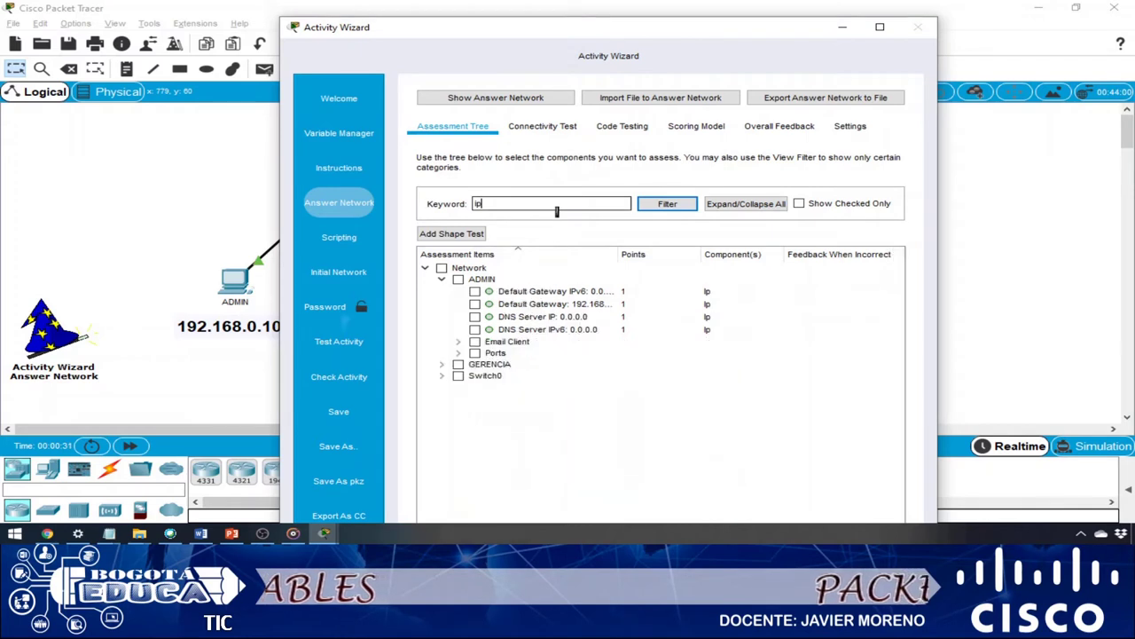
pyautogui.click(474, 303)
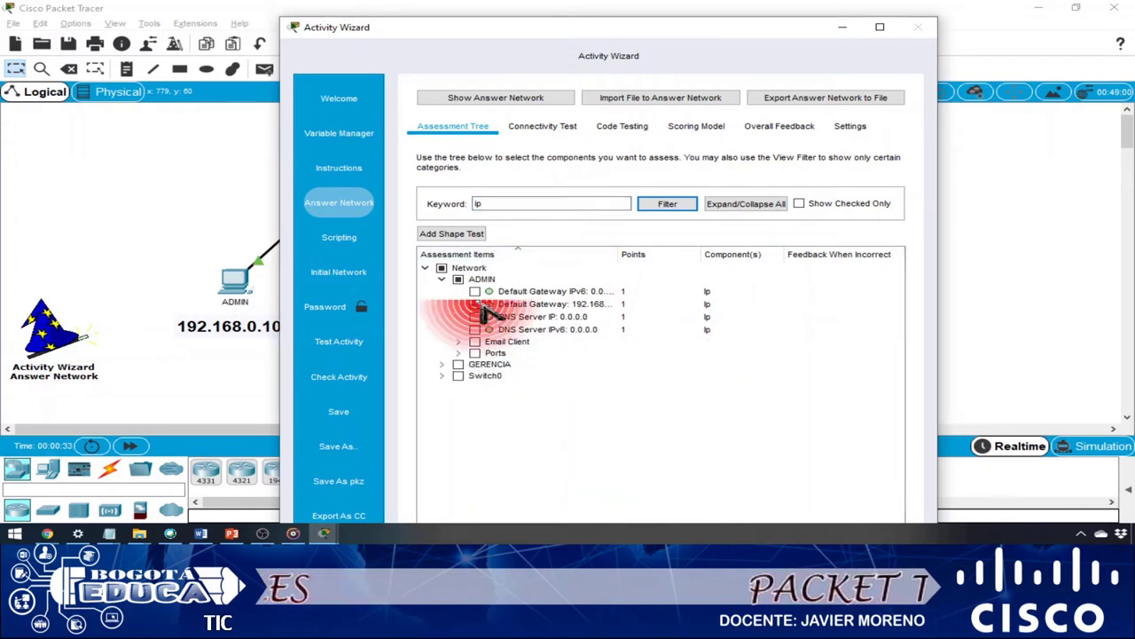
pyautogui.doubleClick(631, 304)
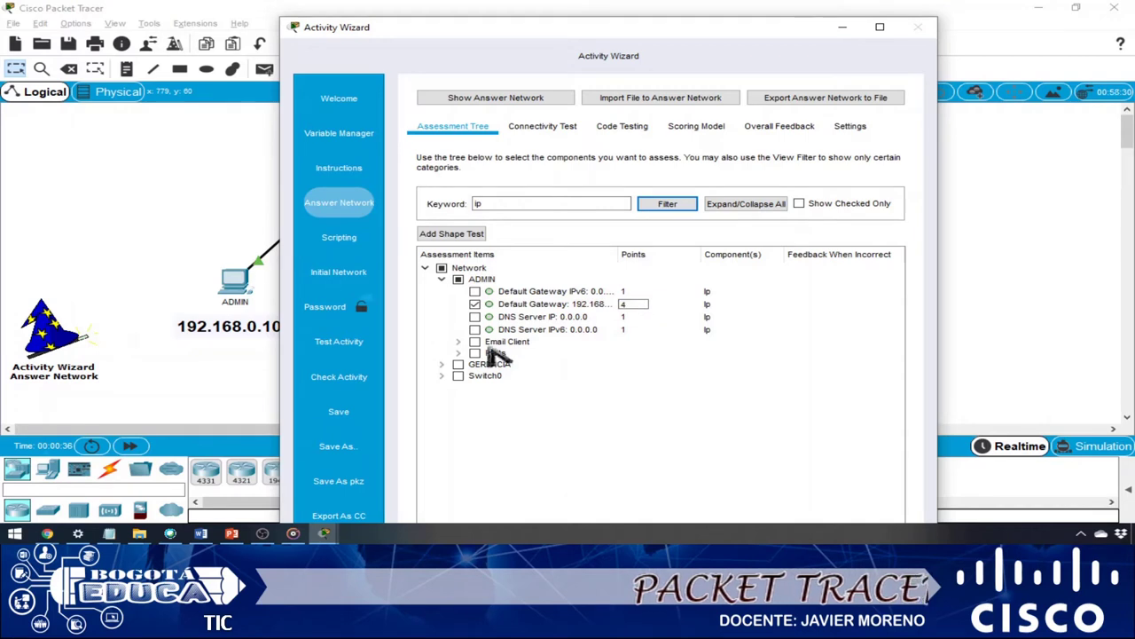
# Assess the subnet mask of ADMIN's FastEthernet0 port for 4 points in the assessment tree
pyautogui.click(459, 353)
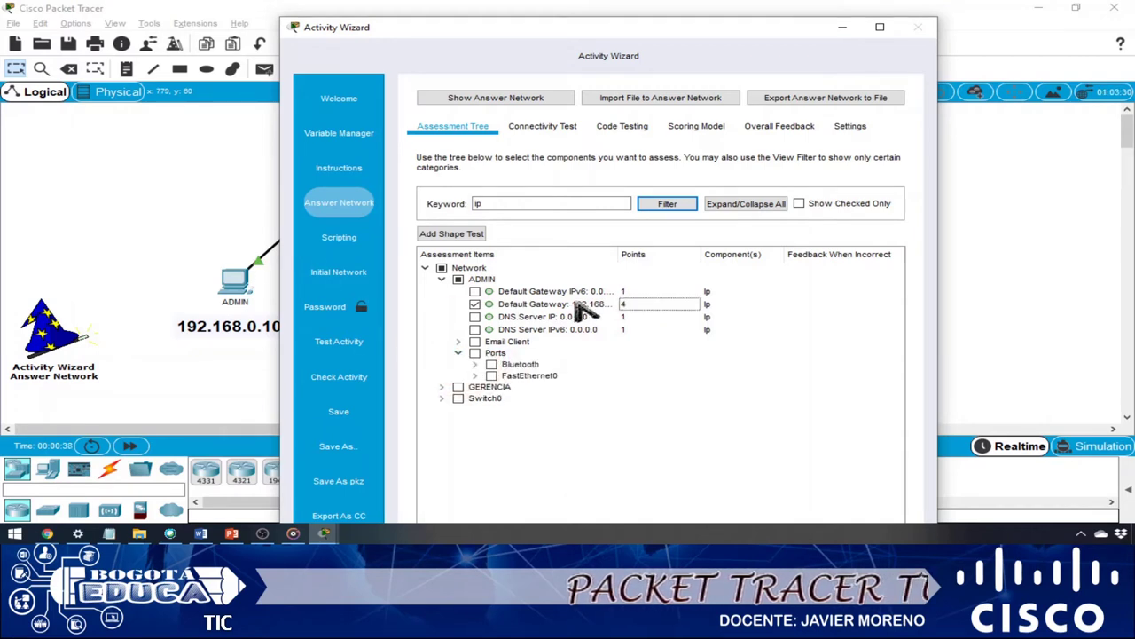
pyautogui.click(475, 375)
pyautogui.scroll(-1, 901, 351)
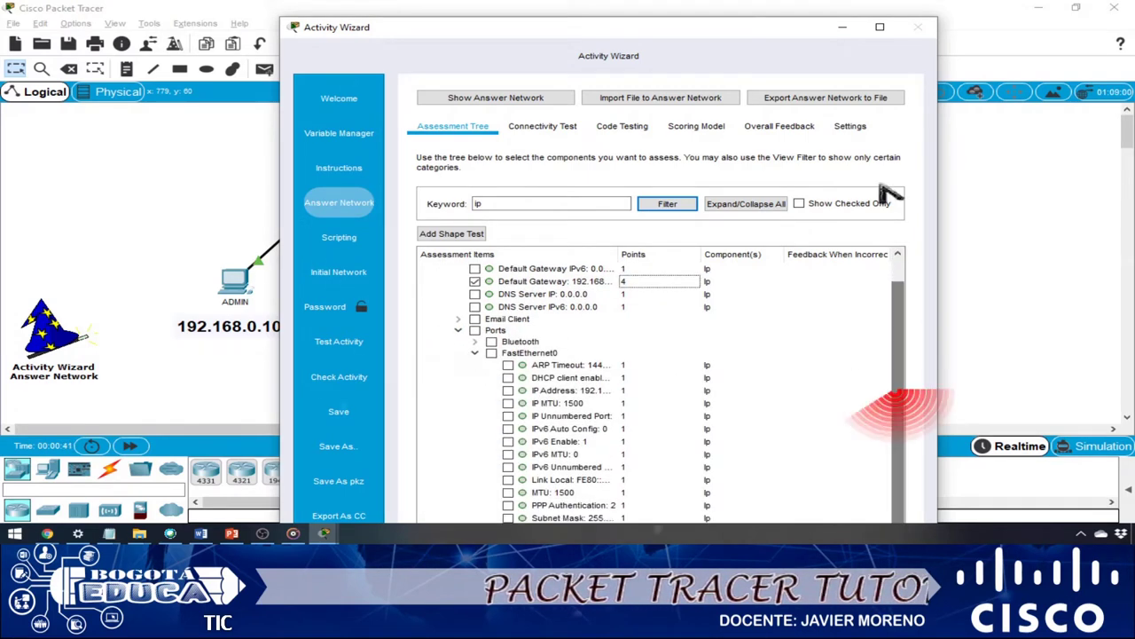
pyautogui.click(880, 26)
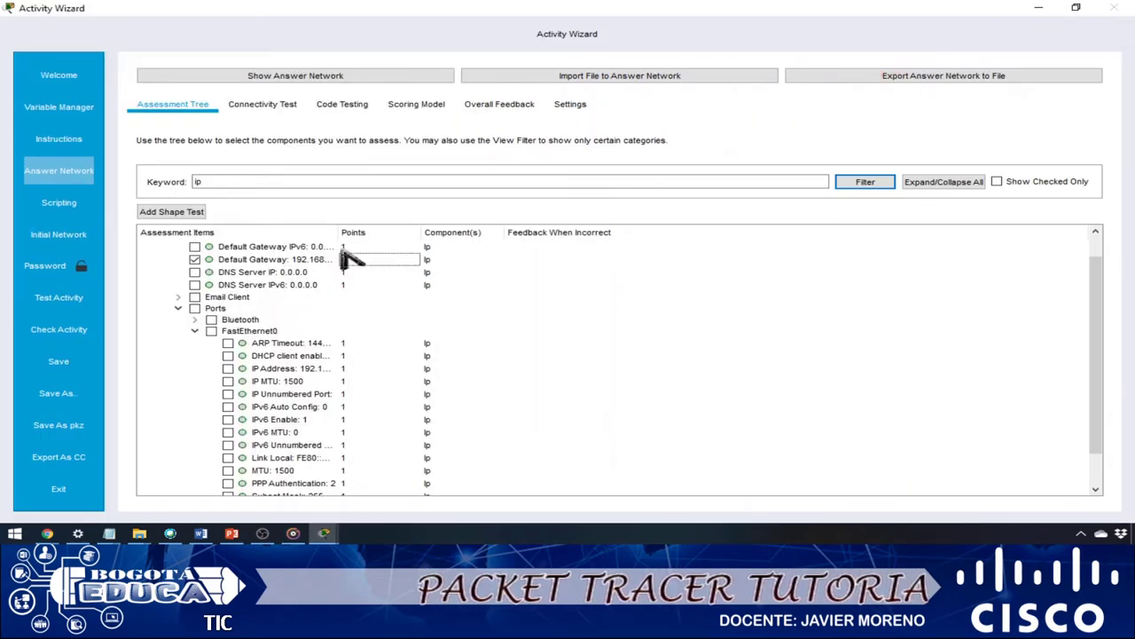
pyautogui.moveTo(1096, 324); pyautogui.dragTo(1097, 352)
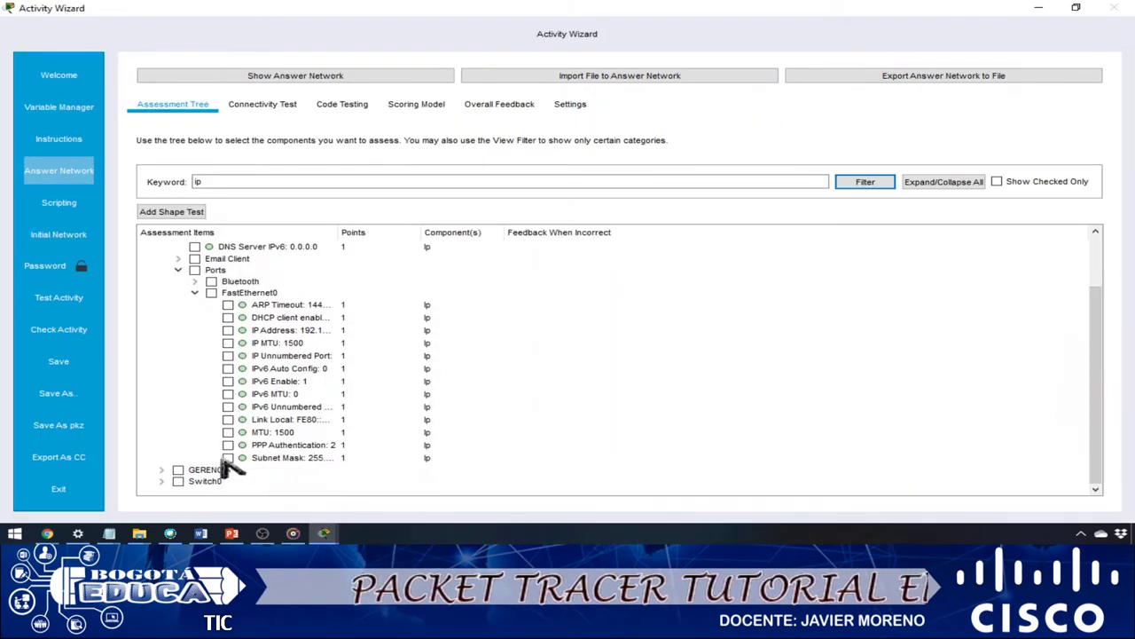
pyautogui.click(228, 458)
pyautogui.doubleClick(370, 458)
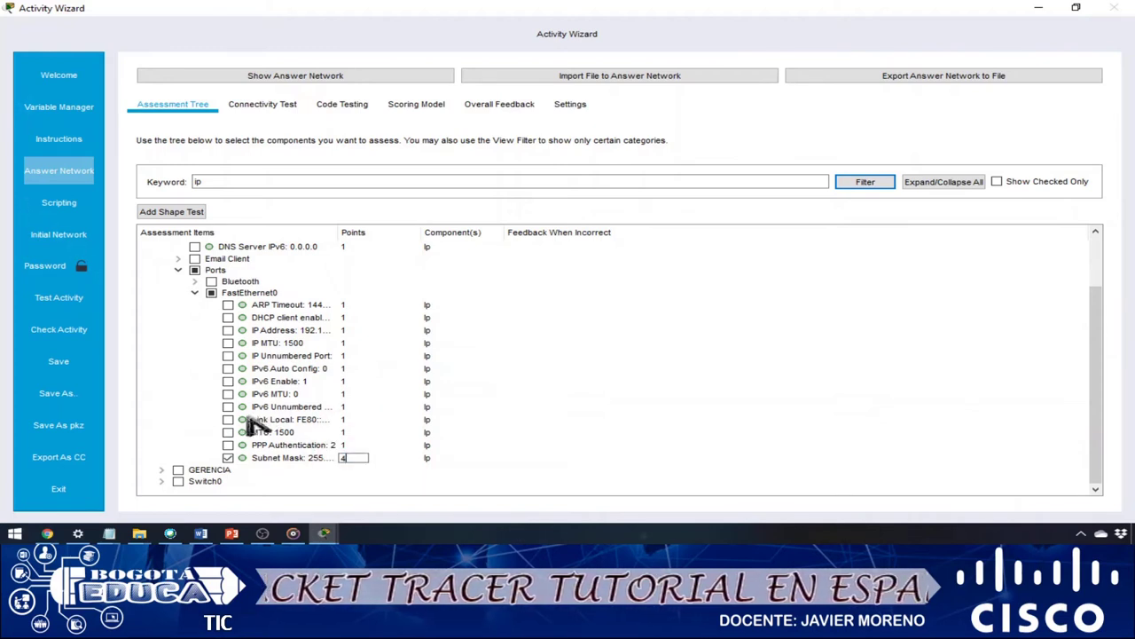
# Assess the IP address of ADMIN's FastEthernet0 port for 4 points and collapse ADMIN's Ports branch
pyautogui.click(228, 330)
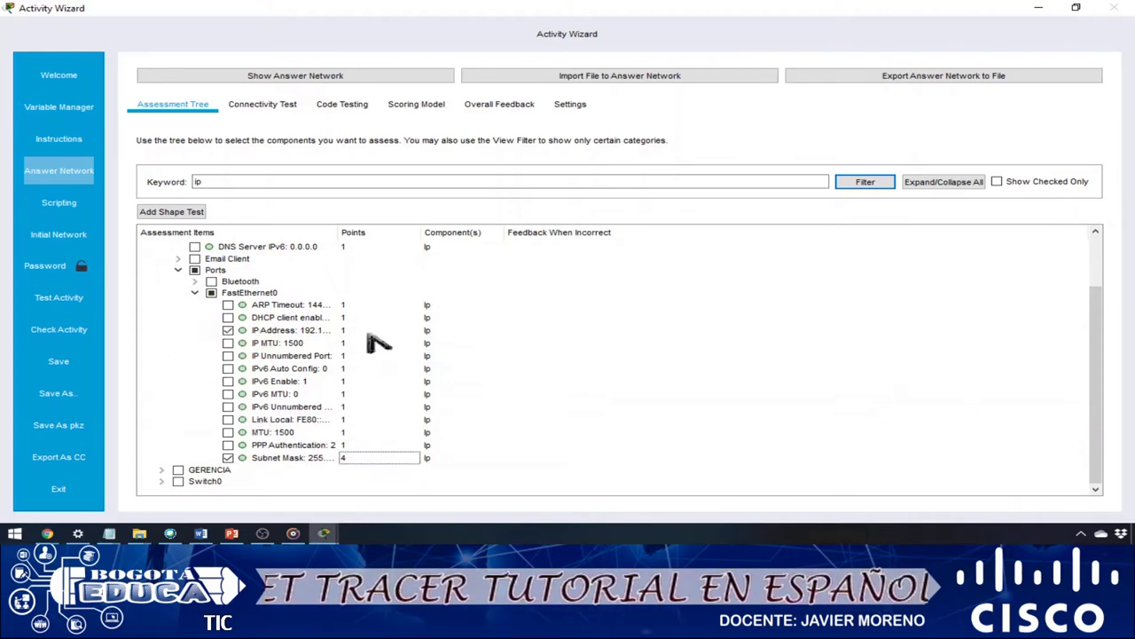
pyautogui.doubleClick(369, 331)
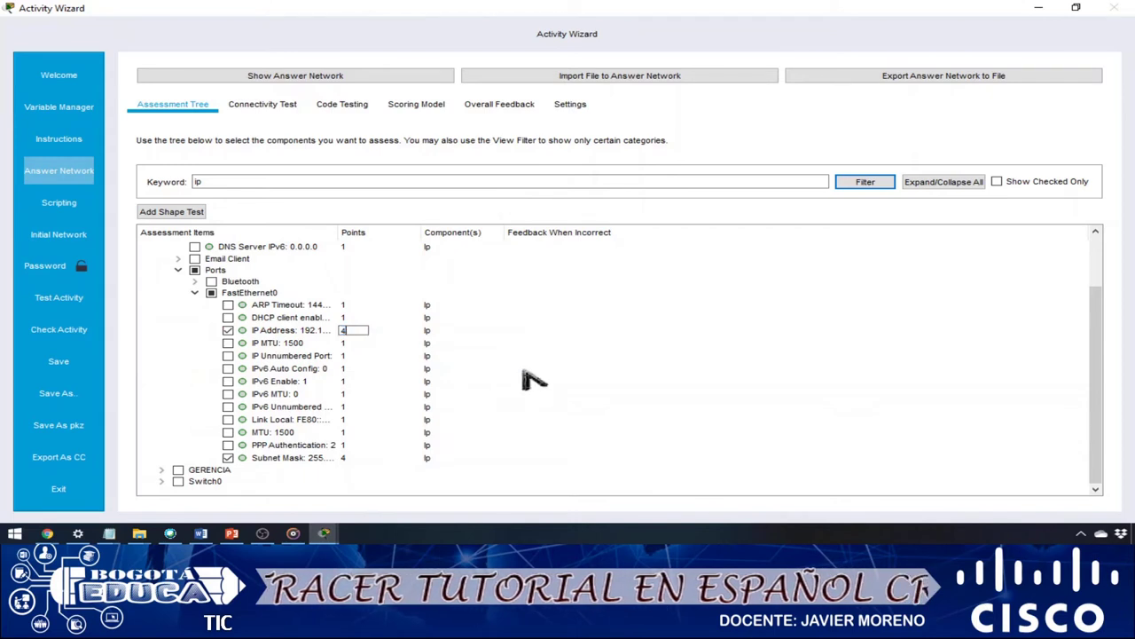
pyautogui.click(177, 269)
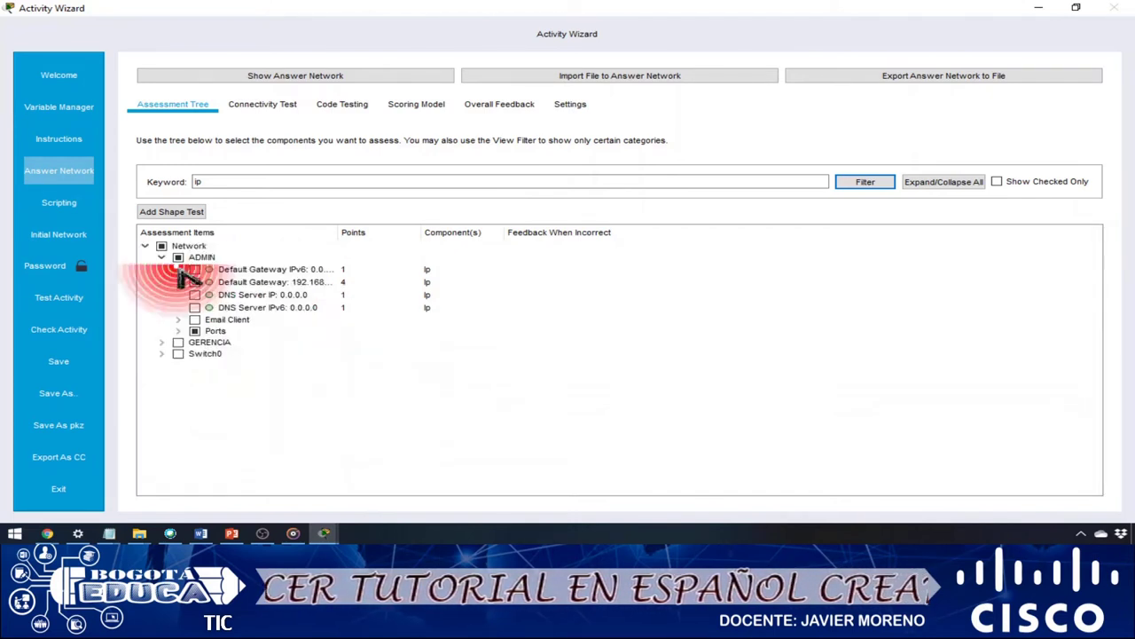
# Expand GERENCIA in the assessment tree and assess its IPv4 default gateway for 6 points
pyautogui.click(161, 342)
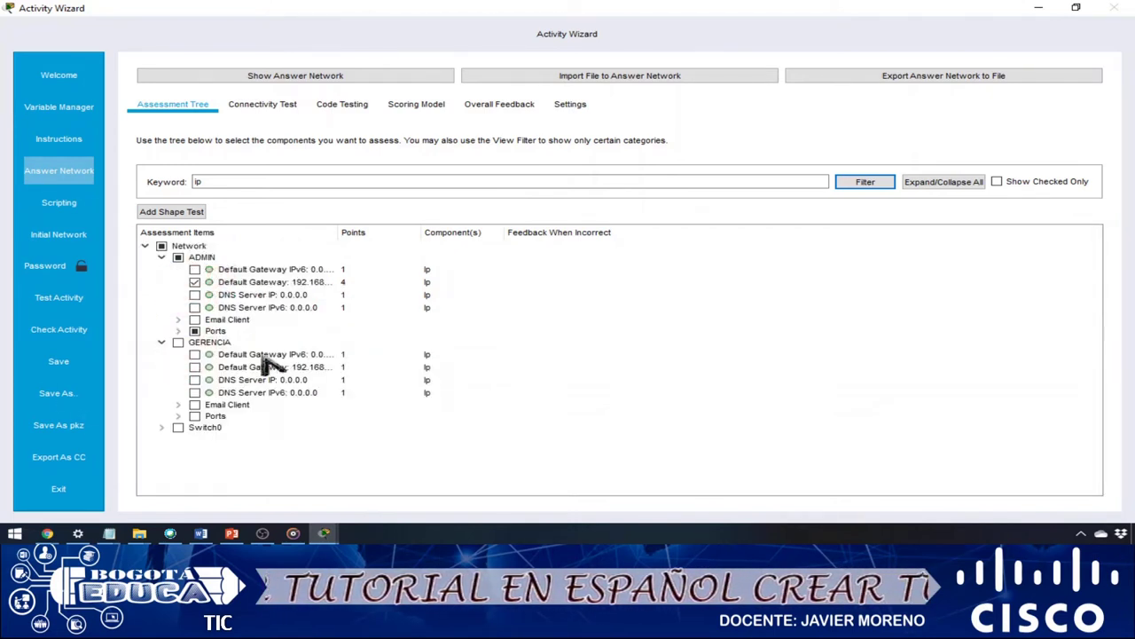
pyautogui.click(194, 367)
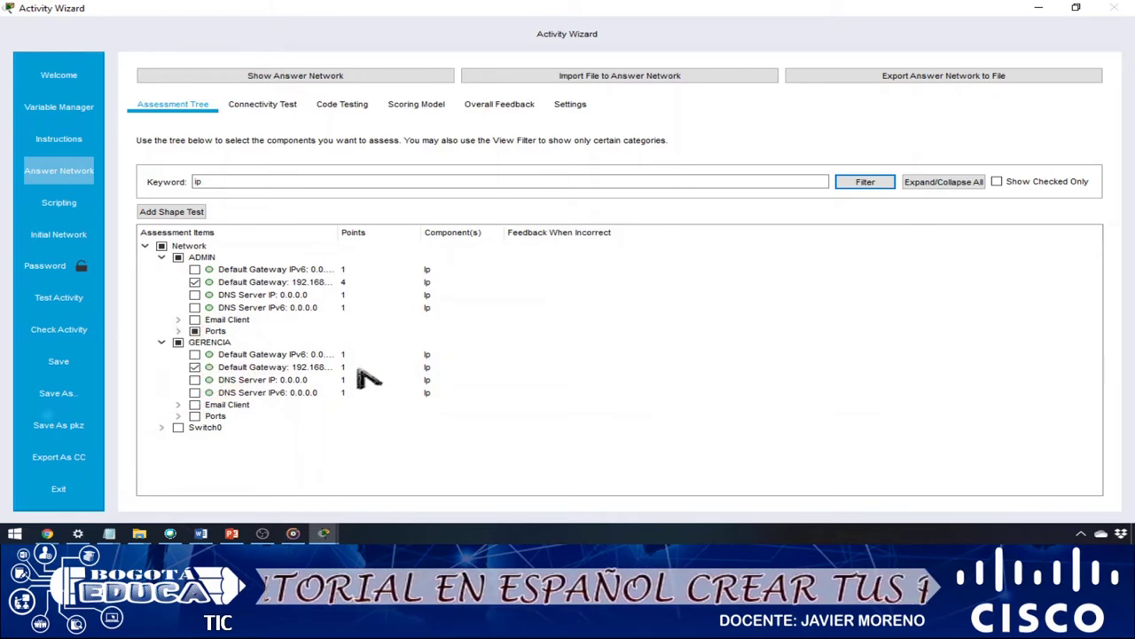
pyautogui.click(354, 367)
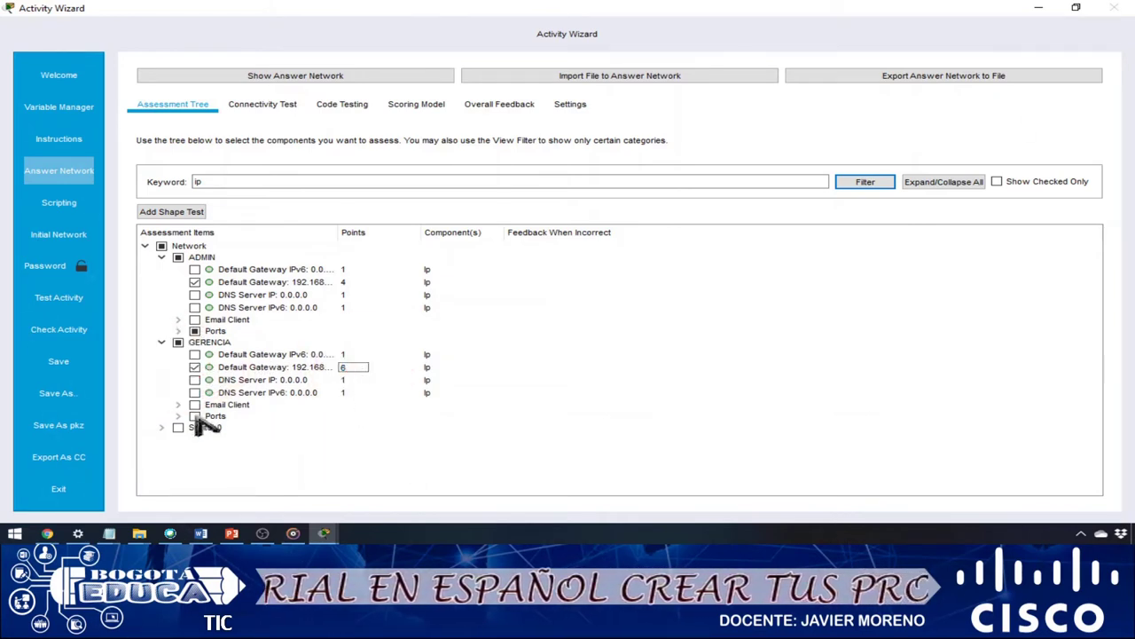
# Assess the subnet mask of GERENCIA's FastEthernet0 port for 6 points
pyautogui.click(177, 417)
pyautogui.click(194, 438)
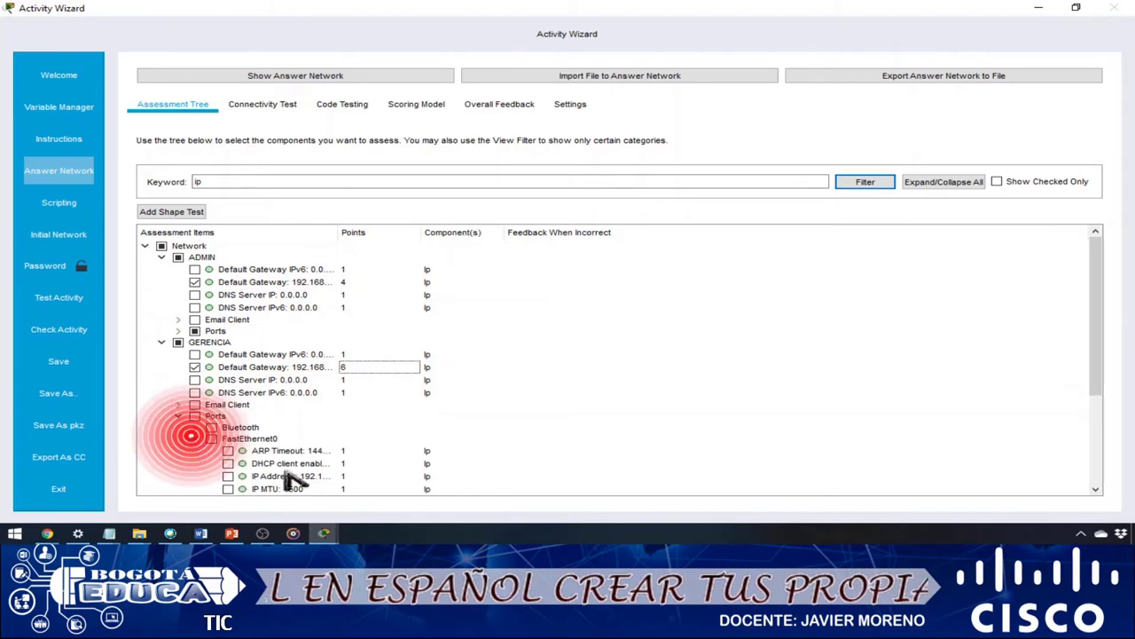
pyautogui.moveTo(1097, 317); pyautogui.dragTo(1105, 424)
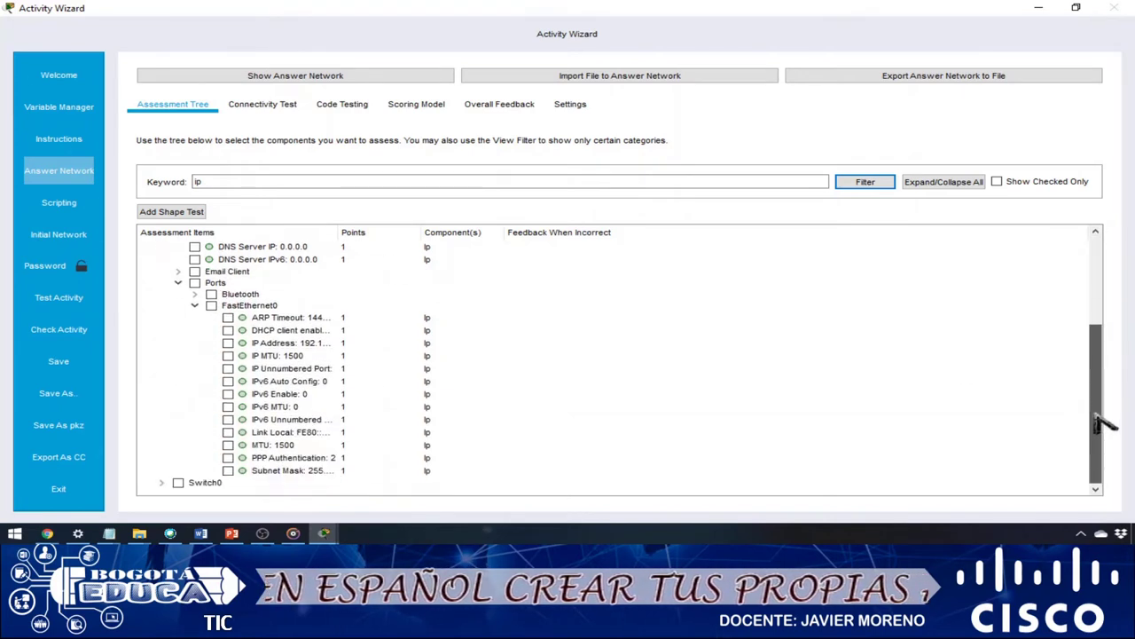
pyautogui.click(359, 470)
pyautogui.click(354, 470)
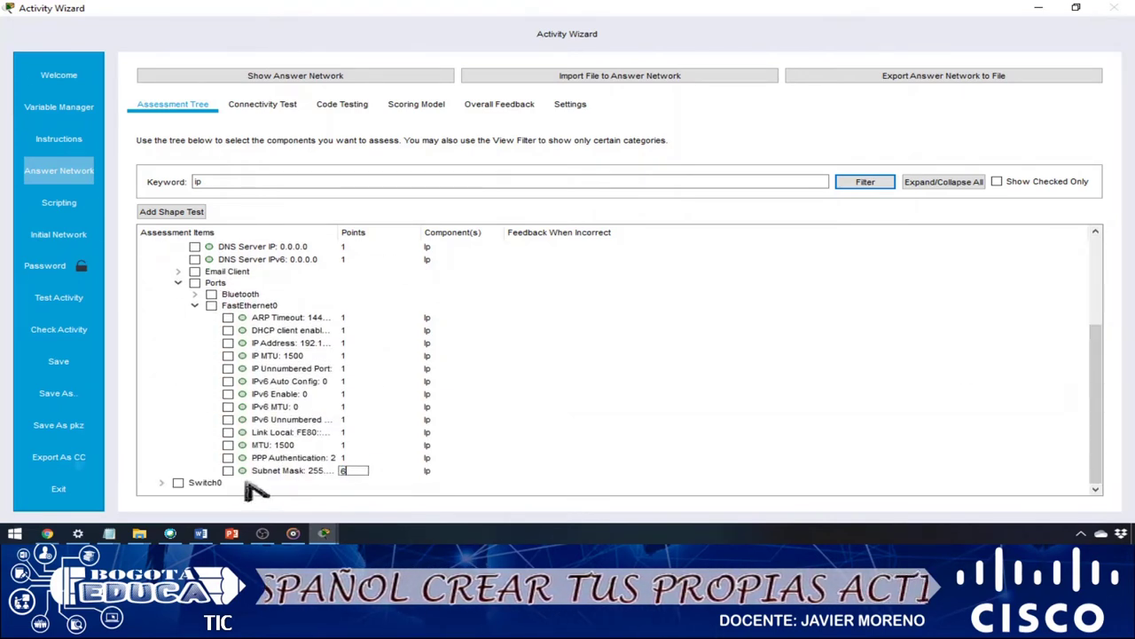
pyautogui.write('6')
pyautogui.click(228, 470)
# Assess the IP address of GERENCIA's FastEthernet0 port for 6 points
pyautogui.click(1108, 415)
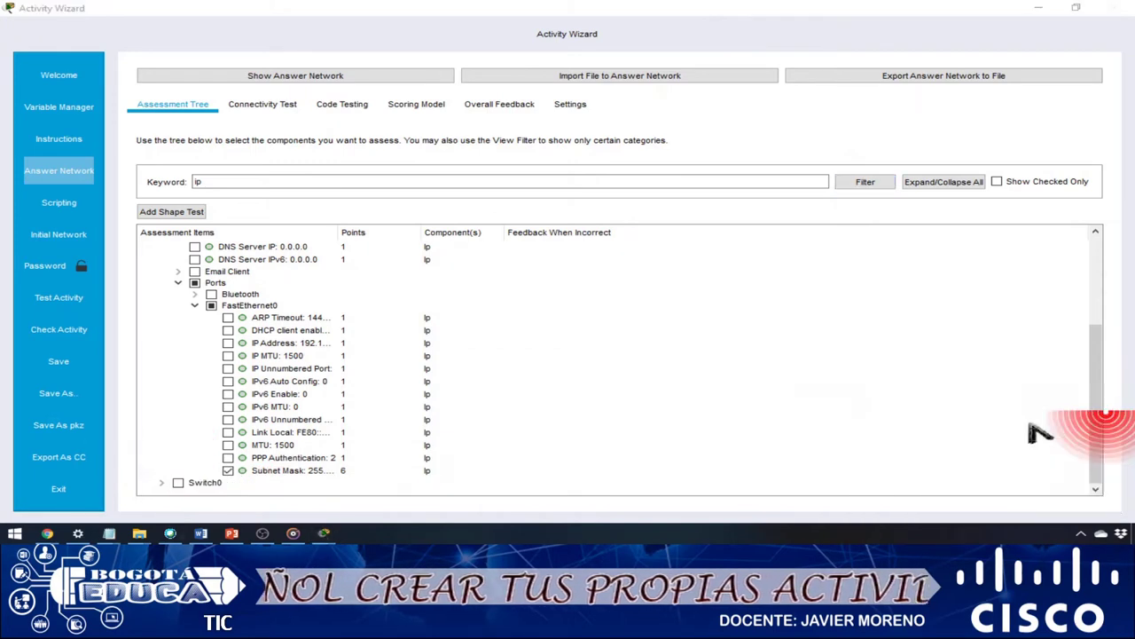
pyautogui.scroll(5, 218, 453)
pyautogui.moveTo(1106, 356); pyautogui.dragTo(1098, 423)
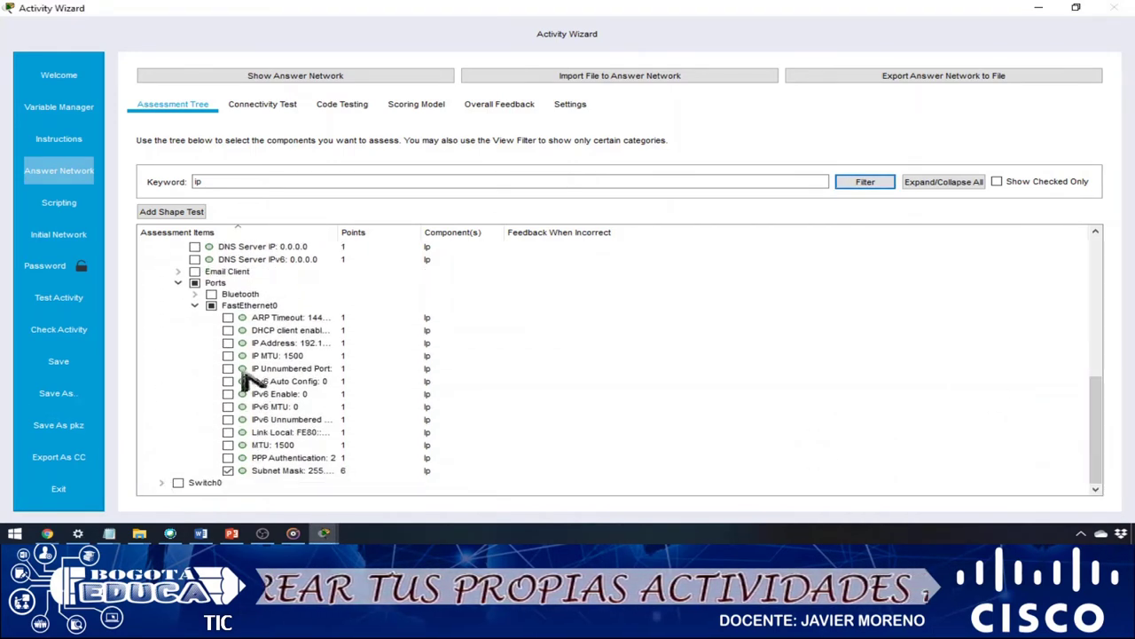
pyautogui.click(228, 343)
pyautogui.doubleClick(371, 343)
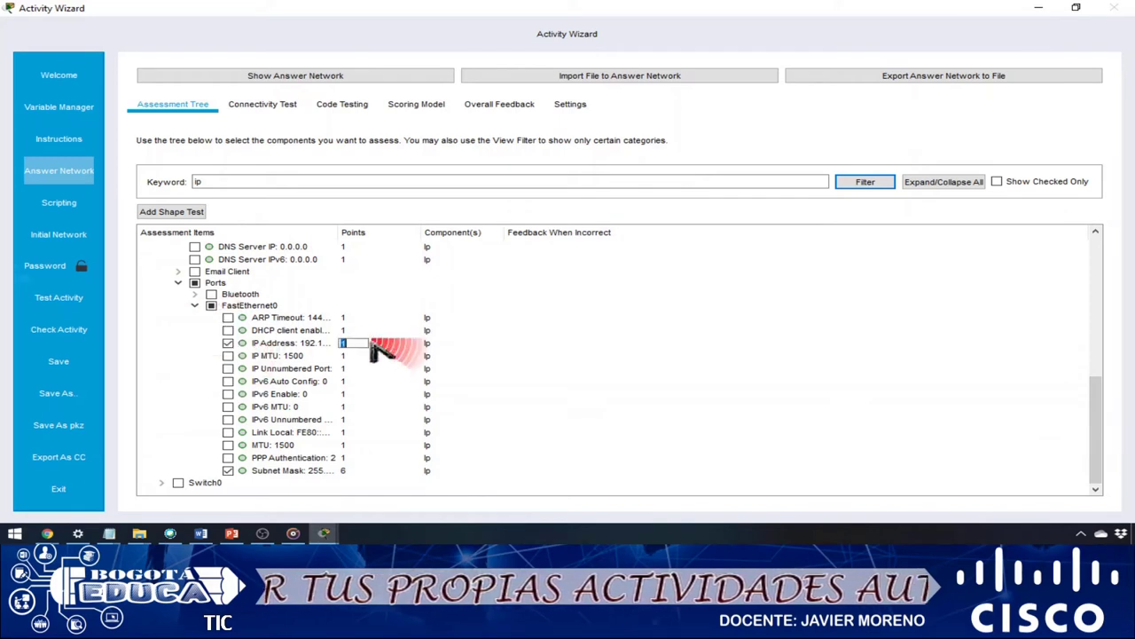
pyautogui.write('6')
pyautogui.click(558, 344)
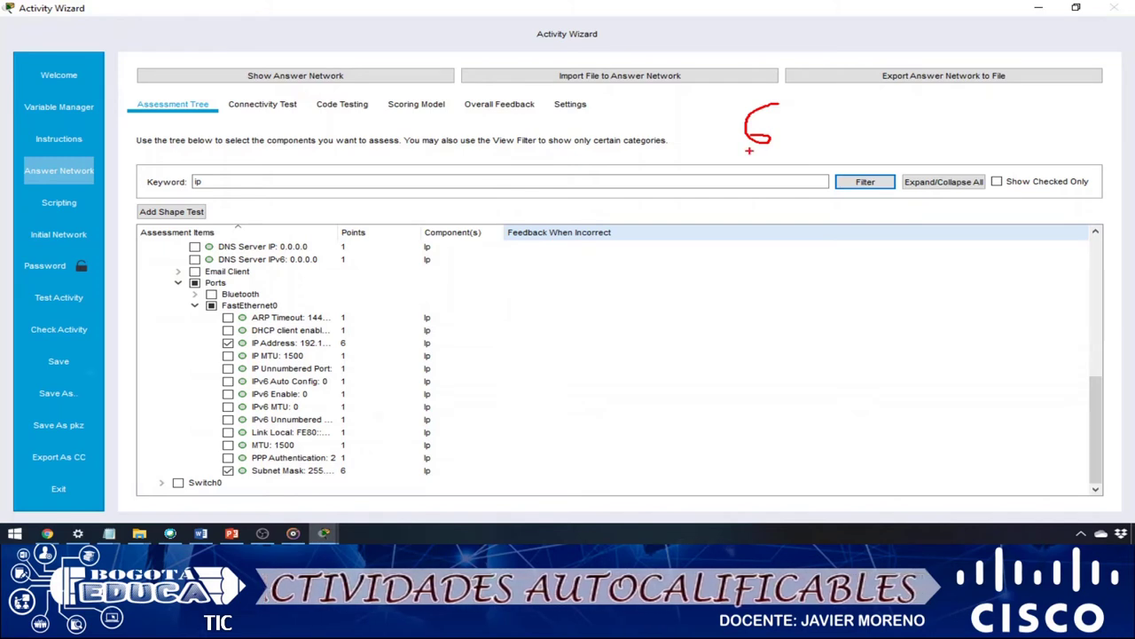
pyautogui.press('Escape')
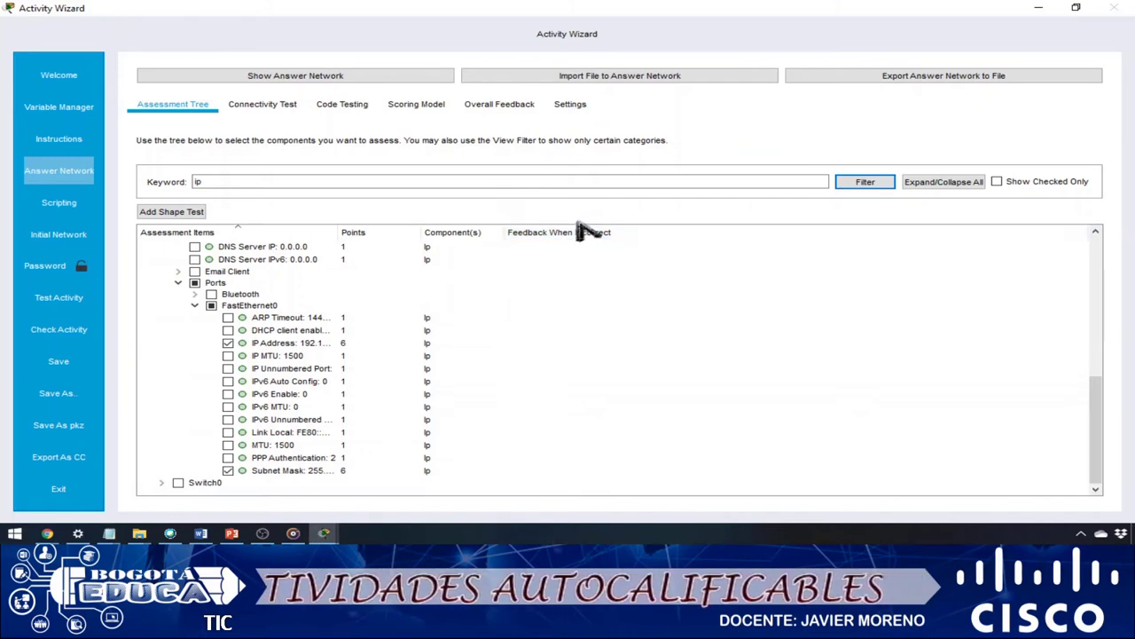
# Set the activity's feedback to No Dynamic Feedback and save it as "si nota" in the Escritorio folder prueba1
pyautogui.click(572, 108)
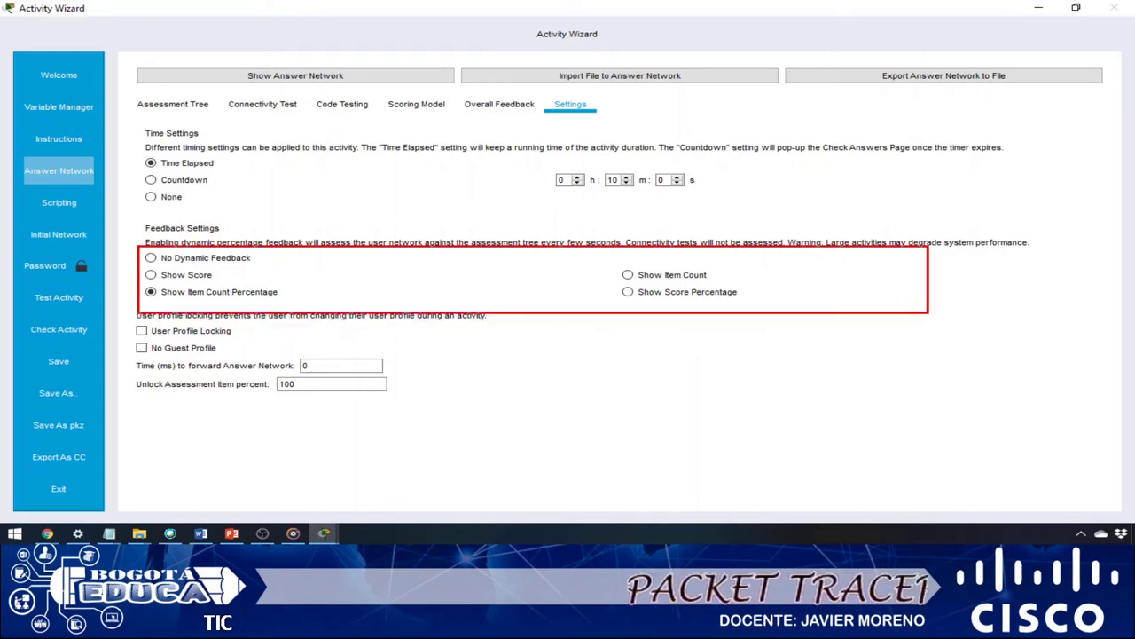
pyautogui.click(151, 257)
pyautogui.click(58, 394)
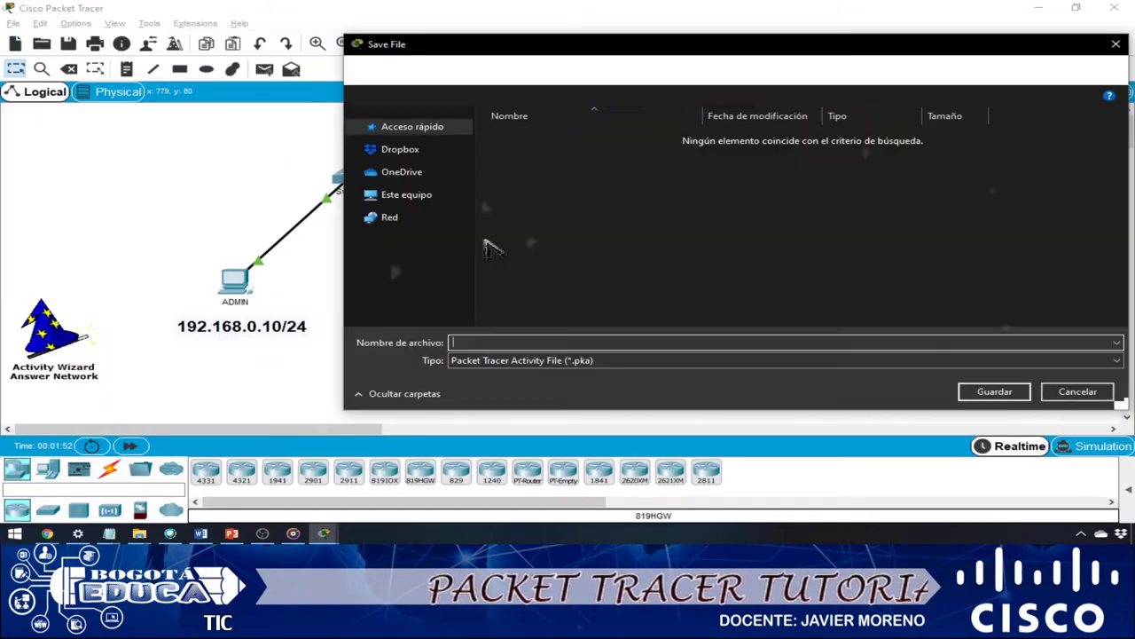
pyautogui.moveTo(477, 197); pyautogui.dragTo(462, 292)
pyautogui.click(410, 211)
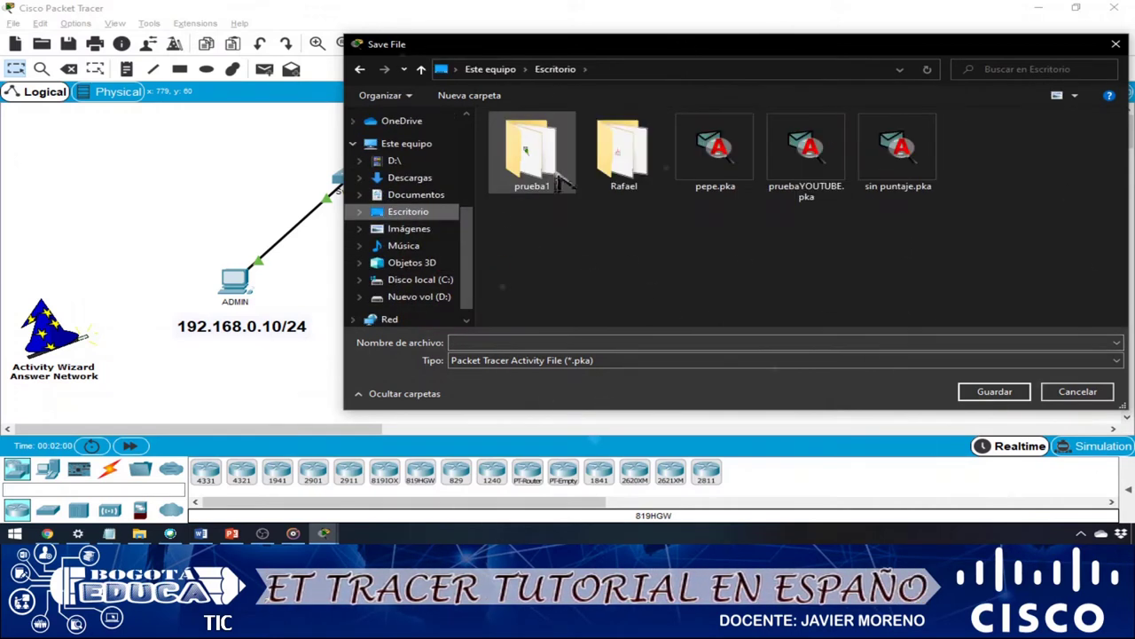
pyautogui.doubleClick(535, 149)
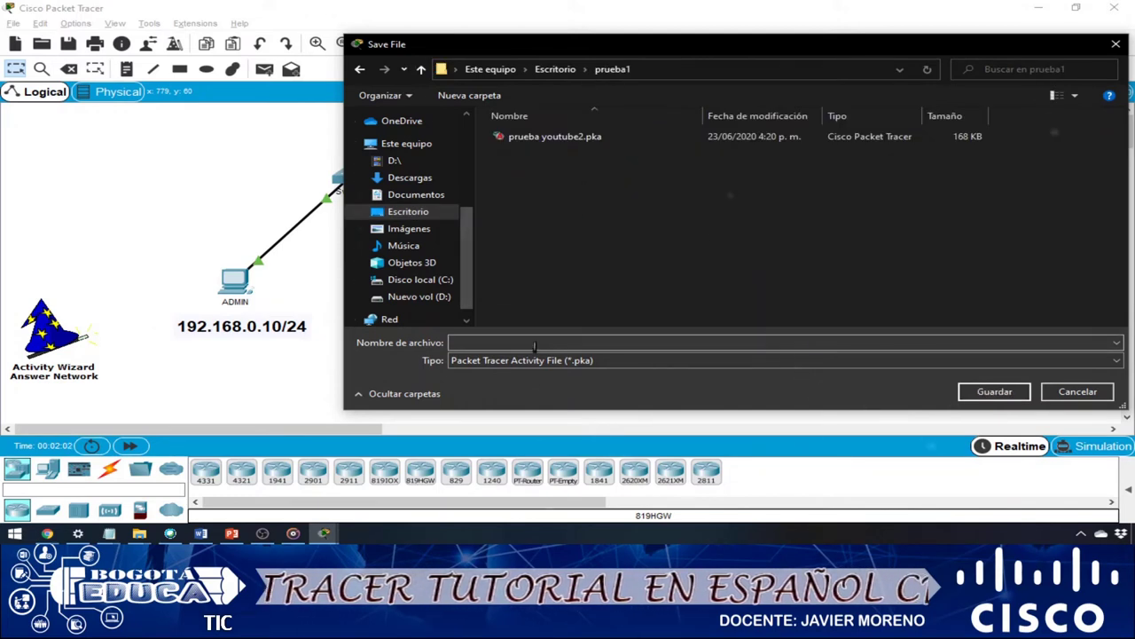
pyautogui.click(575, 345)
pyautogui.write('si nota')
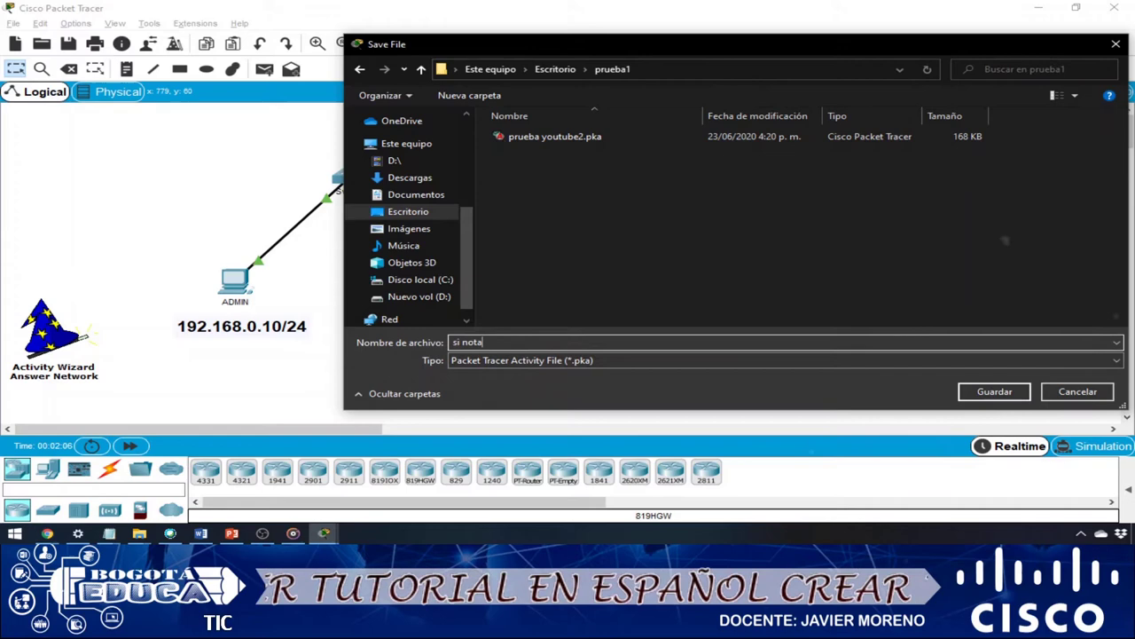
pyautogui.press('Return')
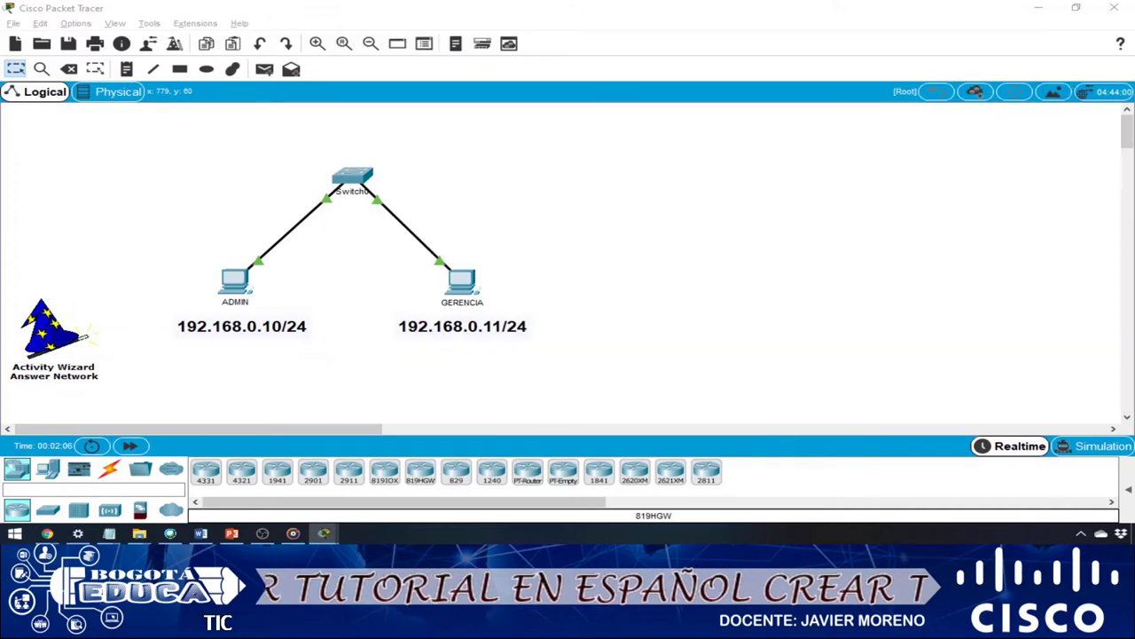
# Return to the Activity Wizard, set the feedback to Show Score and save a copy of the activity as "score 1,1"
pyautogui.hotkey('alt', 'Tab')
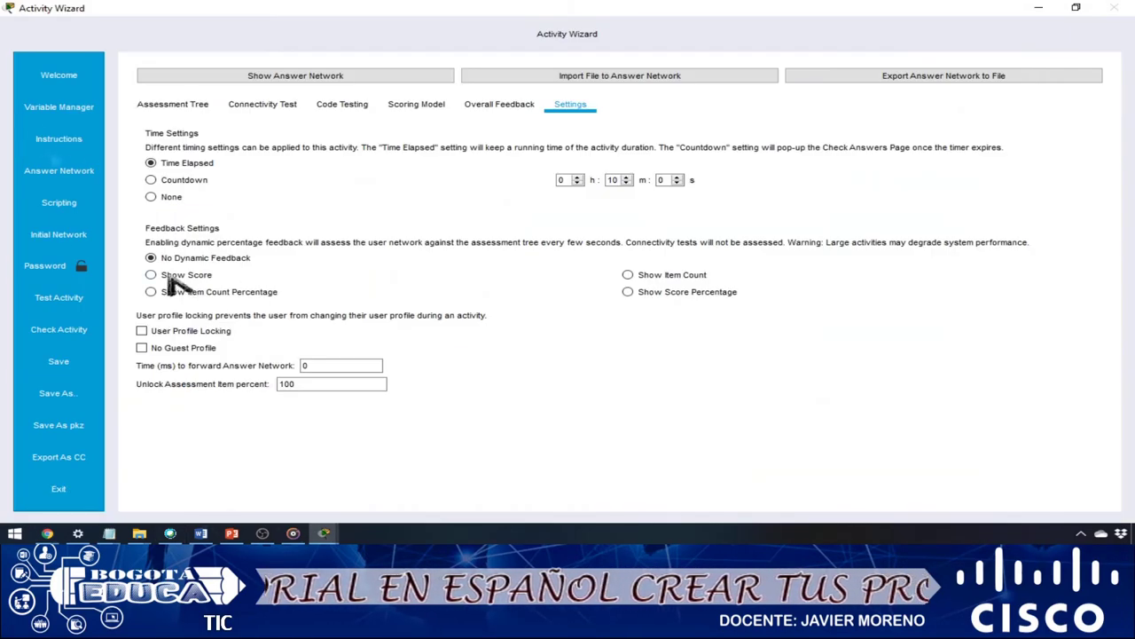
pyautogui.click(167, 276)
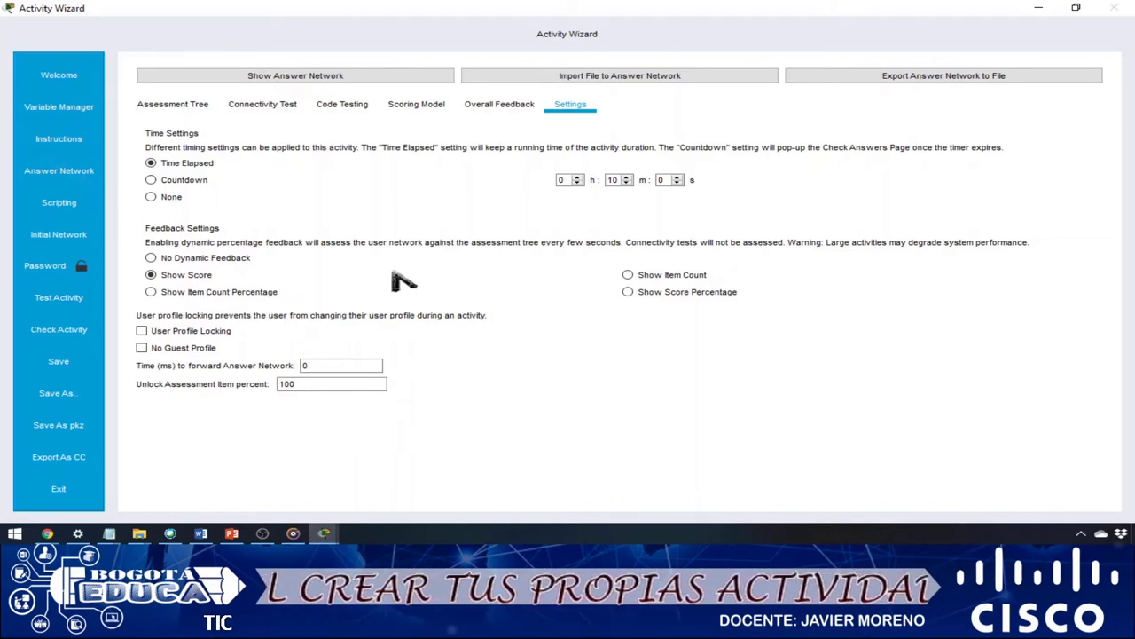
pyautogui.click(62, 392)
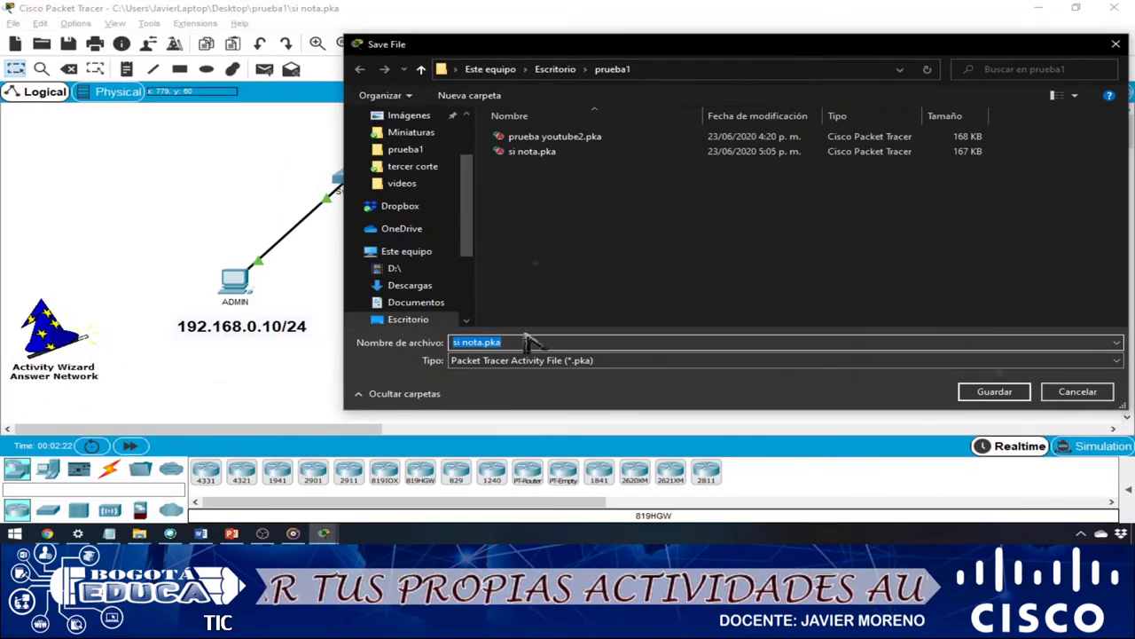
pyautogui.write('score 1,1')
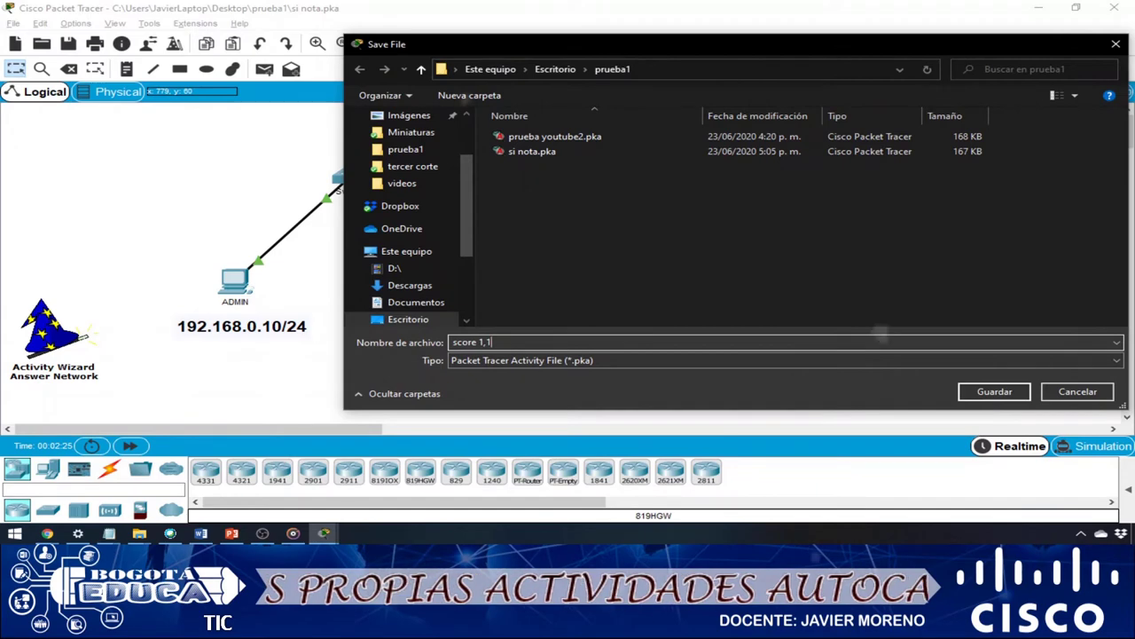
pyautogui.press('Return')
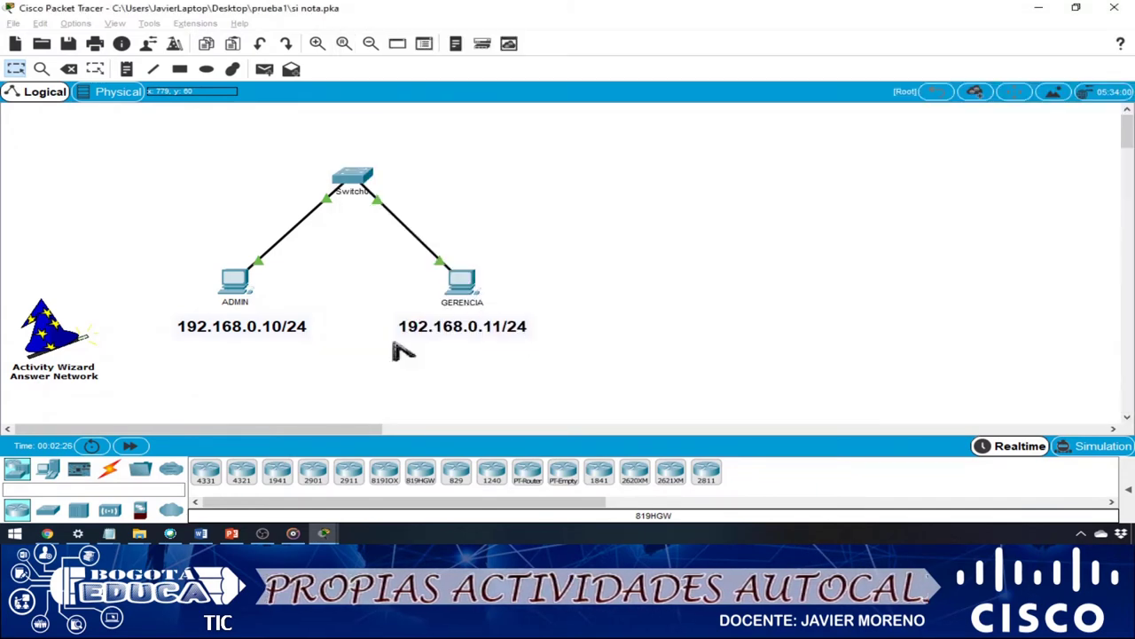
# Return to the Activity Wizard, set the feedback to Show Item Count and save a copy as "score 1,2.pka"
pyautogui.click(50, 345)
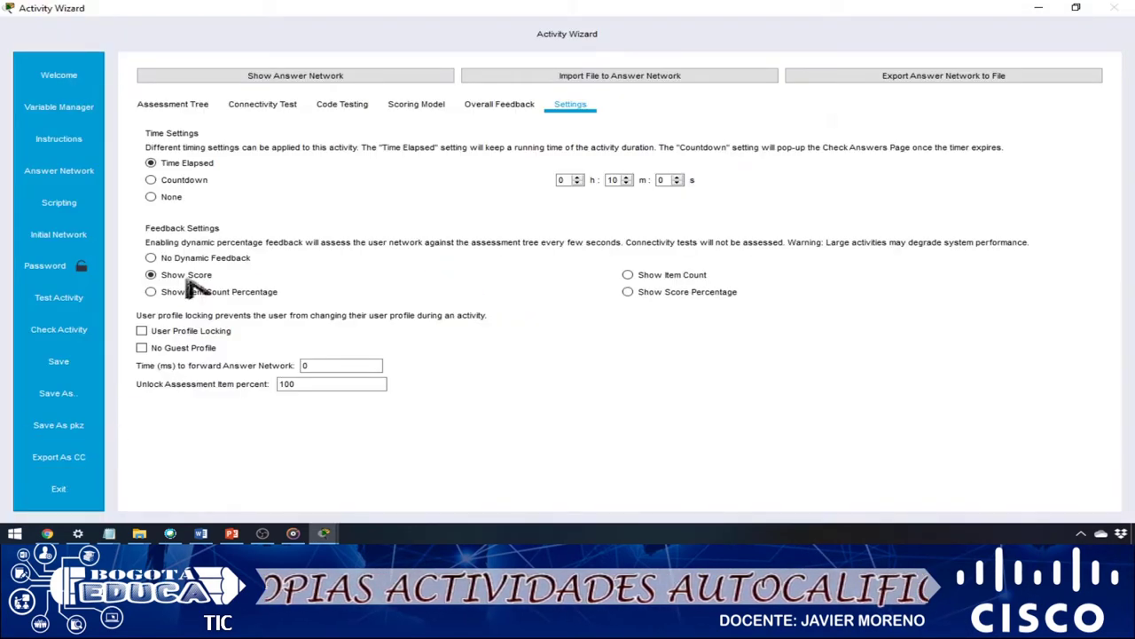
pyautogui.click(629, 277)
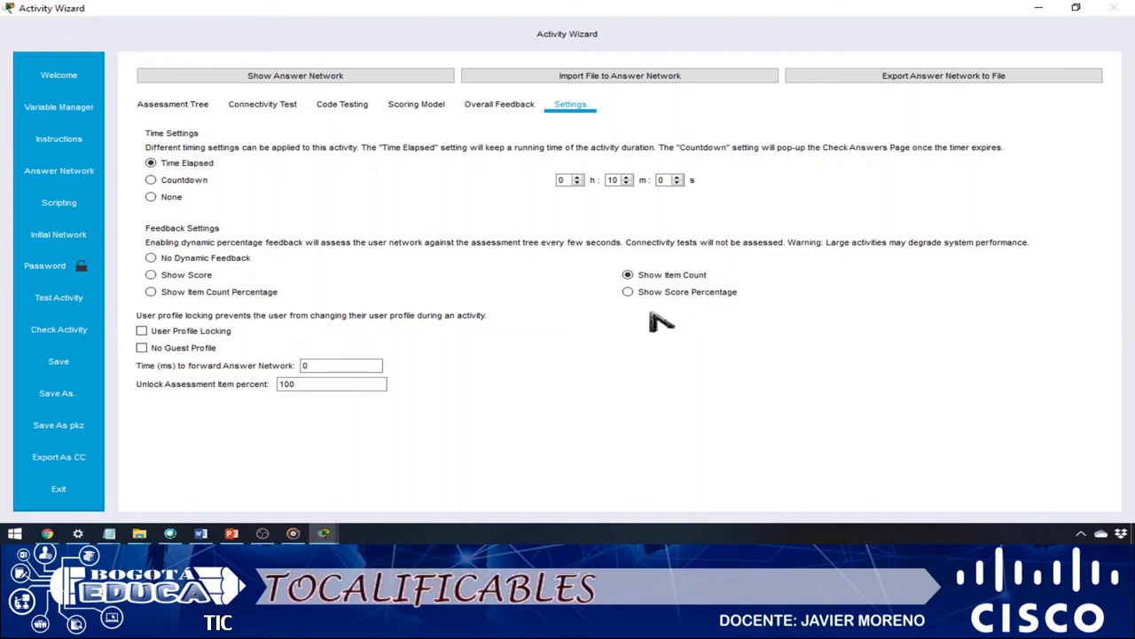
pyautogui.click(29, 396)
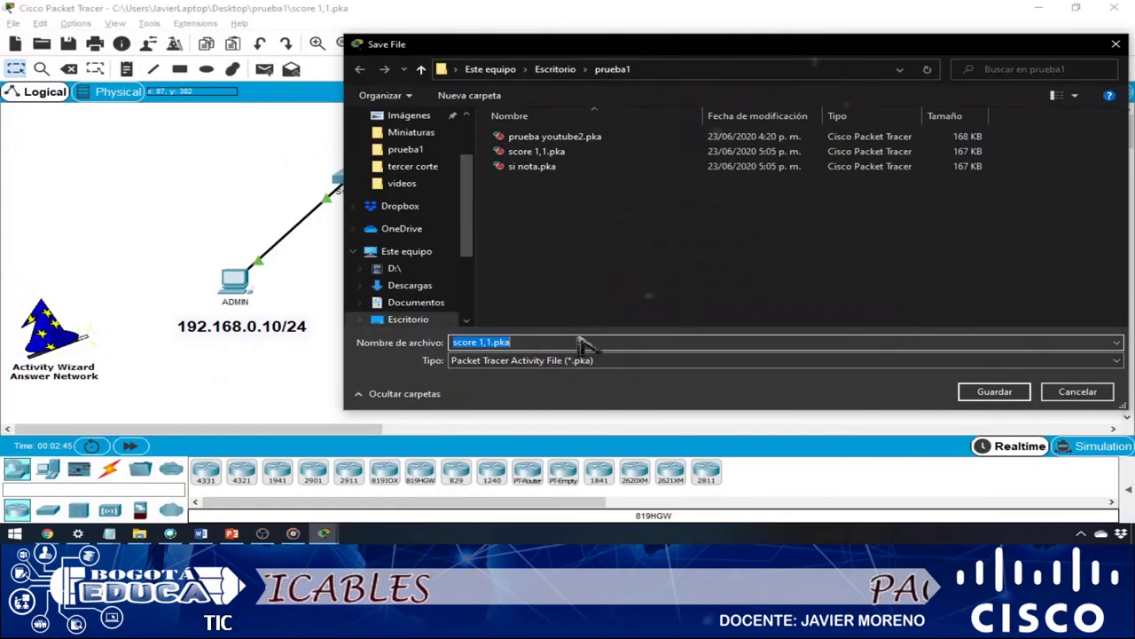
pyautogui.click(486, 342)
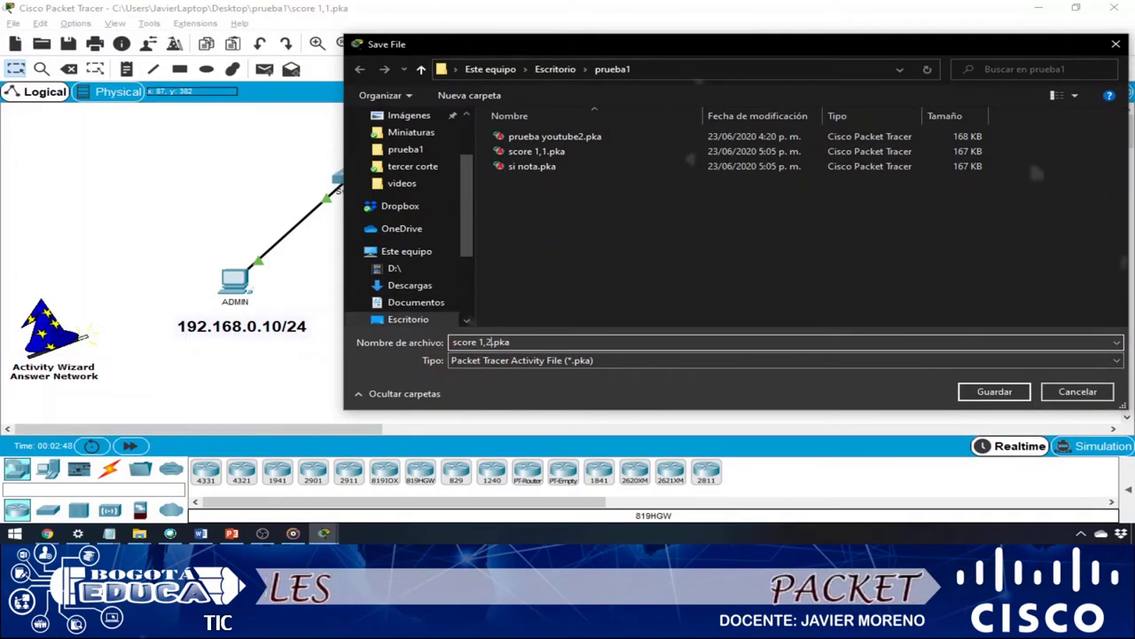
pyautogui.press('Return')
# Return to the Activity Wizard, set the feedback to Show Item Count Percentage and enter "porcentaje de items 2,1.pka" as the name for a new copy
pyautogui.click(46, 342)
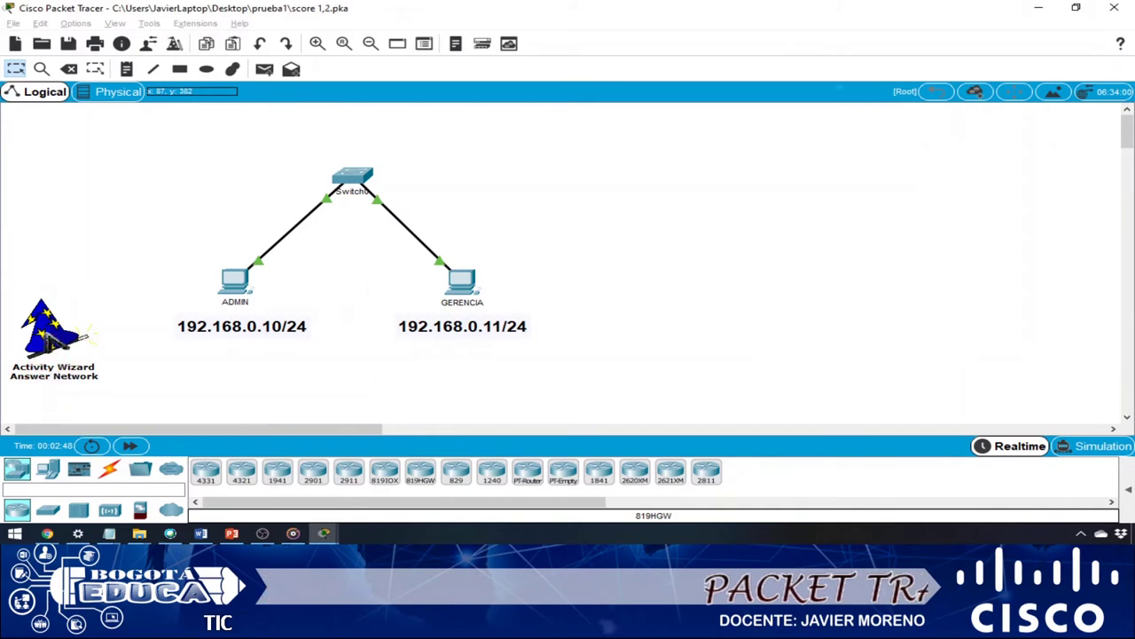
pyautogui.click(212, 297)
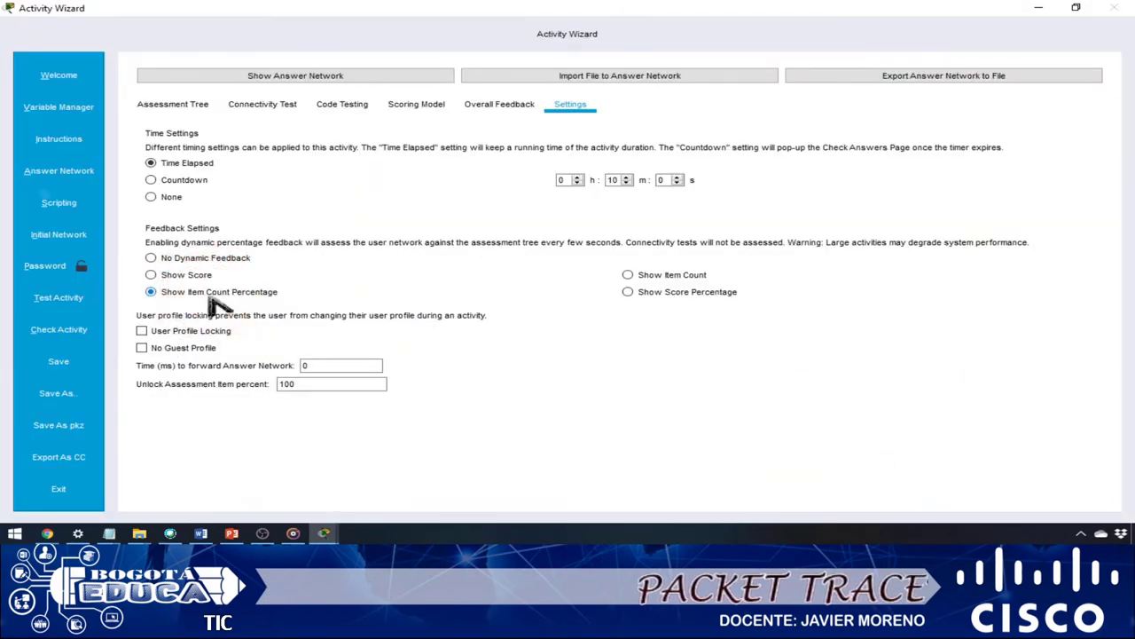
pyautogui.click(53, 393)
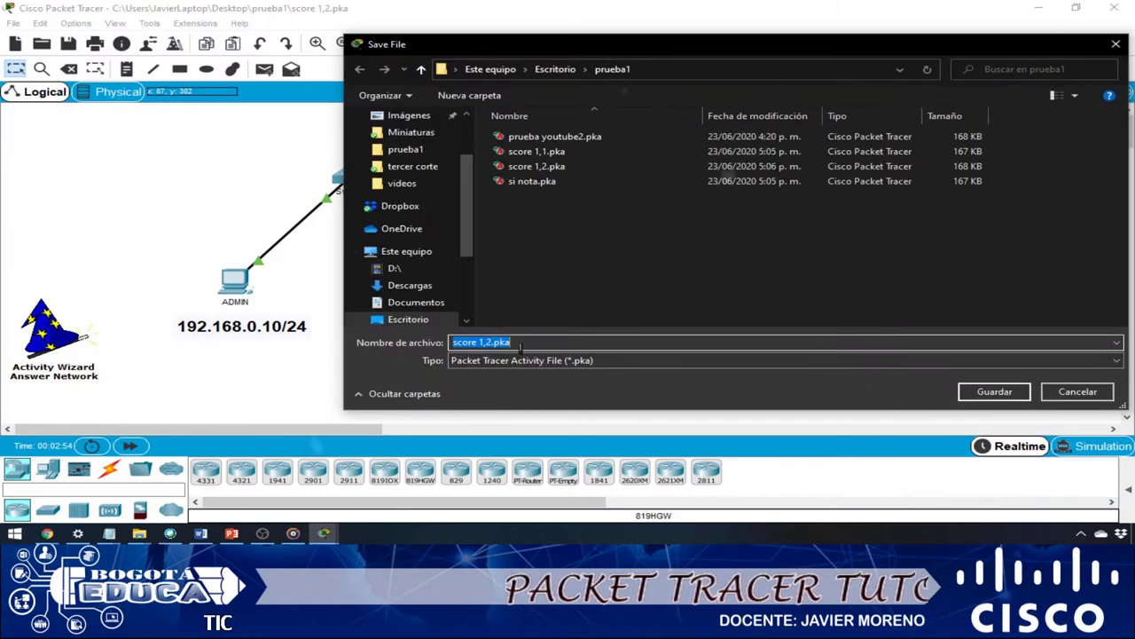
pyautogui.click(479, 341)
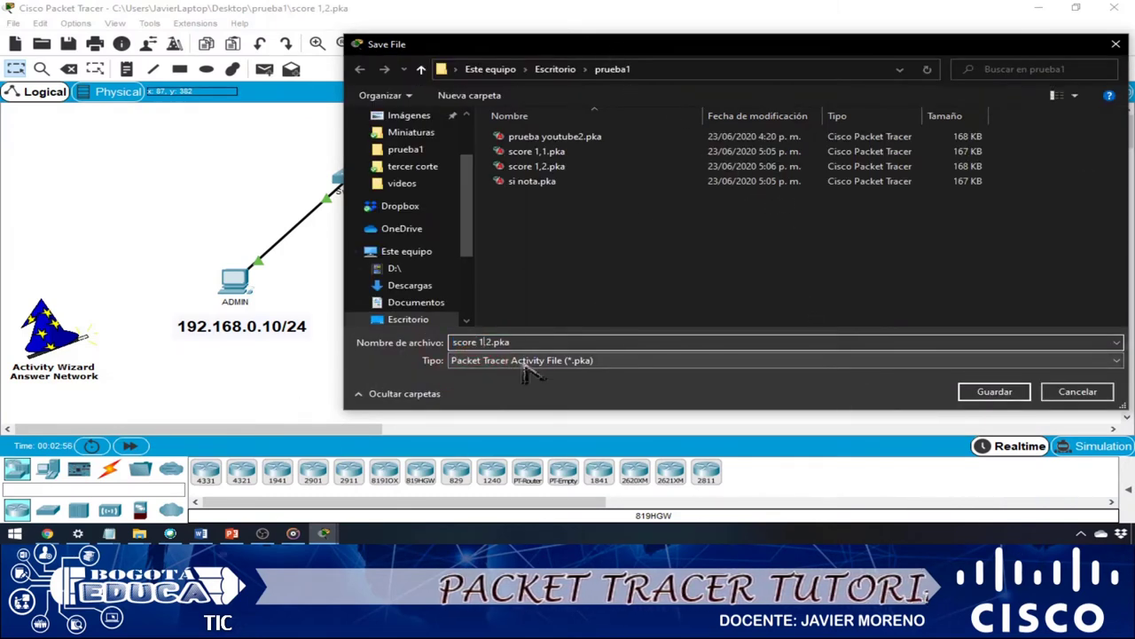
pyautogui.press('BackSpace')
pyautogui.write('2,')
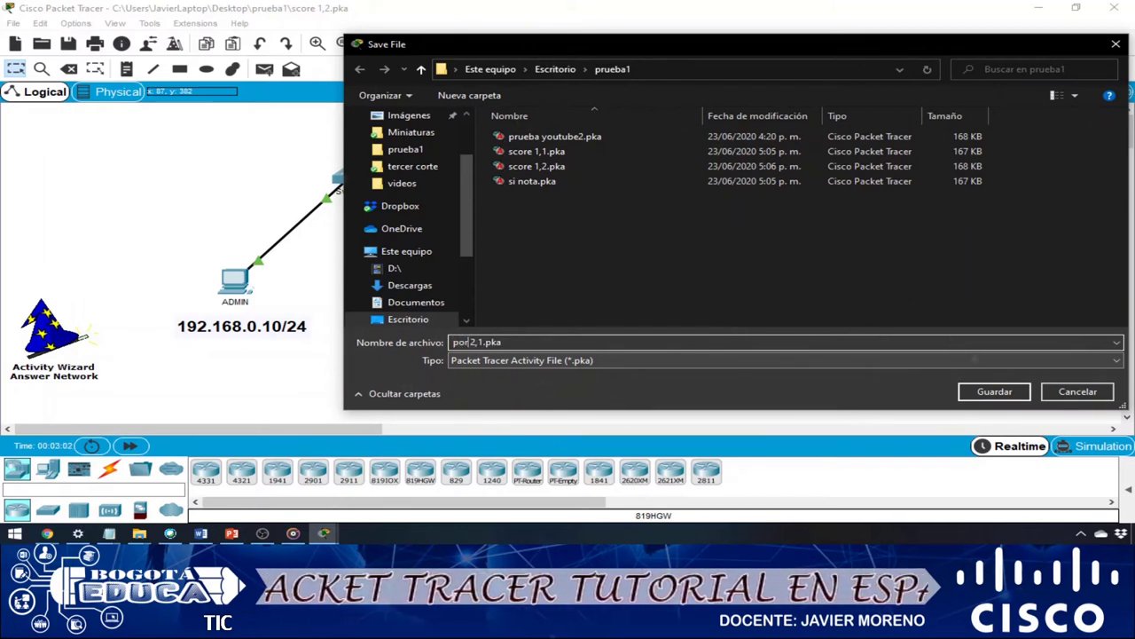
pyautogui.write('porcentaje de ')
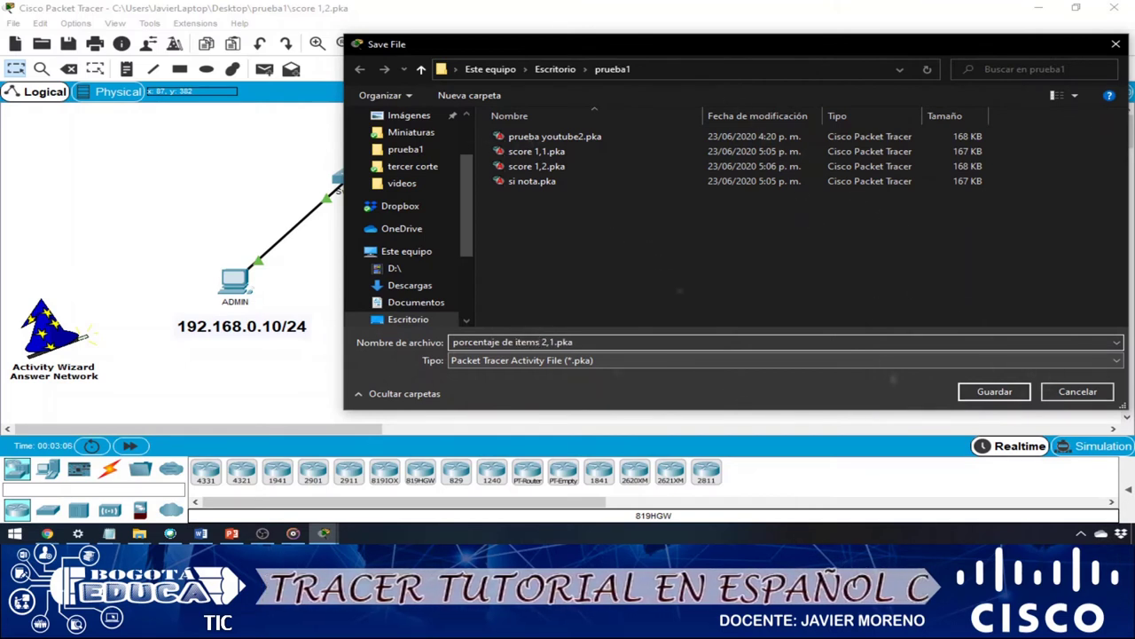
pyautogui.write('items')
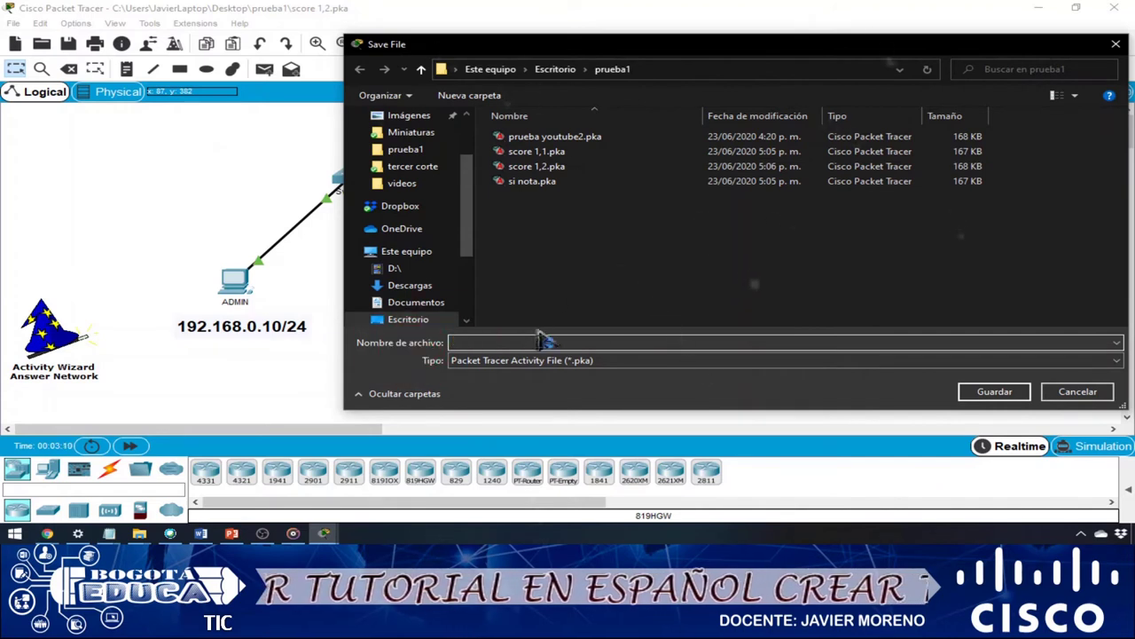
# Rename the existing file "score 1,2.pka" in the prueba1 folder as "items 1,2.pka"
pyautogui.click(532, 167)
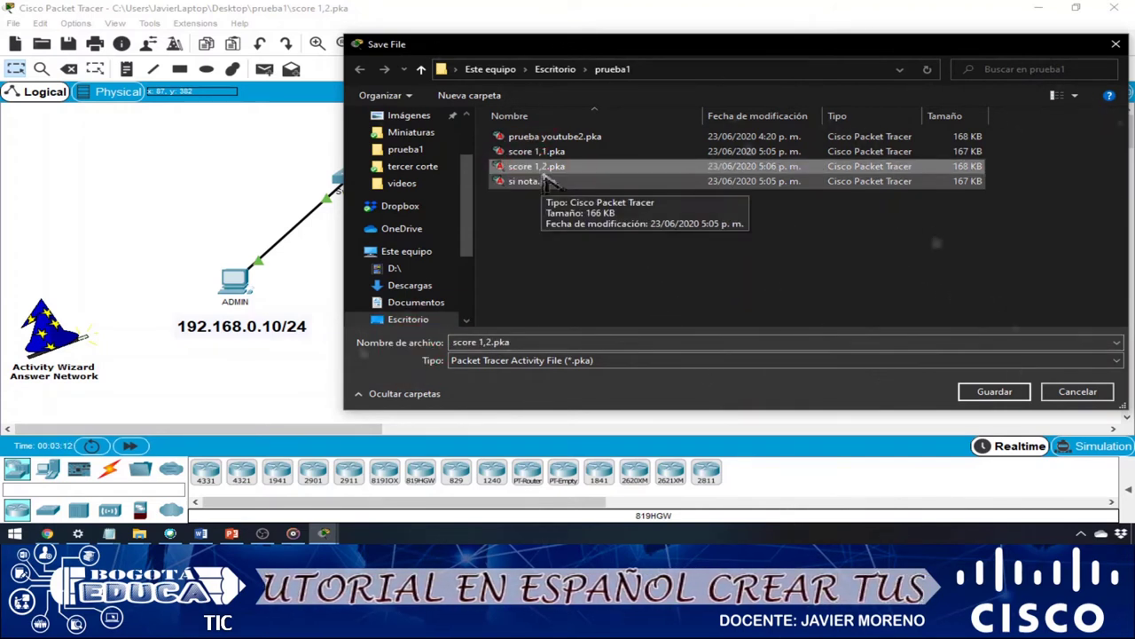
pyautogui.press('Right')
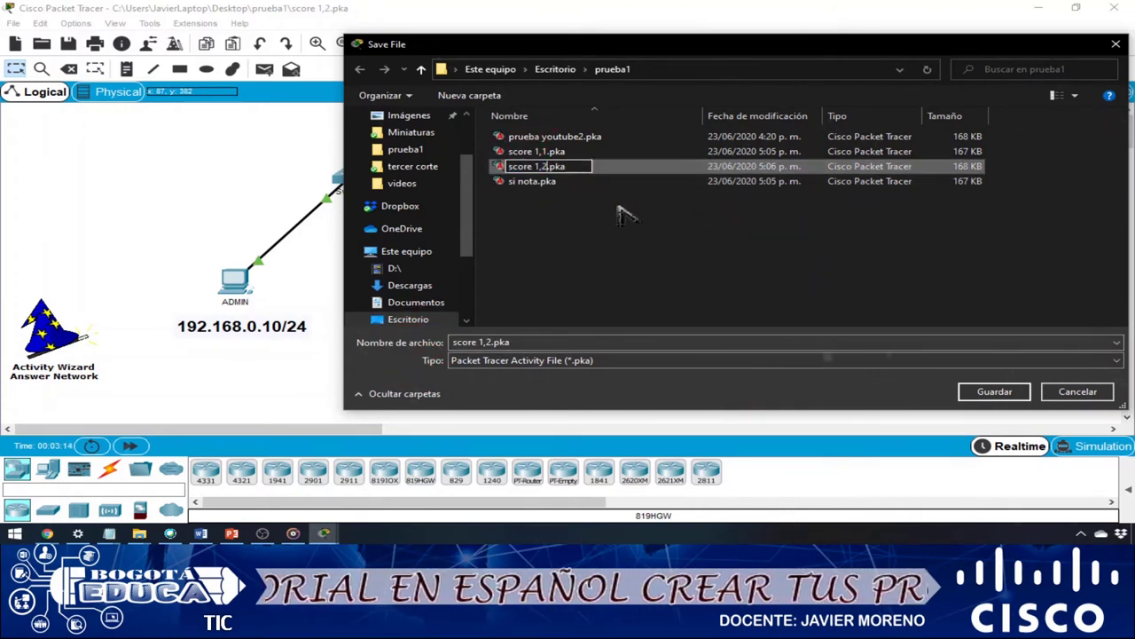
pyautogui.press('BackSpace')
pyautogui.press('BackSpace')
pyautogui.press('BackSpace')
pyautogui.press('BackSpace')
pyautogui.press('BackSpace')
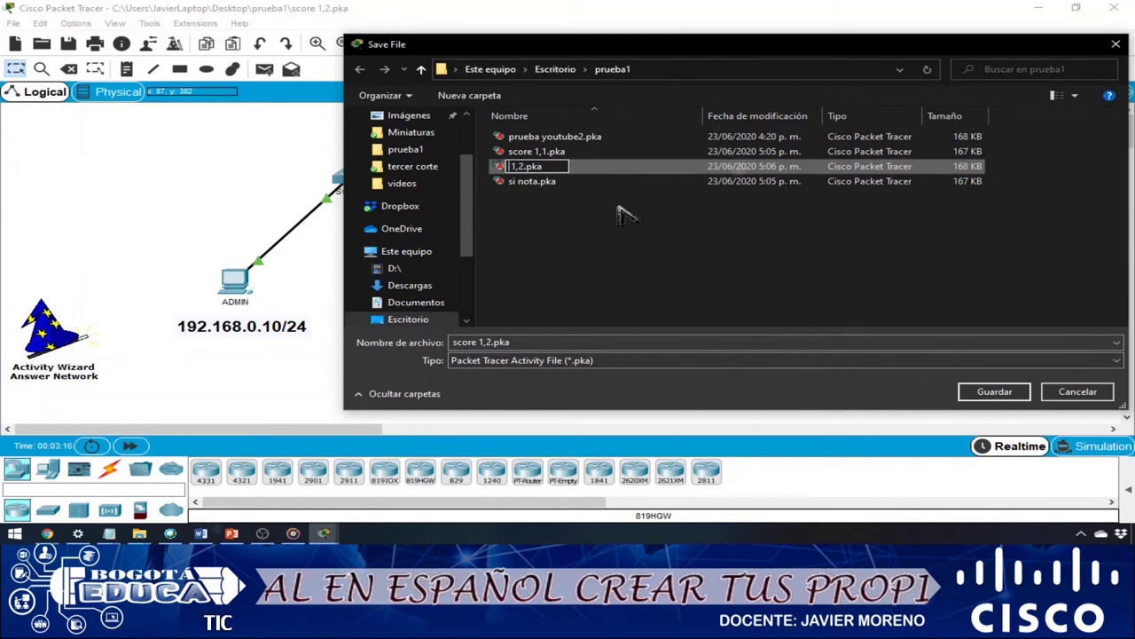
pyautogui.write('items')
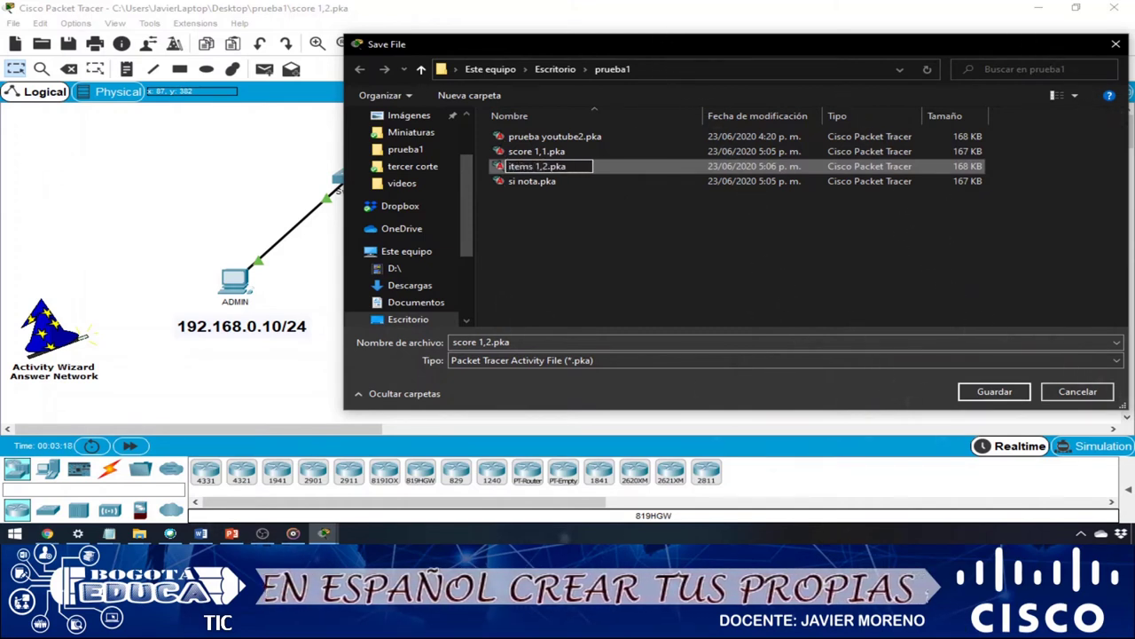
pyautogui.click(552, 350)
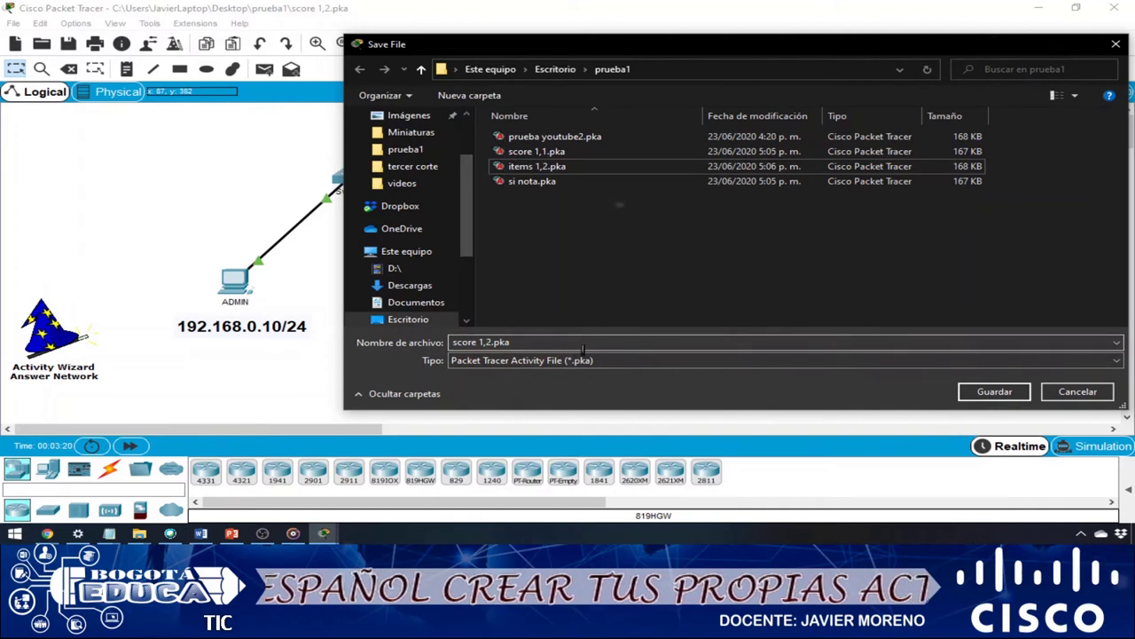
# Save the copy of the activity in prueba1 under the name "porcentaje de items 2,1.pka"
pyautogui.click(552, 345)
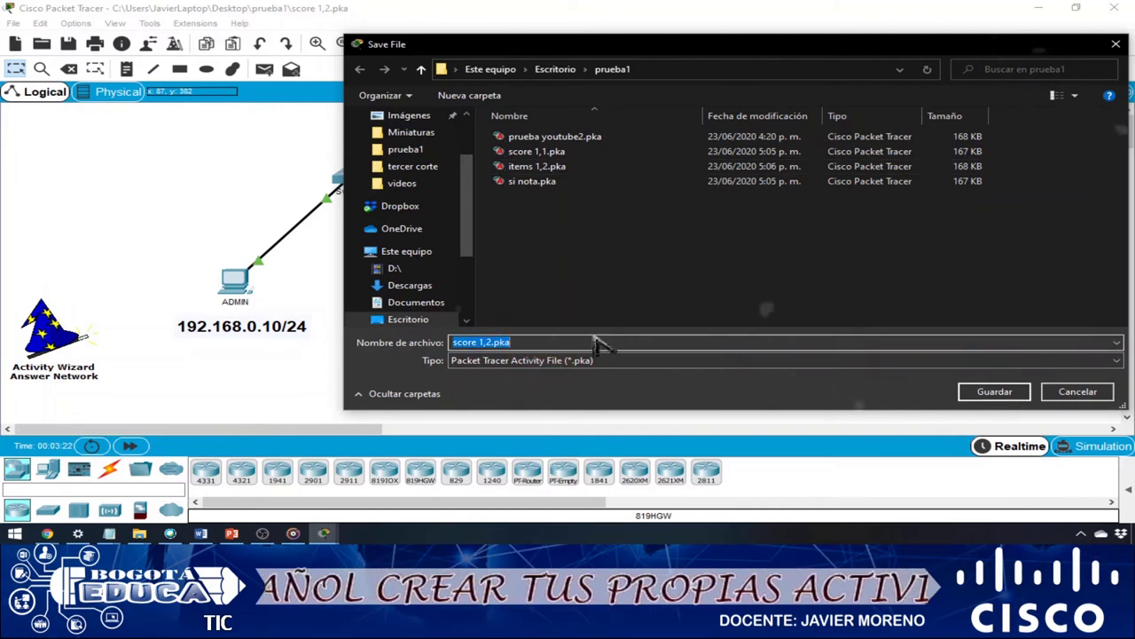
pyautogui.write('porcentaje de items 2,1.pka')
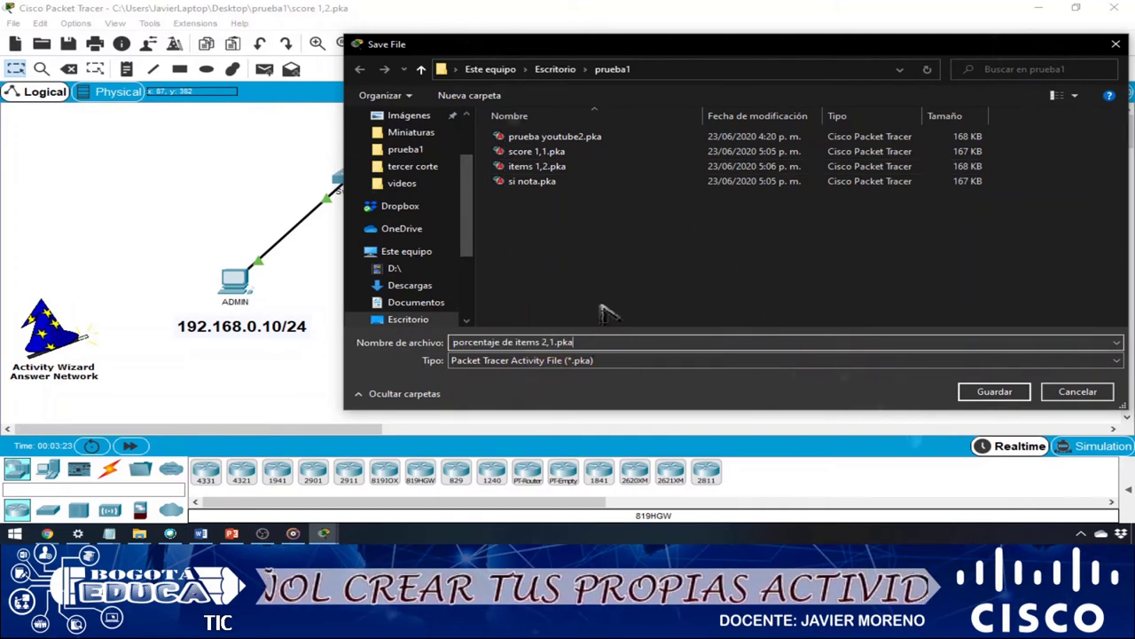
pyautogui.click(991, 392)
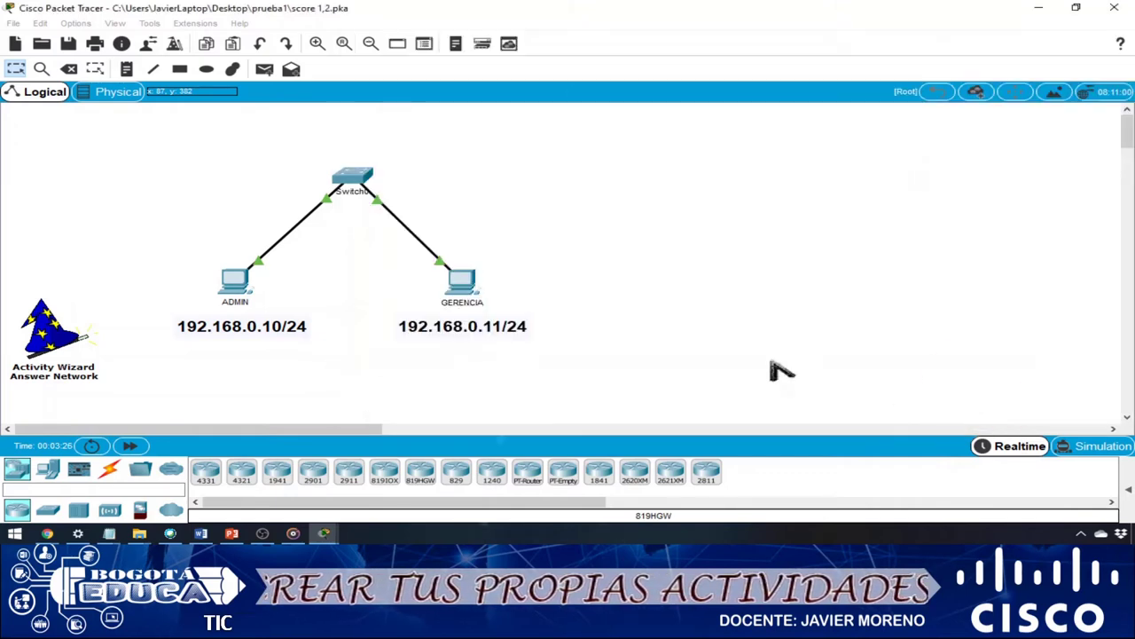
# Return to the Activity Wizard, set the feedback to Show Score Percentage and save a copy as "porcentaje del score 2,2.pka"
pyautogui.click(54, 339)
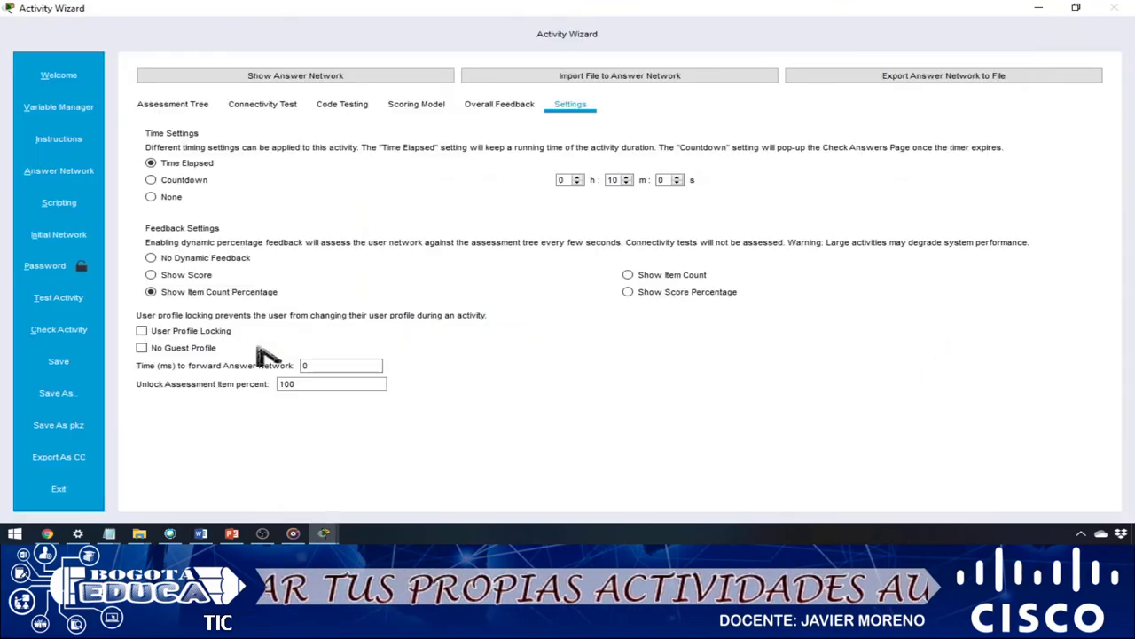
pyautogui.click(650, 297)
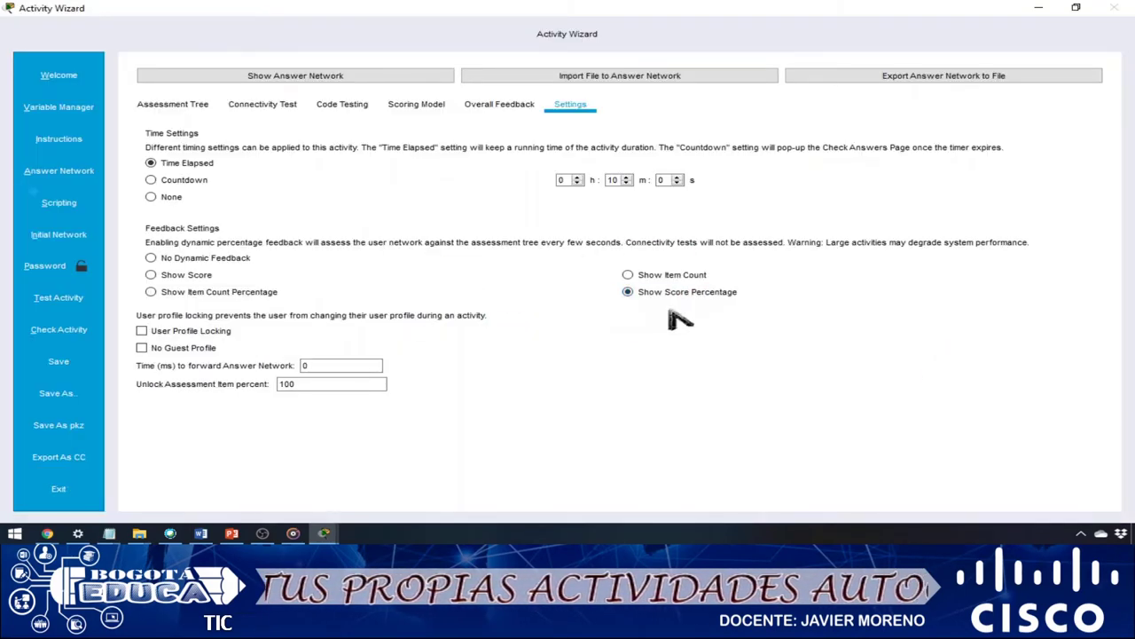
pyautogui.click(57, 393)
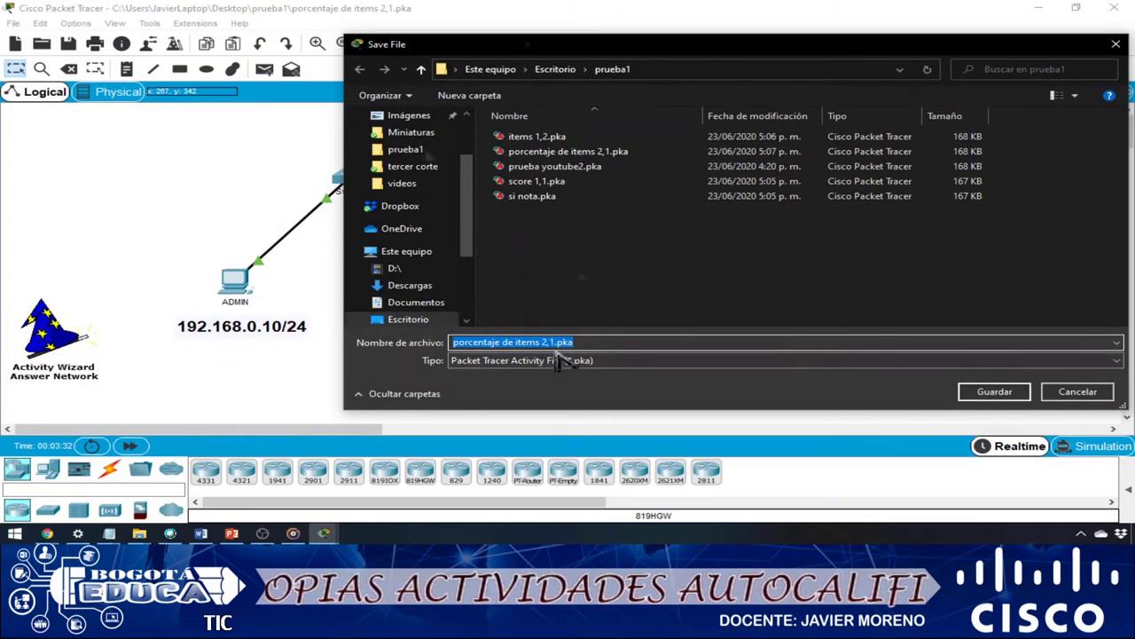
pyautogui.press('Home')
pyautogui.hotkey('ctrl', 'shift', 'Right')
pyautogui.hotkey('ctrl', 'shift', 'Right')
pyautogui.write('porcentaje d')
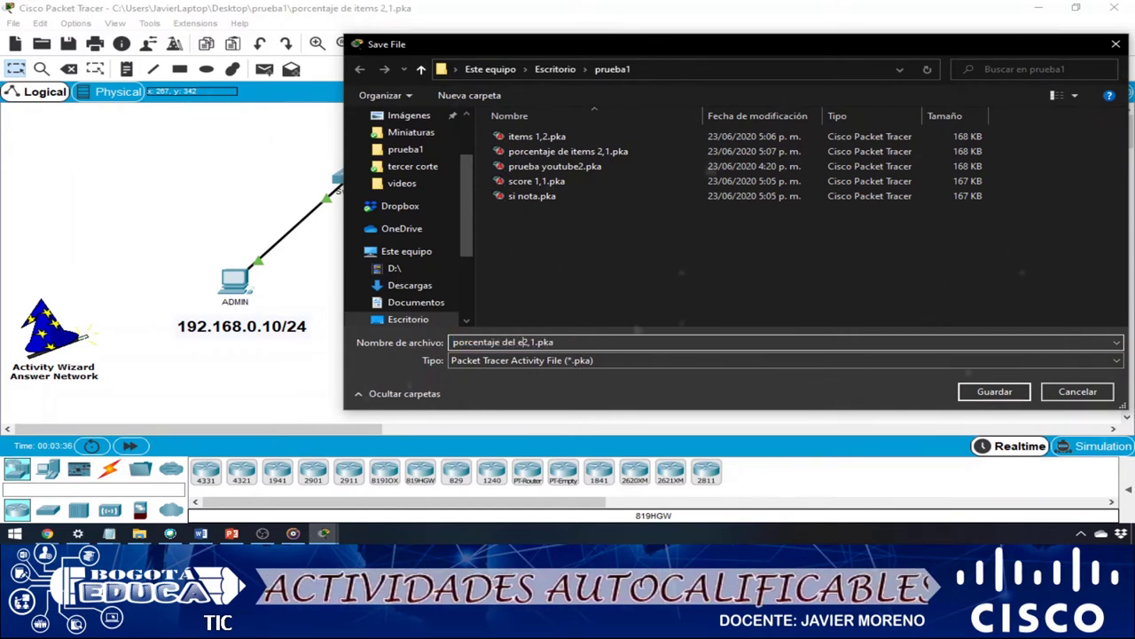
pyautogui.write('el score')
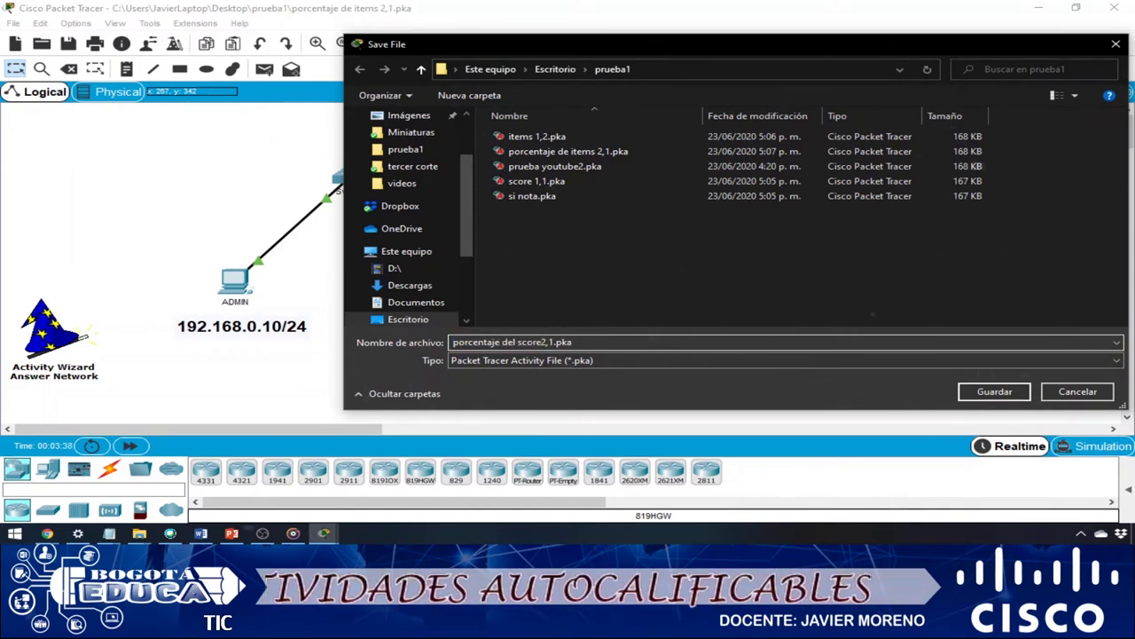
pyautogui.press('Return')
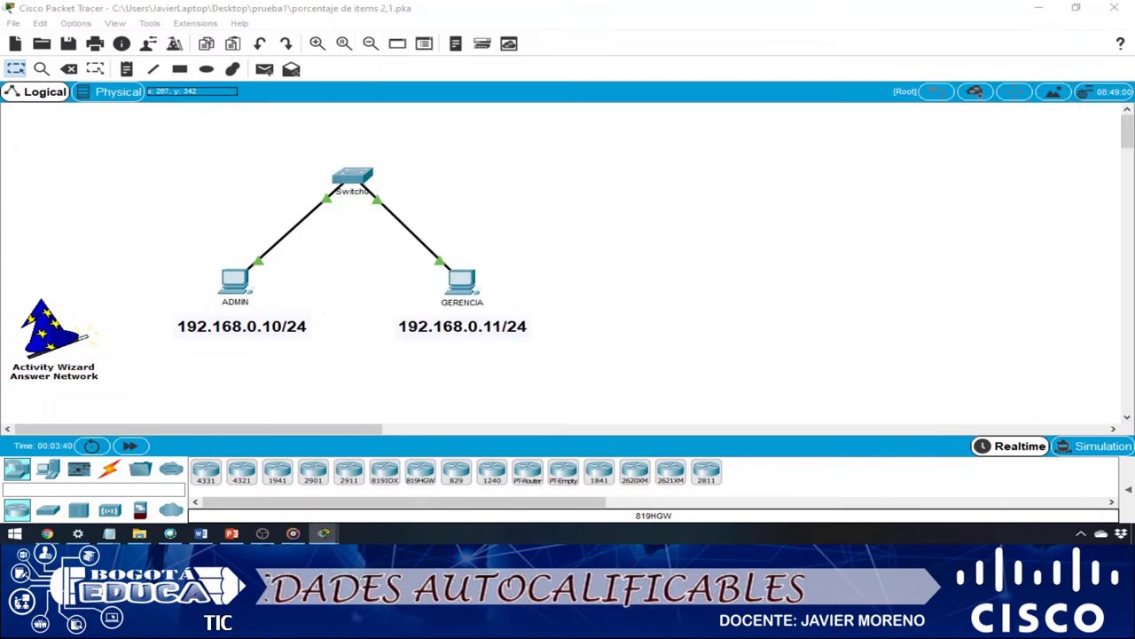
# Switch to the prueba1 folder in File Explorer, open "si nota.pka" to check its activity window for feedback, and close it
pyautogui.hotkey('alt', 'Tab')
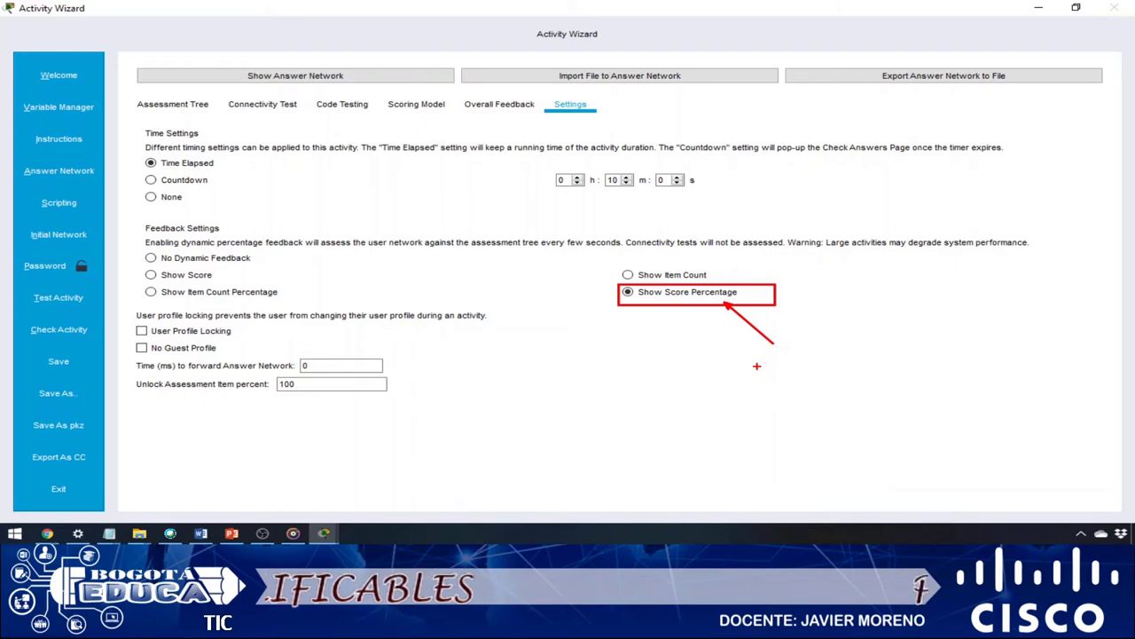
pyautogui.hotkey('alt', 'Tab')
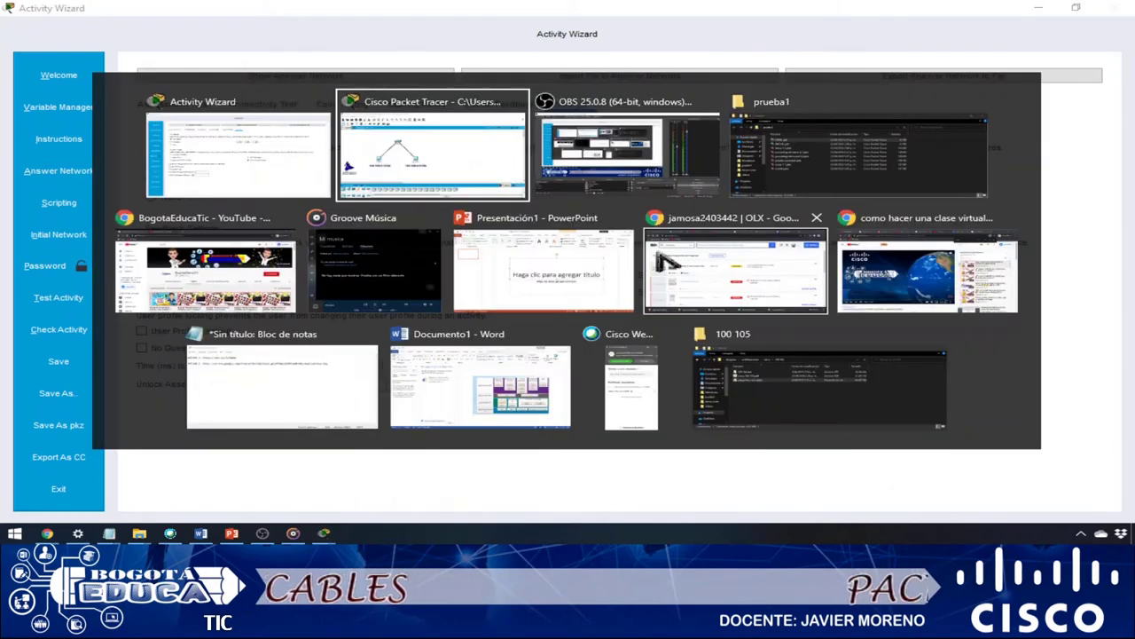
pyautogui.hotkey('alt', 'Tab')
pyautogui.hotkey('alt', 'Tab')
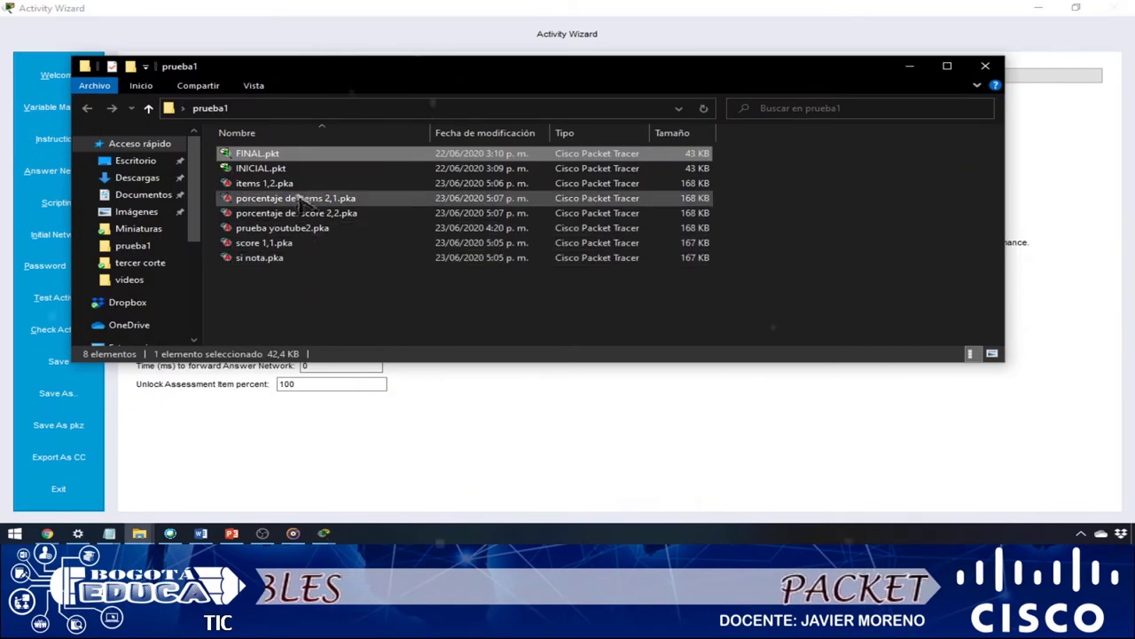
pyautogui.click(275, 262)
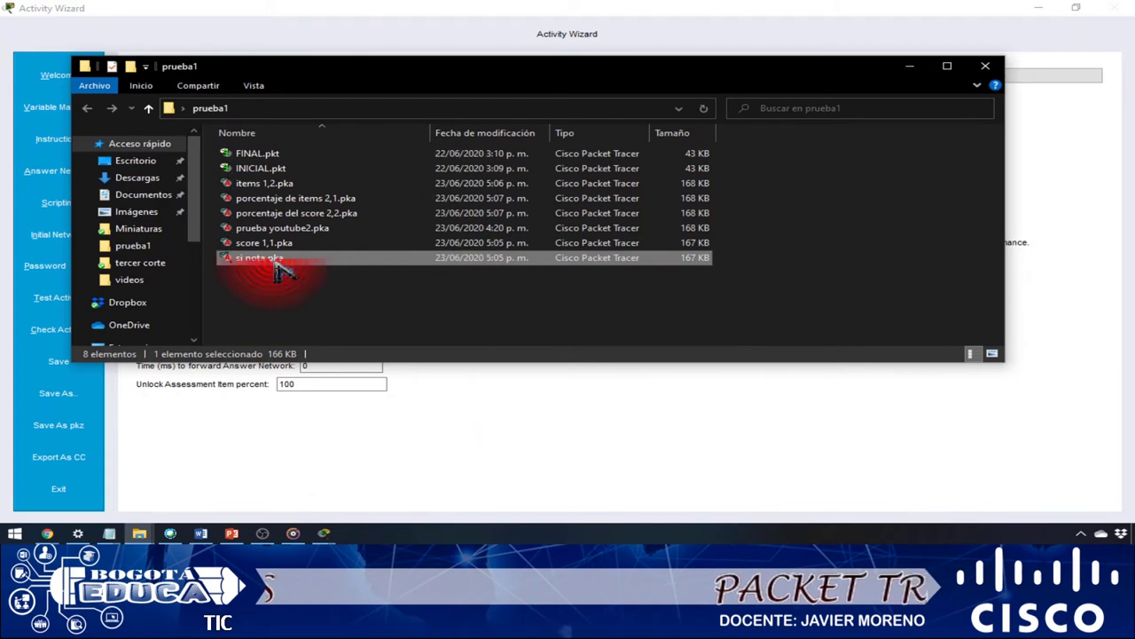
pyautogui.doubleClick(276, 265)
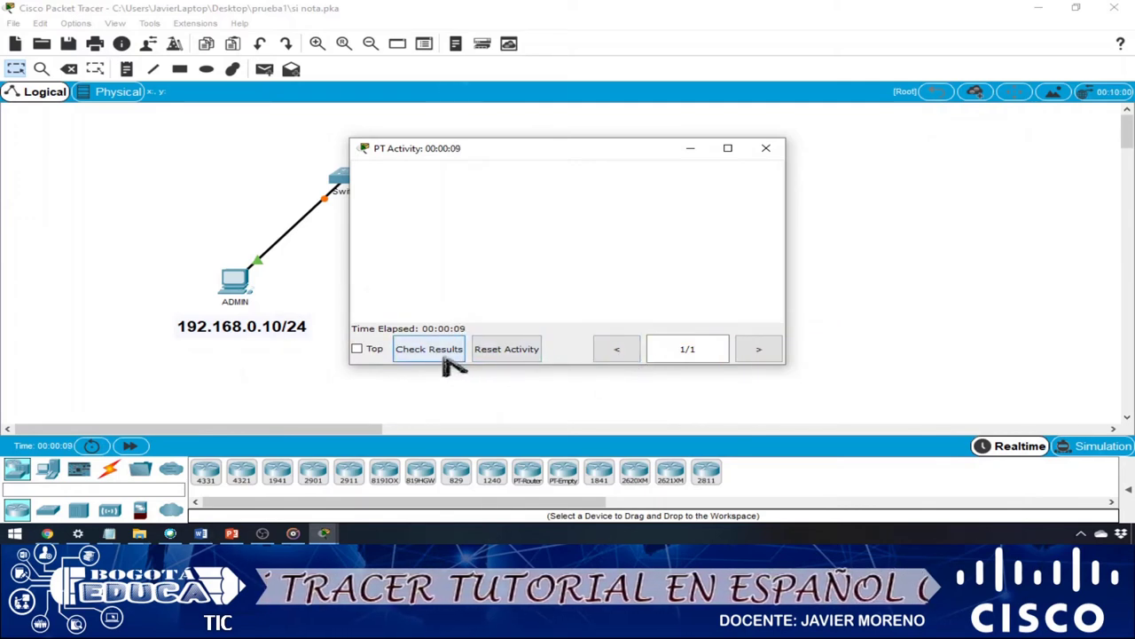
pyautogui.click(766, 157)
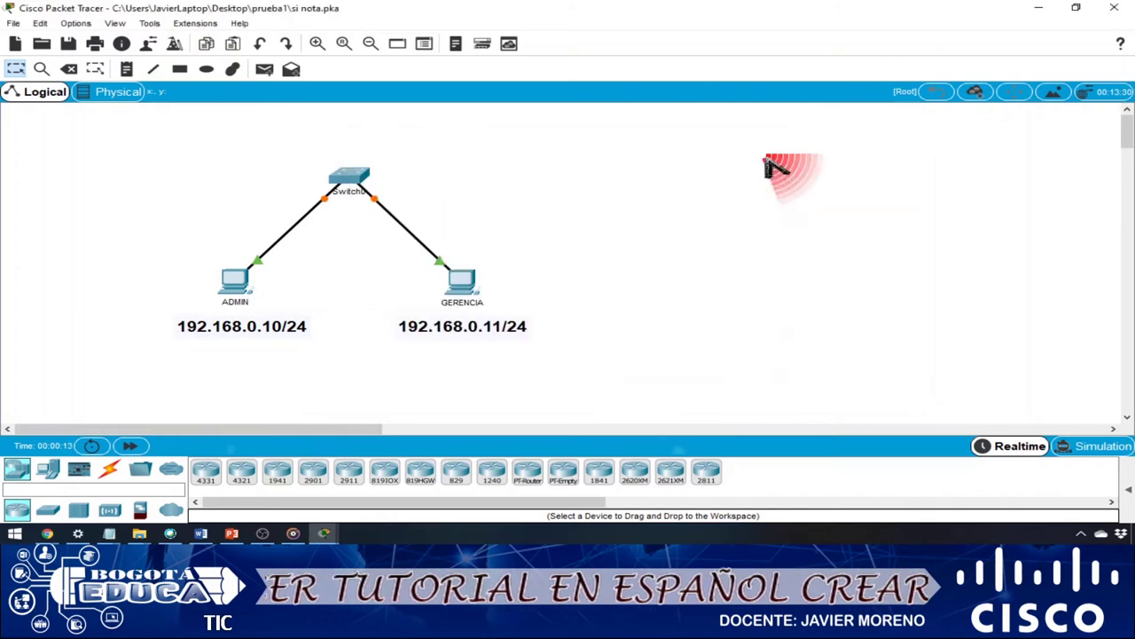
pyautogui.click(1116, 11)
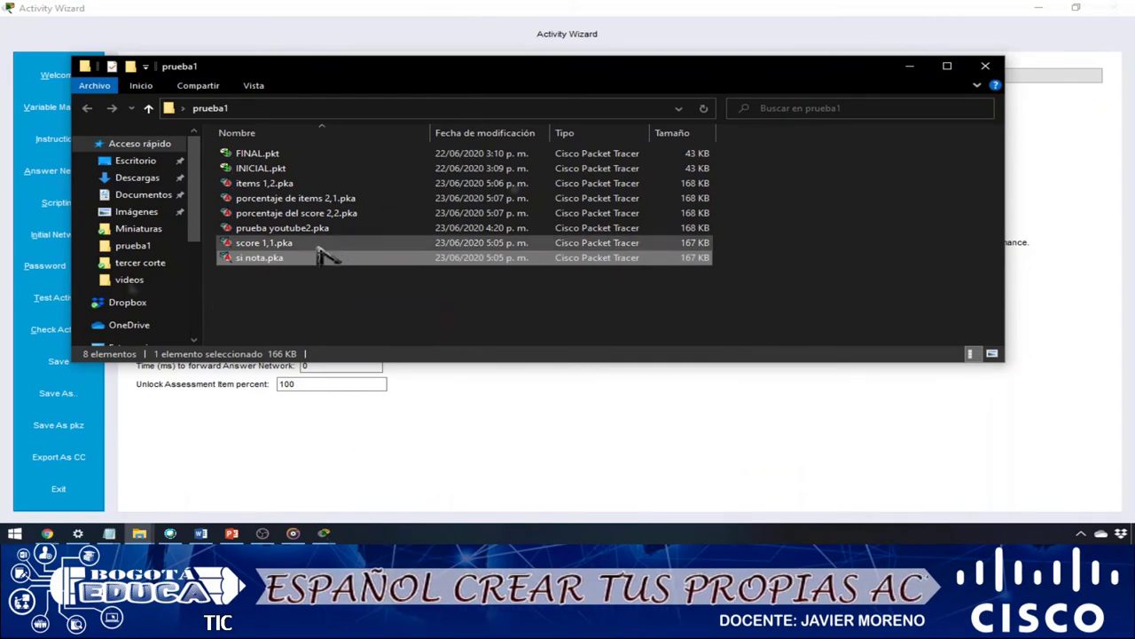
# Open "score 1,1.pka" from the prueba1 folder, check its completion indicator and move the activity window clear of the network
pyautogui.click(302, 245)
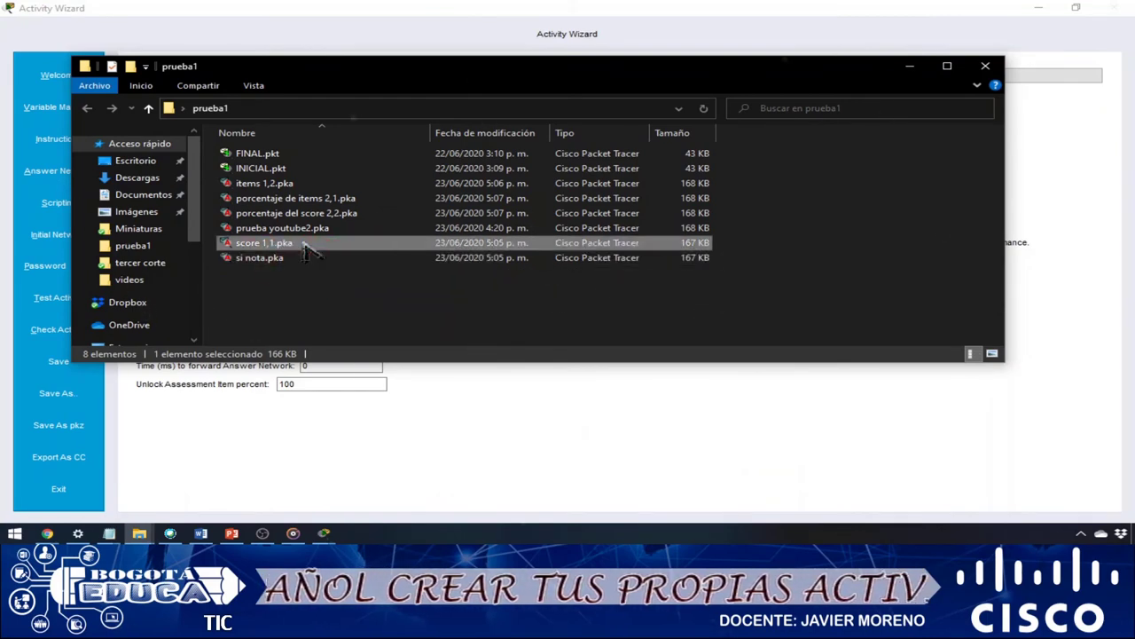
pyautogui.doubleClick(303, 245)
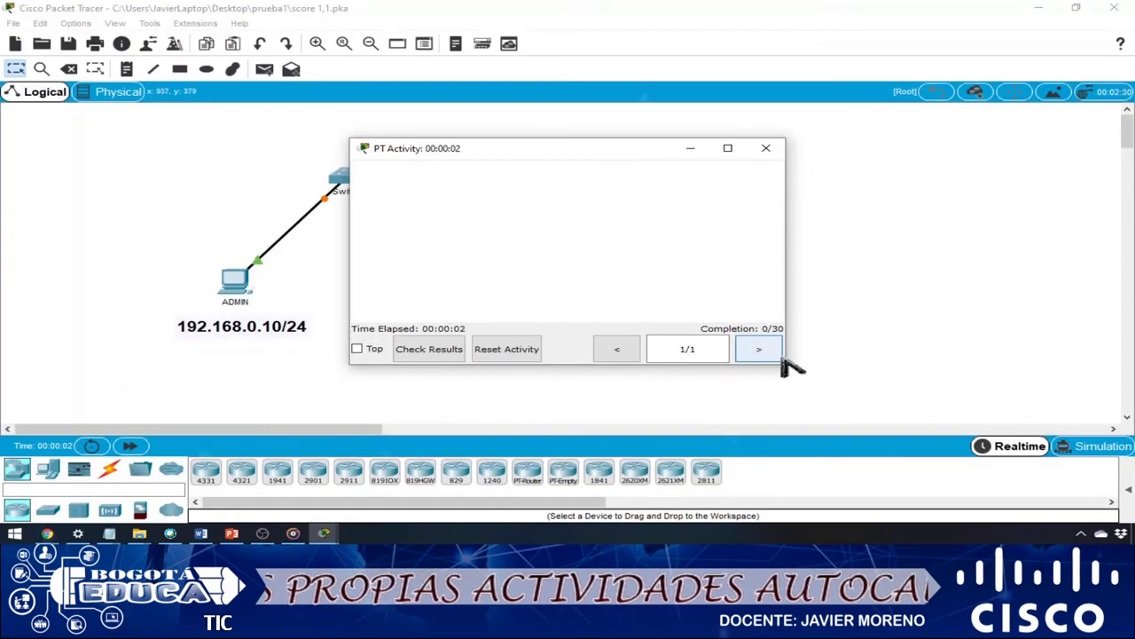
pyautogui.moveTo(698, 314)
pyautogui.mouseDown()
pyautogui.moveTo(869, 351)
pyautogui.moveTo(817, 351)
pyautogui.mouseUp()
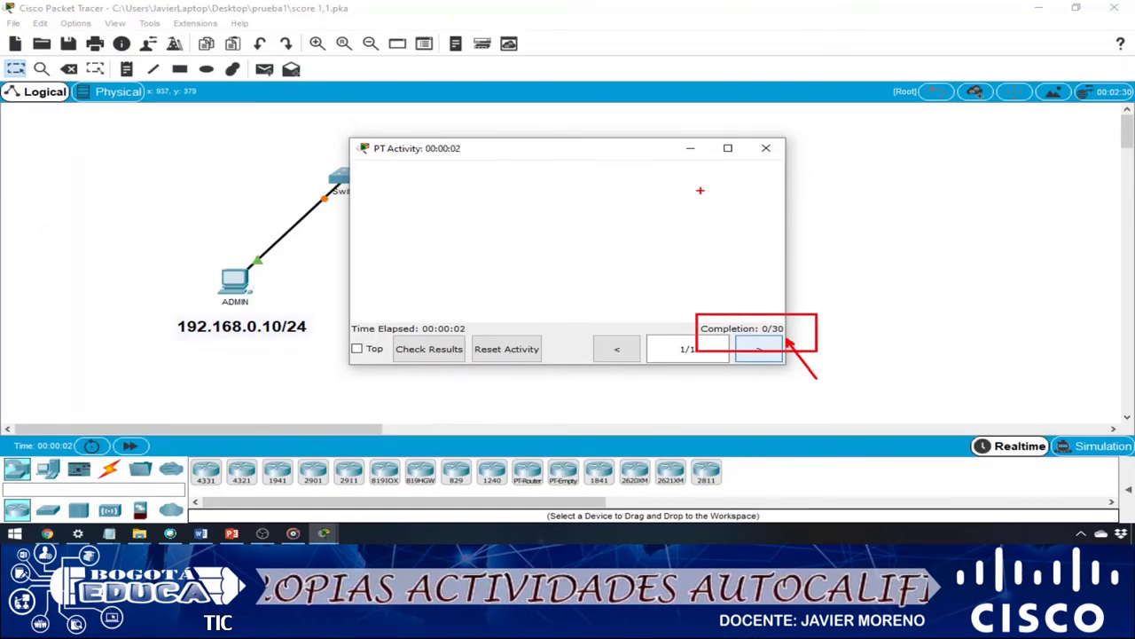
pyautogui.press('Escape')
pyautogui.moveTo(558, 152); pyautogui.dragTo(758, 145)
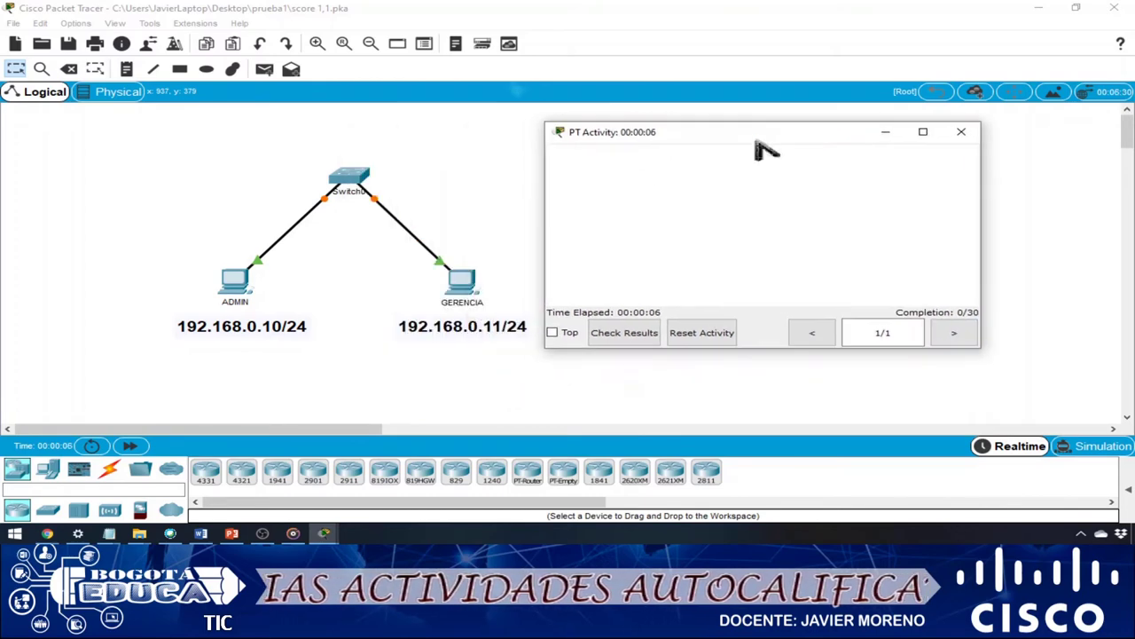
# Set the default gateway of the ADMIN PC to 192.168.0.1 in its IP configuration
pyautogui.click(238, 282)
pyautogui.click(424, 96)
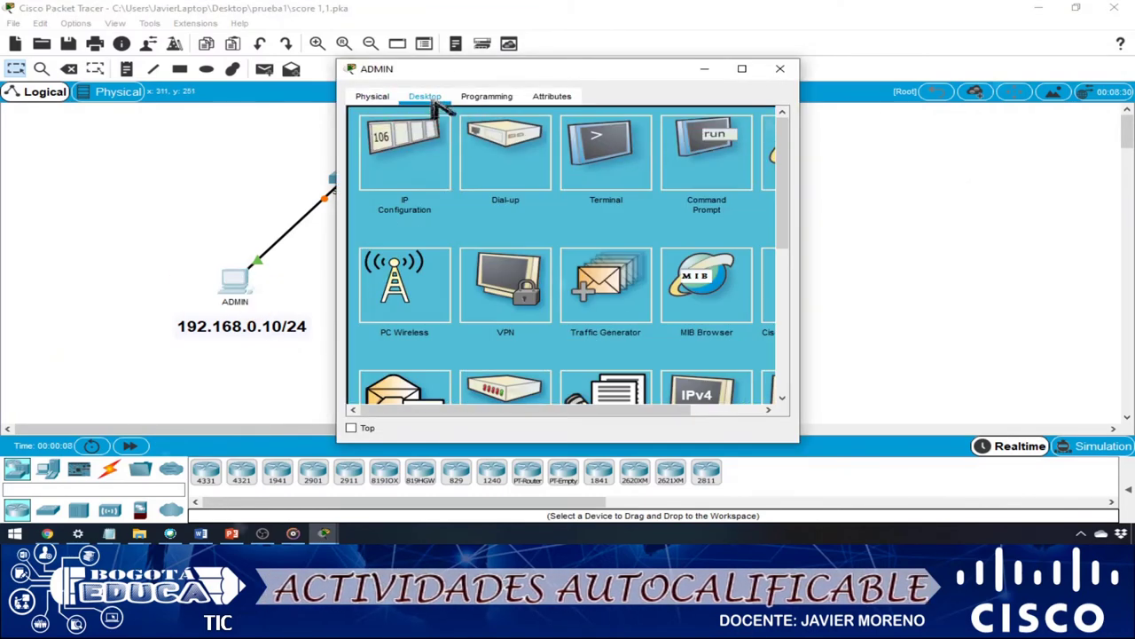
pyautogui.click(430, 175)
pyautogui.tripleClick(524, 233)
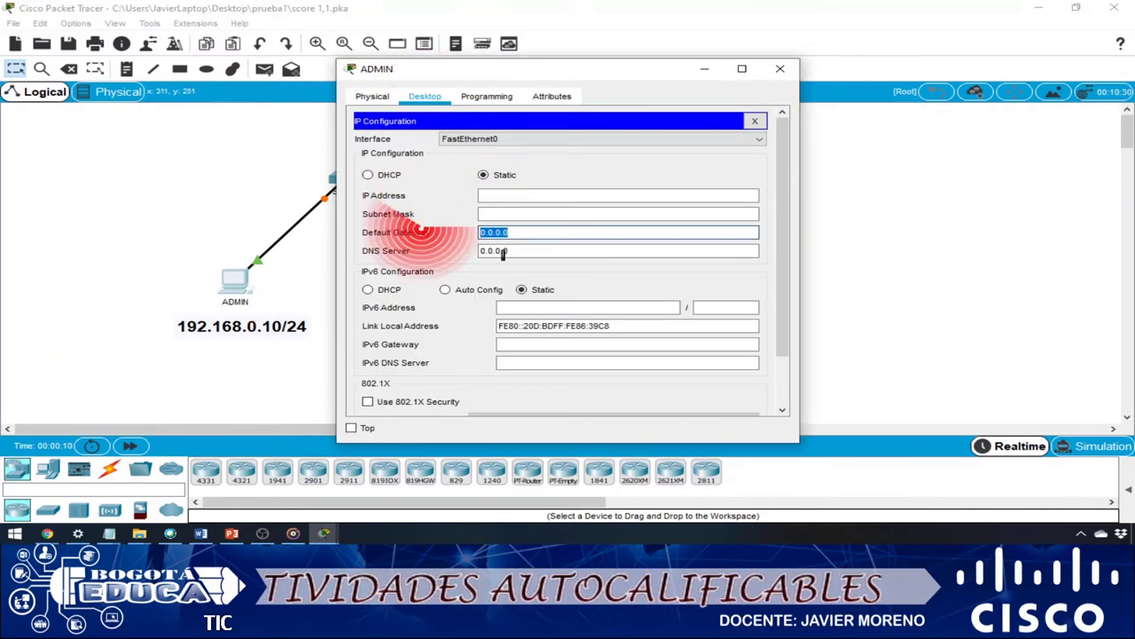
pyautogui.write('porcentaje de items 2,1.pka')
pyautogui.hotkey('ctrl', 'a')
pyautogui.write('192')
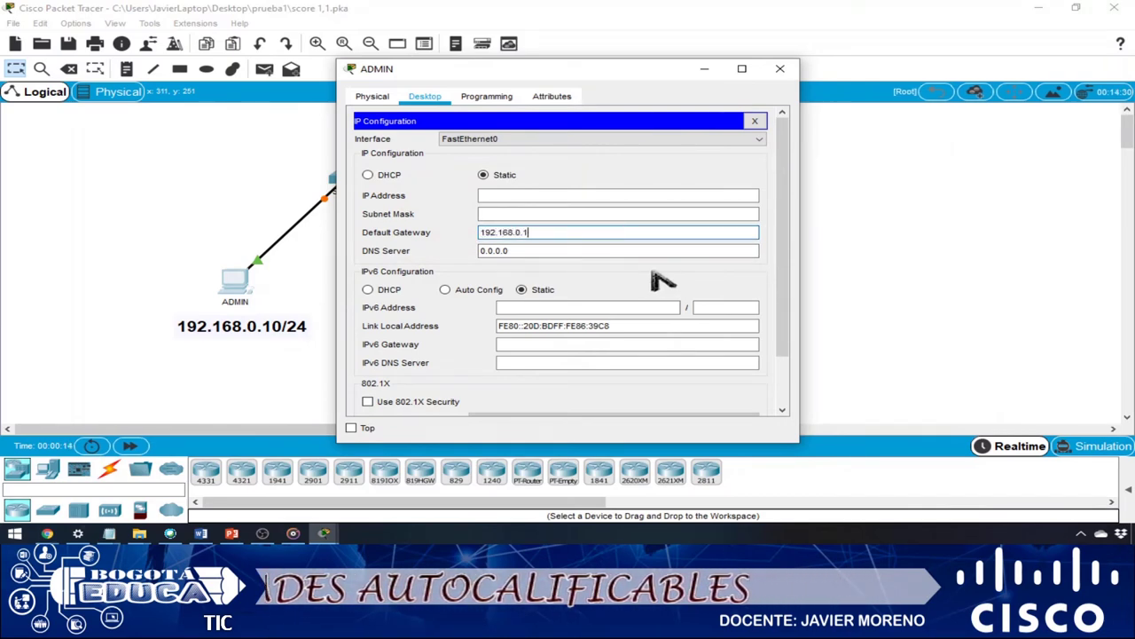
# Bring back the activity window, keep it on top clear of the network, and apply the ADMIN gateway by closing its configuration
pyautogui.hotkey('alt', 'Tab')
pyautogui.hotkey('alt', 'Tab')
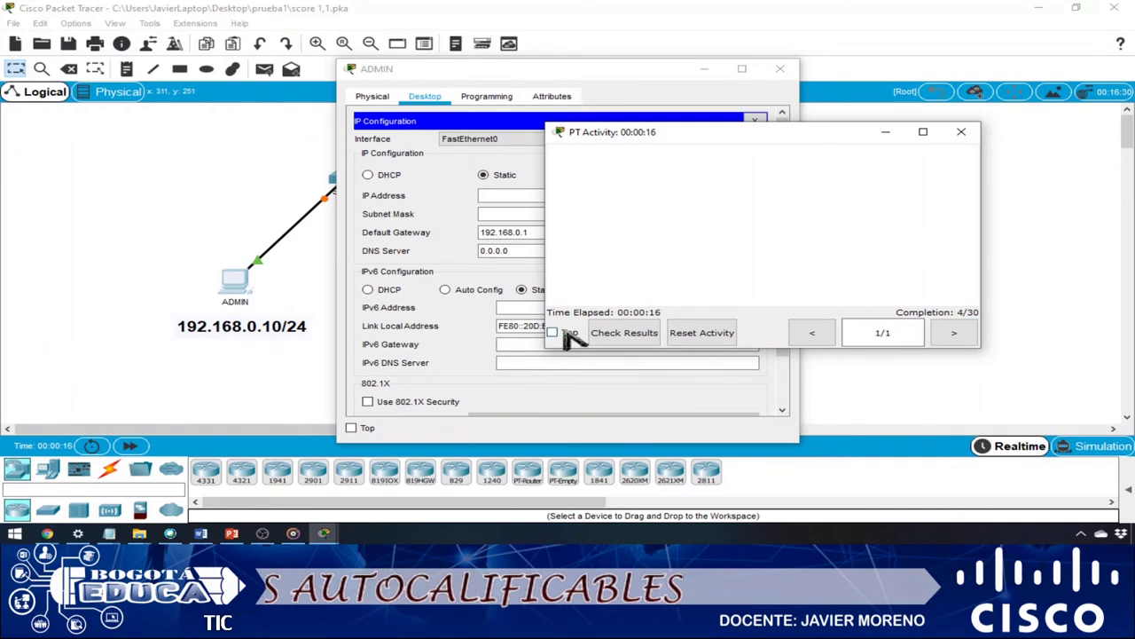
pyautogui.click(568, 336)
pyautogui.moveTo(715, 149); pyautogui.dragTo(867, 148)
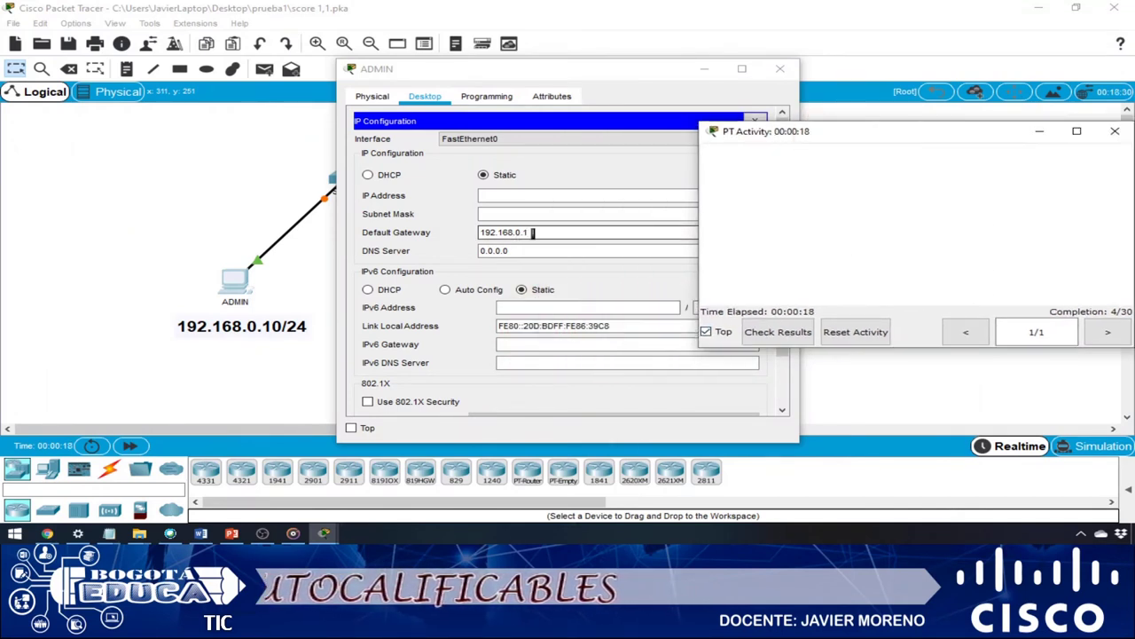
pyautogui.click(531, 232)
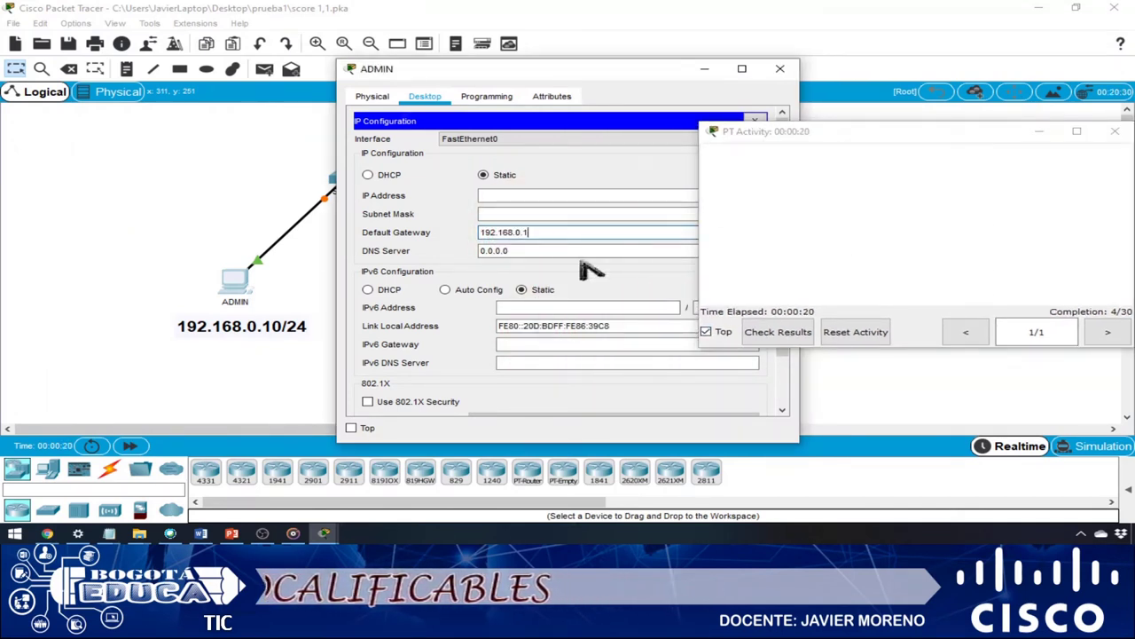
pyautogui.press('Tab')
pyautogui.click(781, 70)
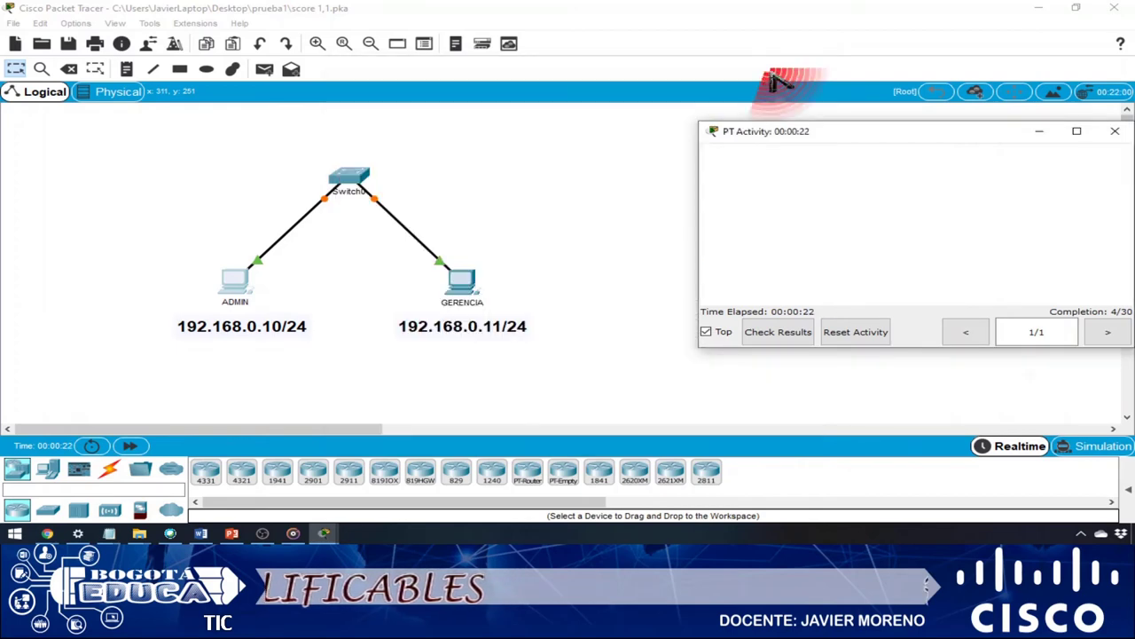
# Set the default gateway of the GERENCIA PC to 192.168.0.1 in its IP configuration
pyautogui.click(464, 282)
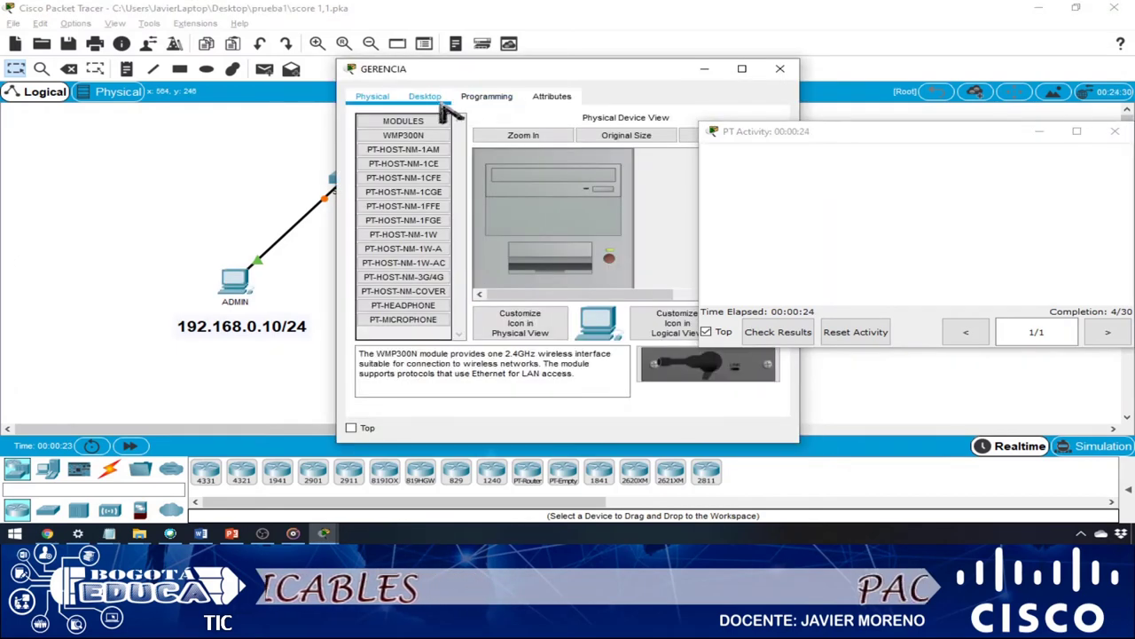
pyautogui.click(425, 98)
pyautogui.click(408, 155)
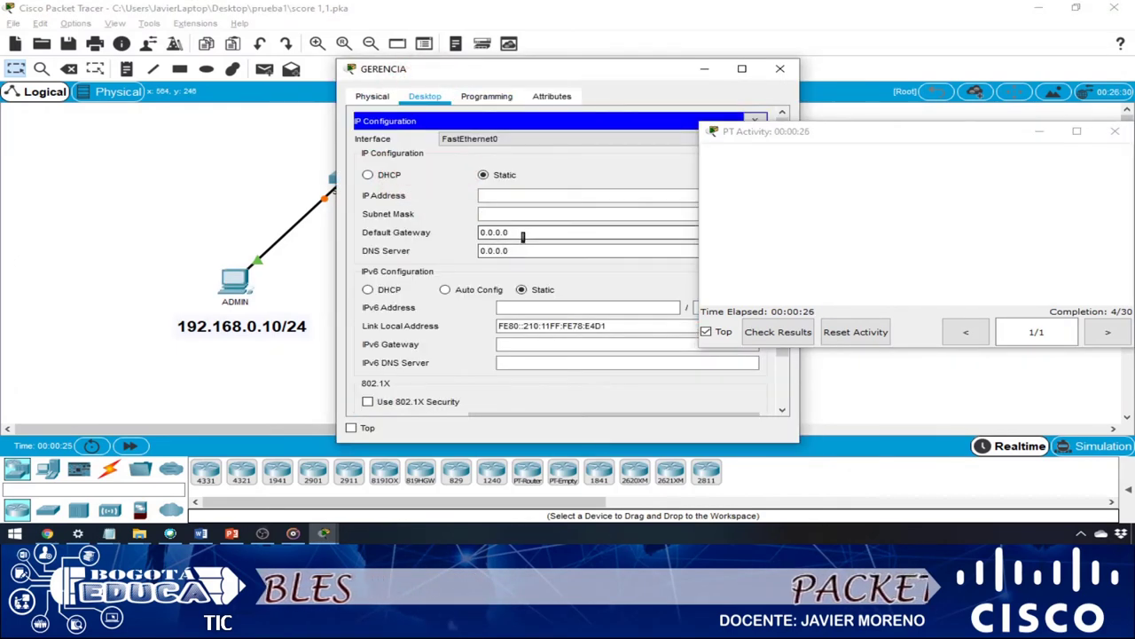
pyautogui.write('porcentaje de items 2,1.pka')
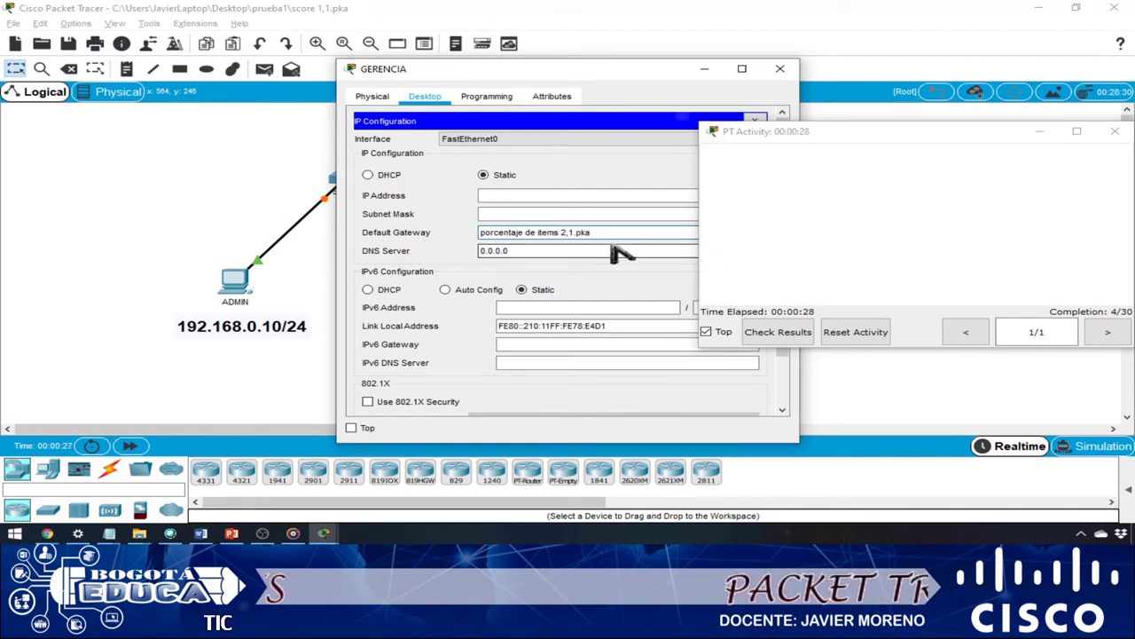
pyautogui.hotkey('ctrl', 'a')
pyautogui.write('1')
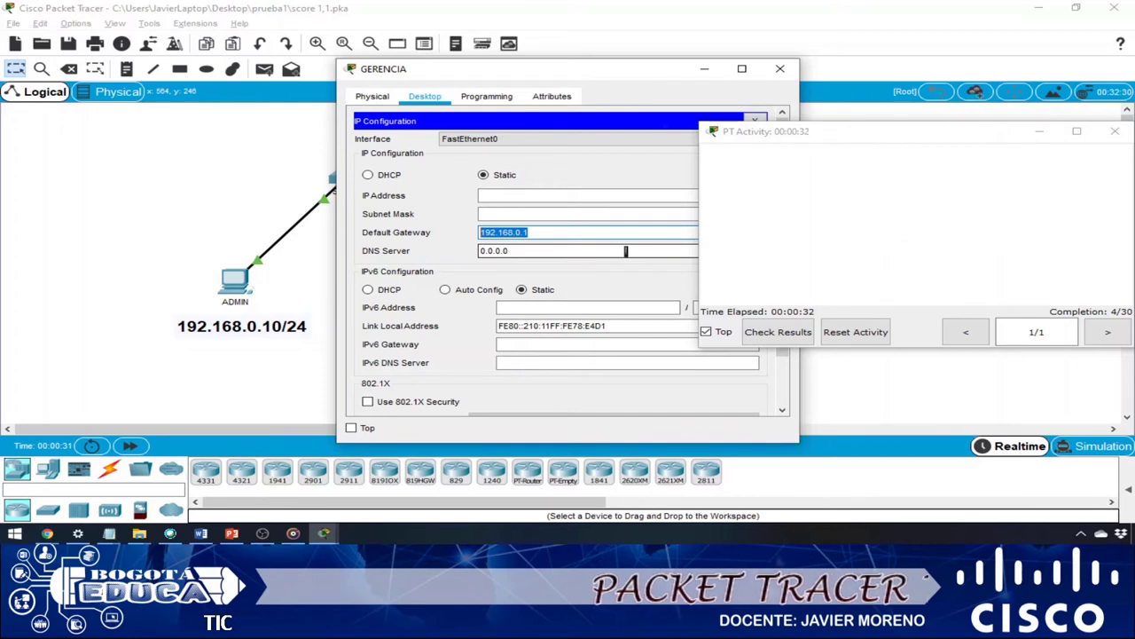
pyautogui.click(582, 252)
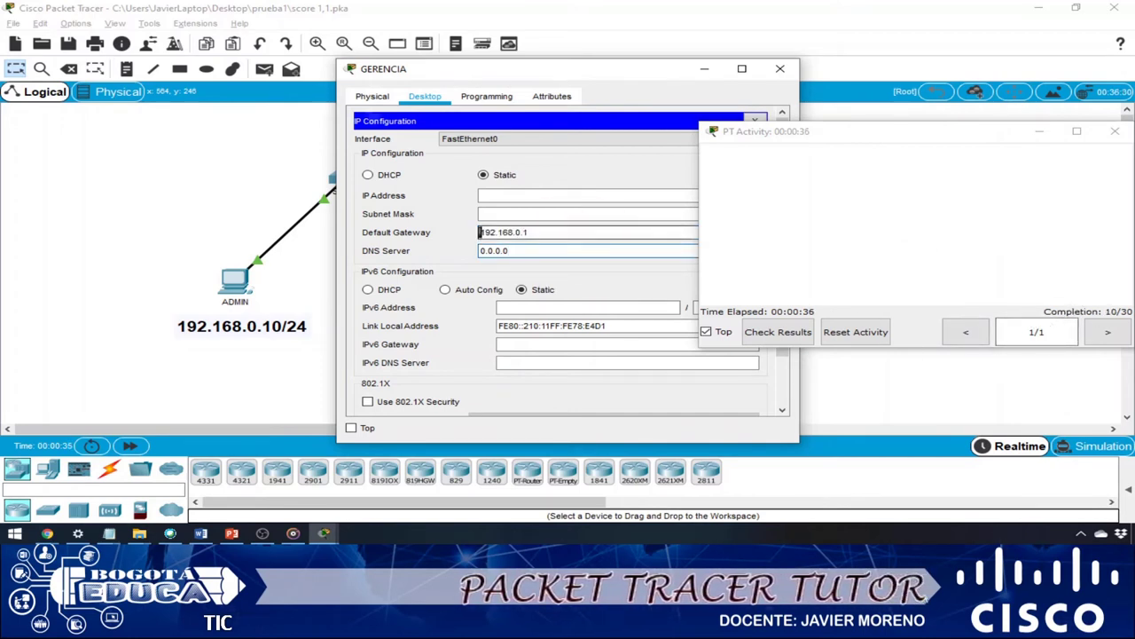
# Copy and clear the default gateway in the ADMIN PC's IP configuration to test how the completion score reacts
pyautogui.click(238, 276)
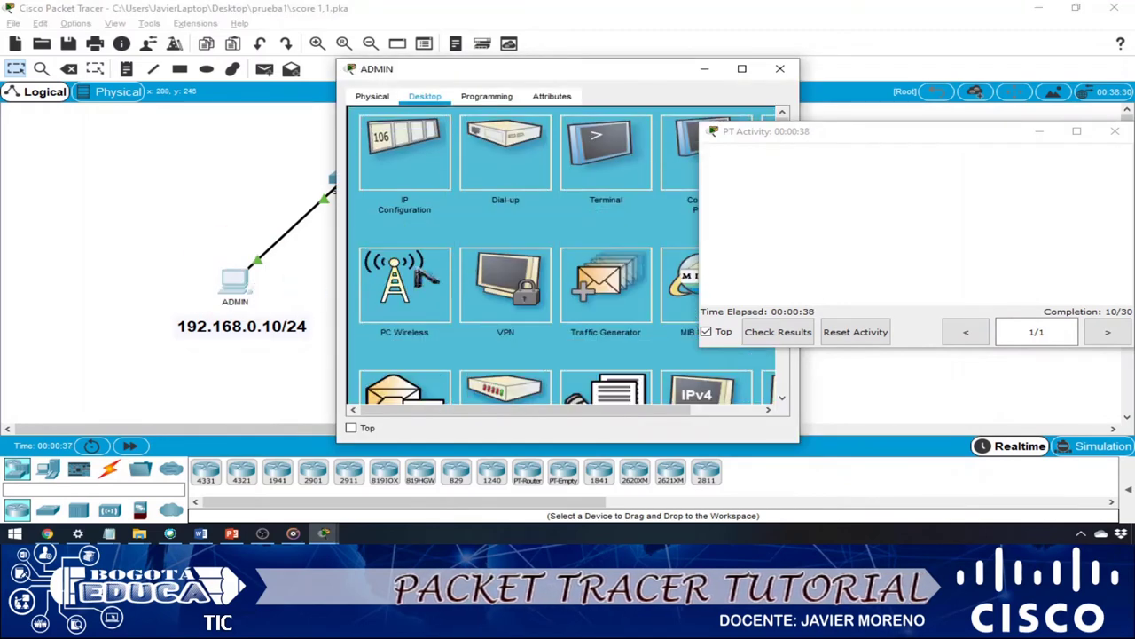
pyautogui.click(423, 183)
pyautogui.moveTo(558, 235); pyautogui.dragTo(439, 235)
pyautogui.hotkey('ctrl', 'c')
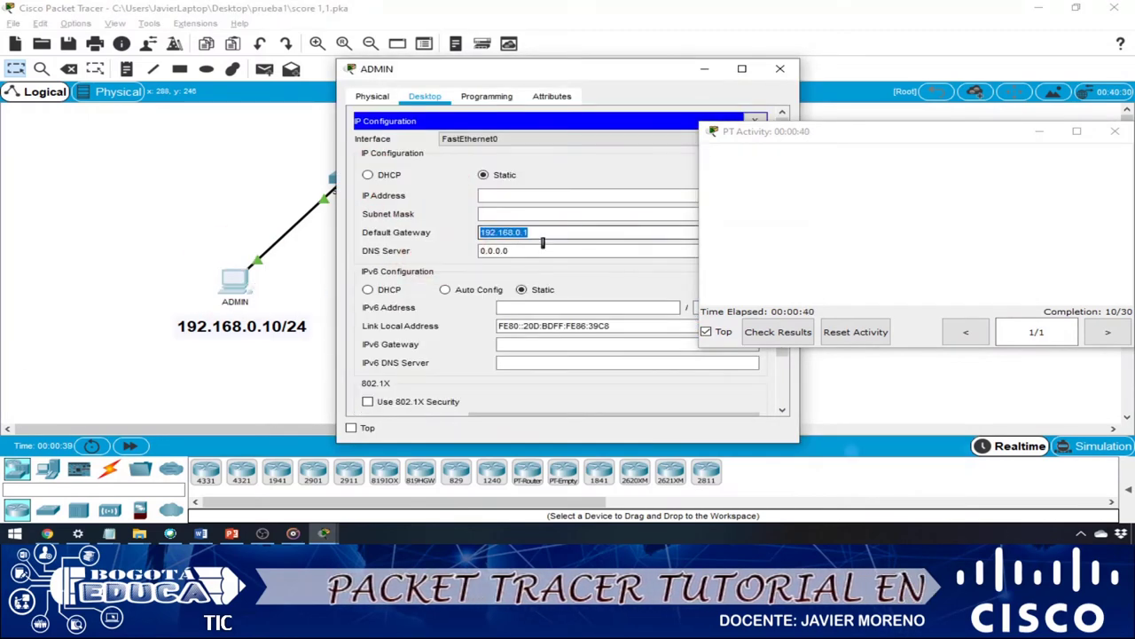
pyautogui.press('BackSpace')
pyautogui.press('Tab')
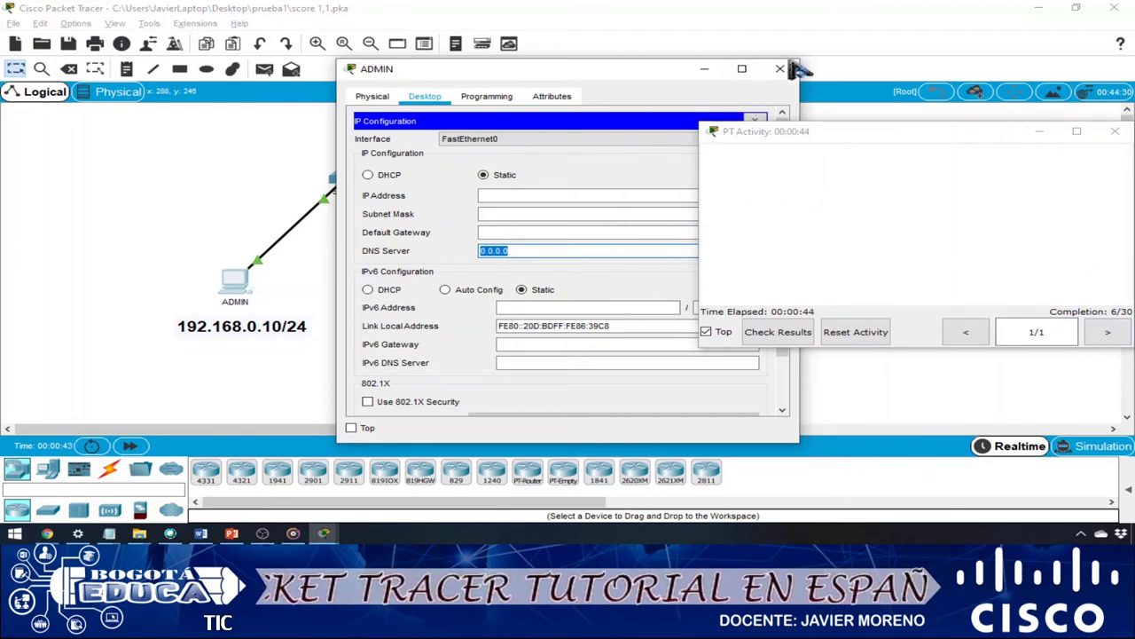
# Configure the ADMIN PC with IP address 192.168.0.10, subnet mask 255.255.255.0 and default gateway 192.168.0.1
pyautogui.click(502, 197)
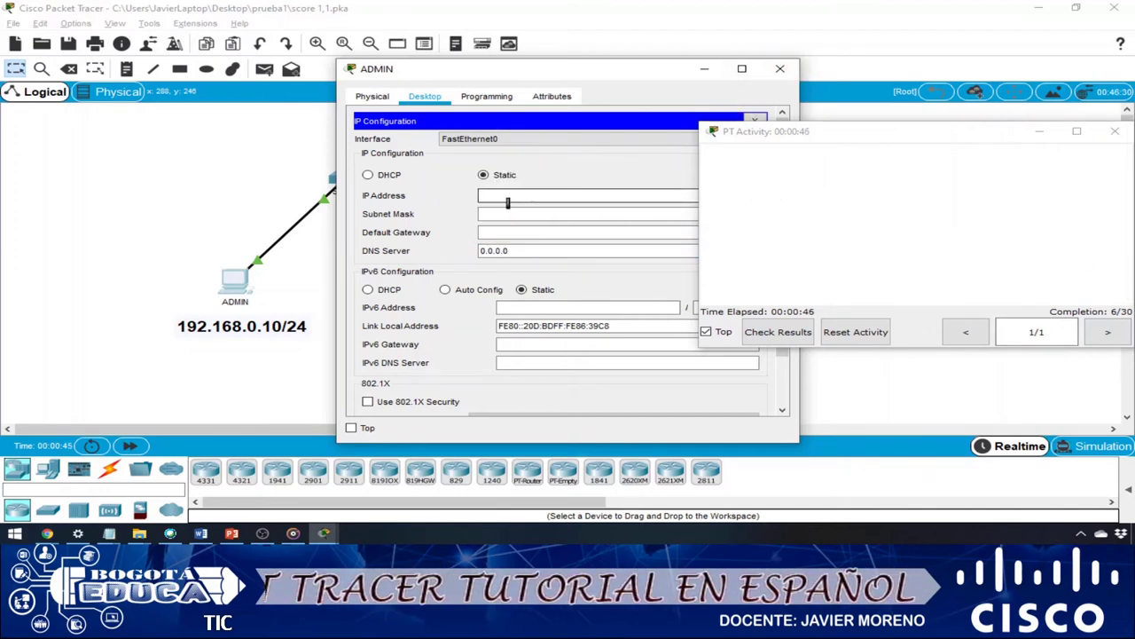
pyautogui.write('192.168.0.10')
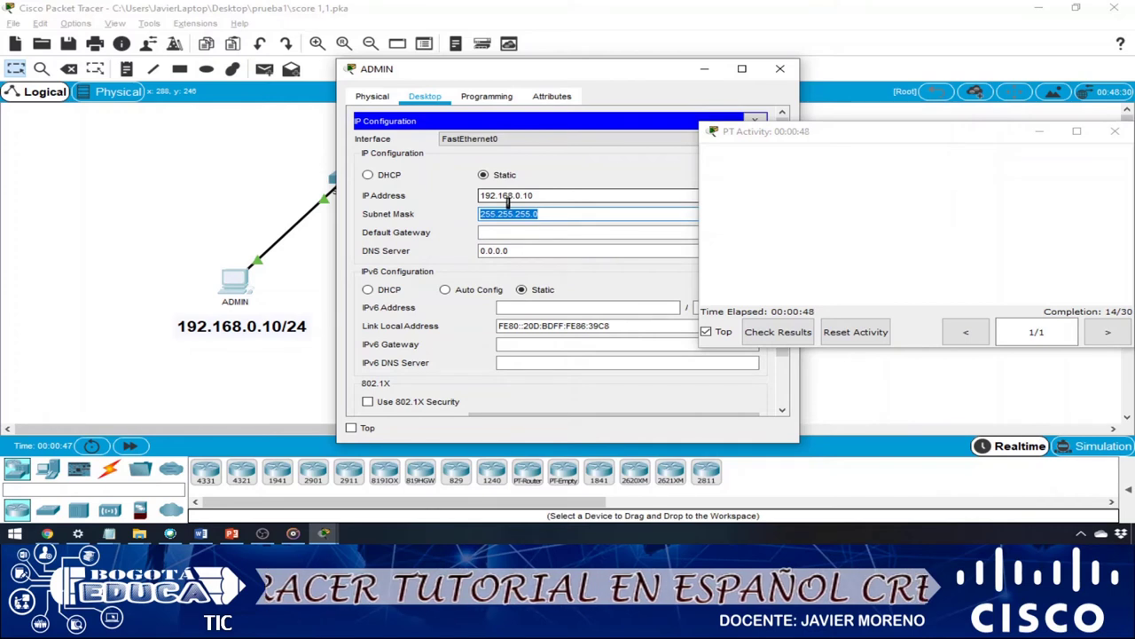
pyautogui.press('Tab')
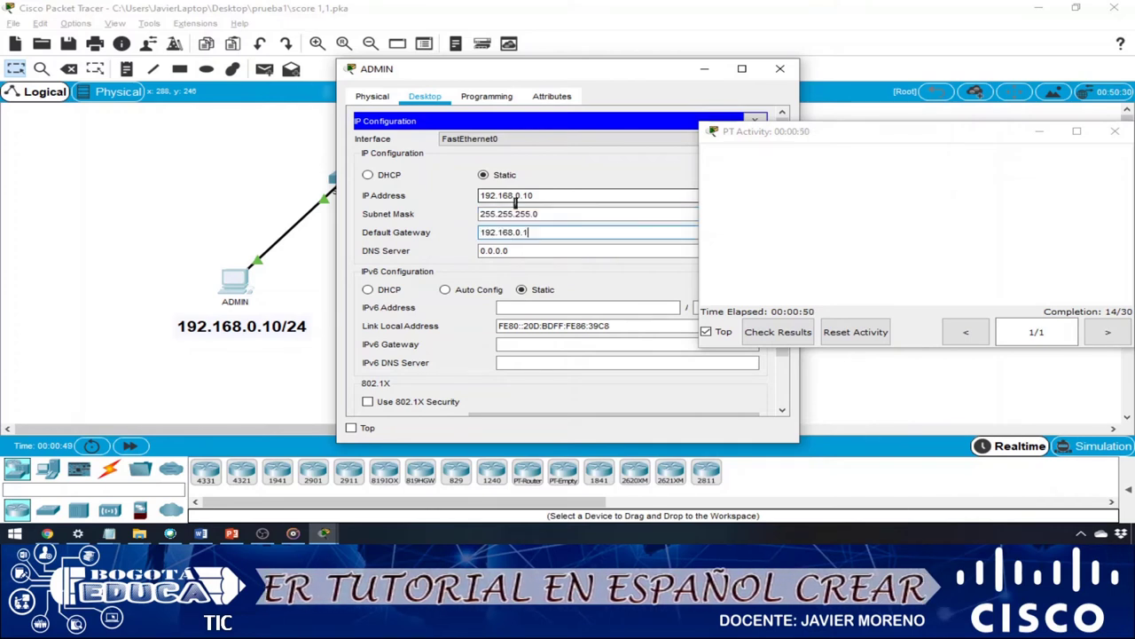
pyautogui.click(780, 68)
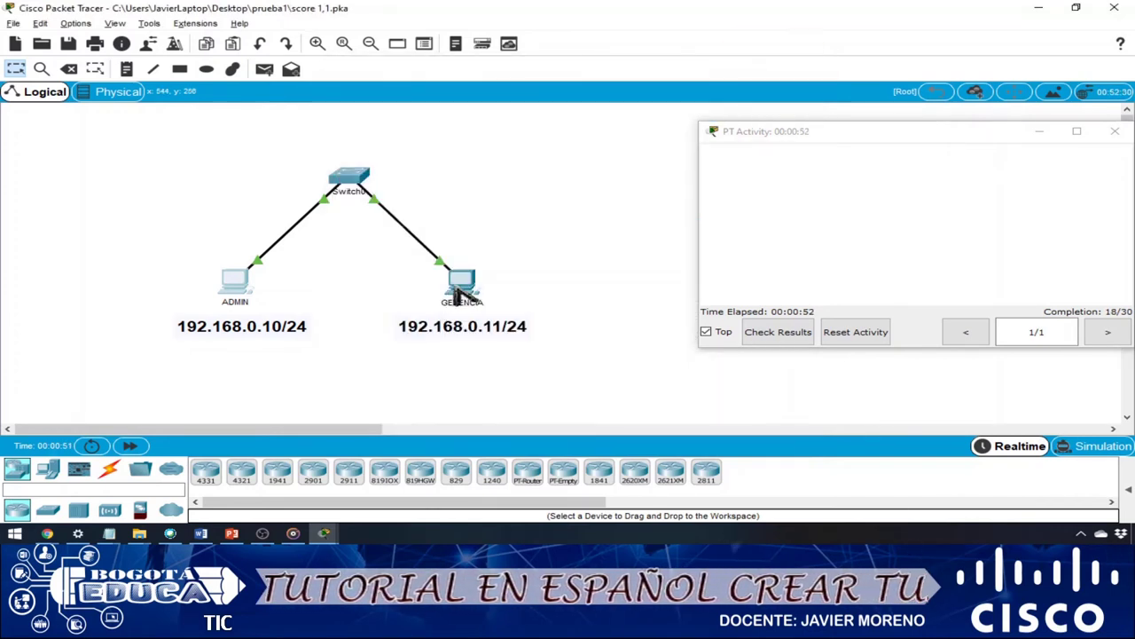
# Set the GERENCIA PC's IP address to 192.168.0.11 with subnet mask 255.255.255.0 and close its configuration
pyautogui.click(462, 288)
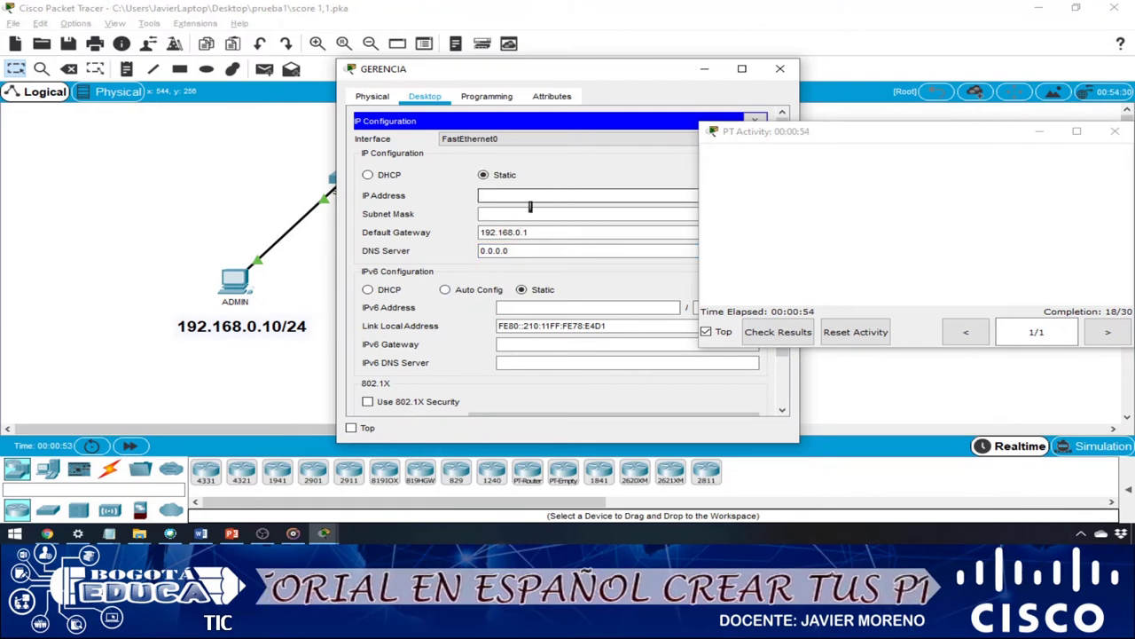
pyautogui.hotkey('ctrl', 'v')
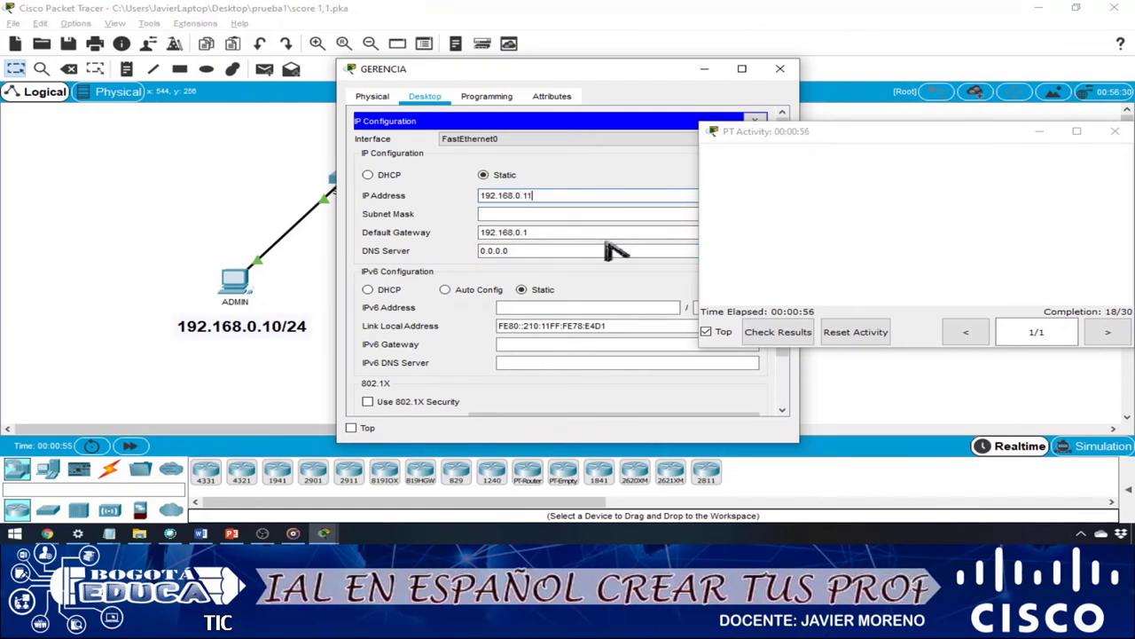
pyautogui.press('Tab')
pyautogui.press('Tab')
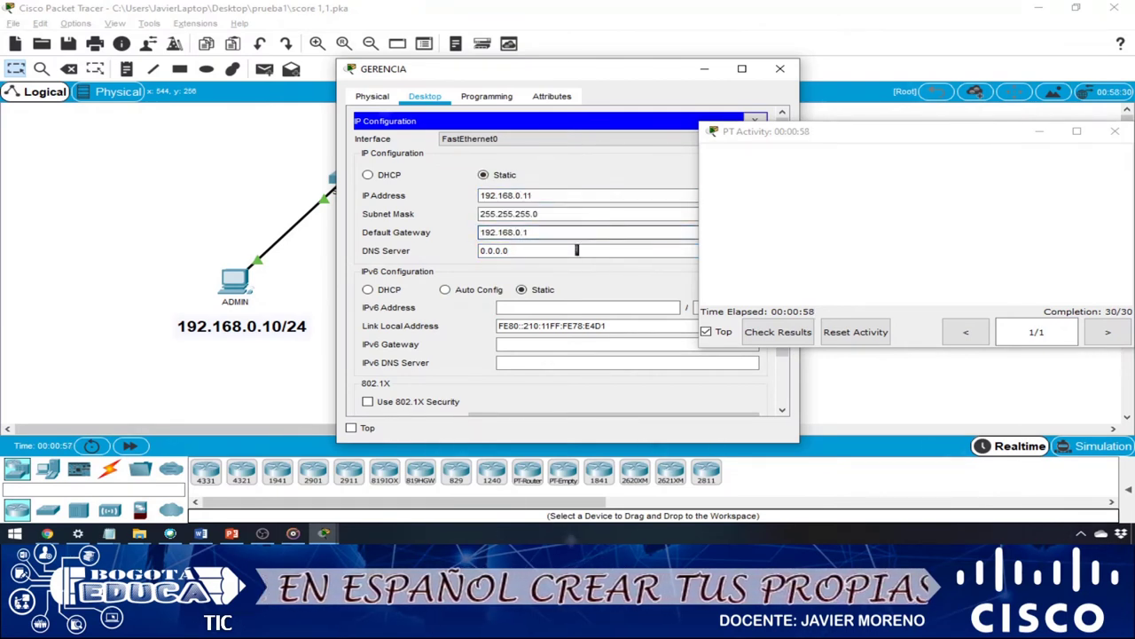
pyautogui.click(576, 250)
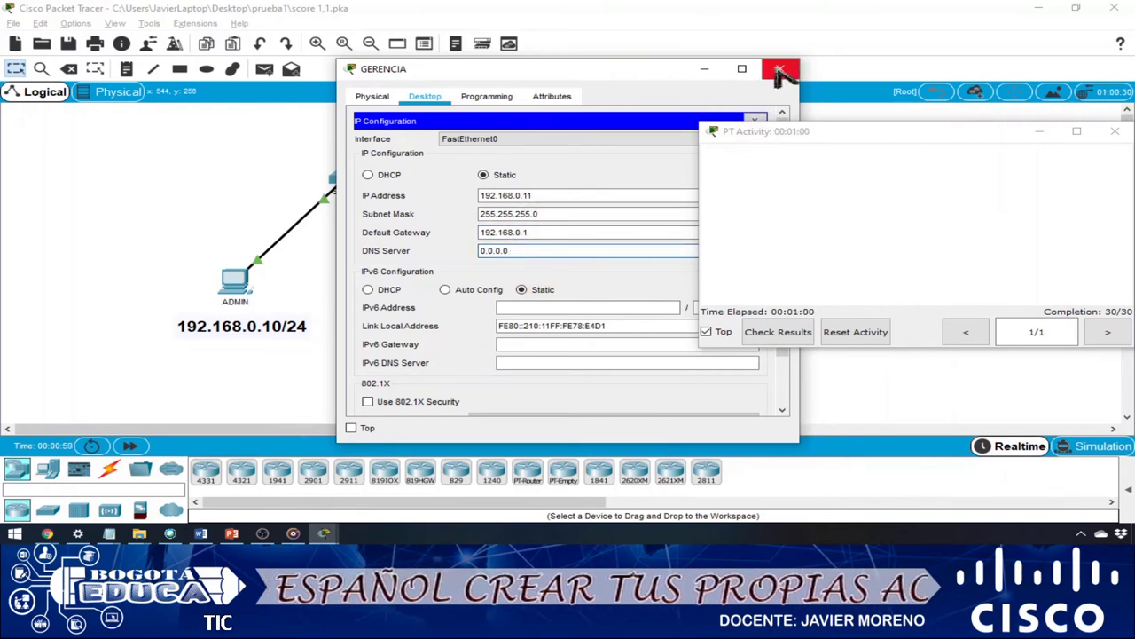
pyautogui.click(779, 70)
# Check the completion score in the activity window, then close "score 1,1.pka"
pyautogui.moveTo(844, 131); pyautogui.dragTo(531, 152)
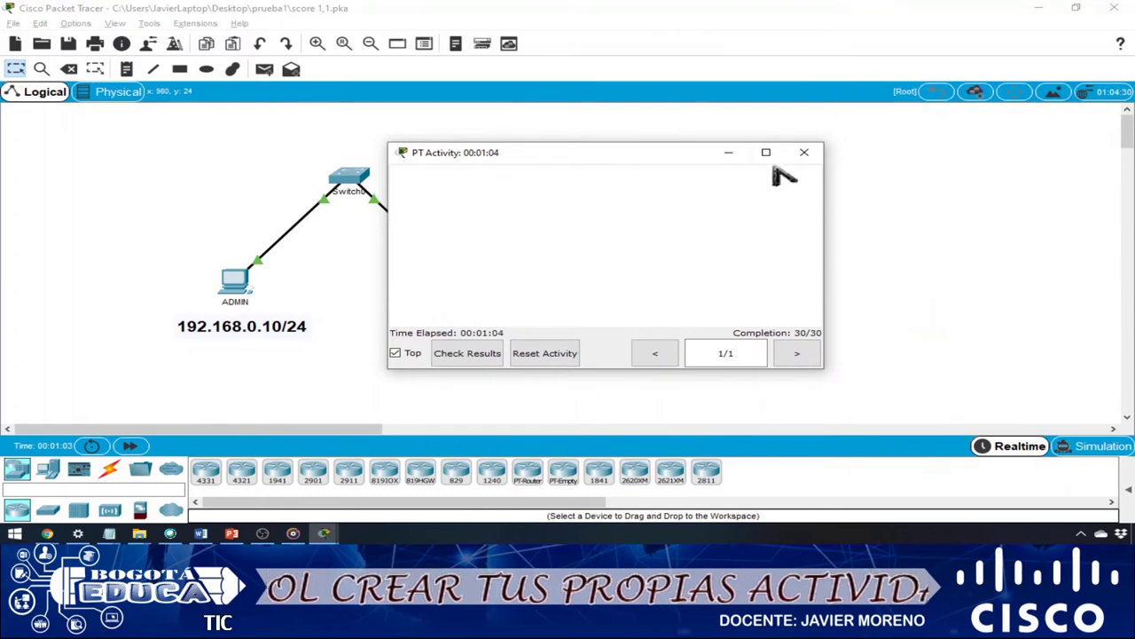
pyautogui.click(803, 156)
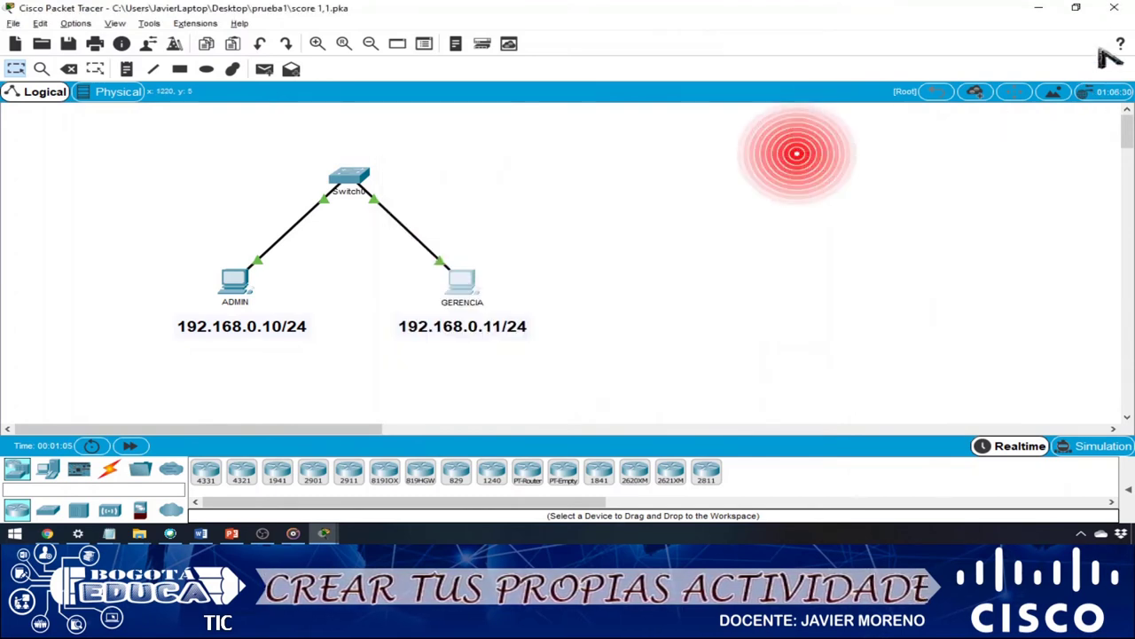
pyautogui.click(1114, 7)
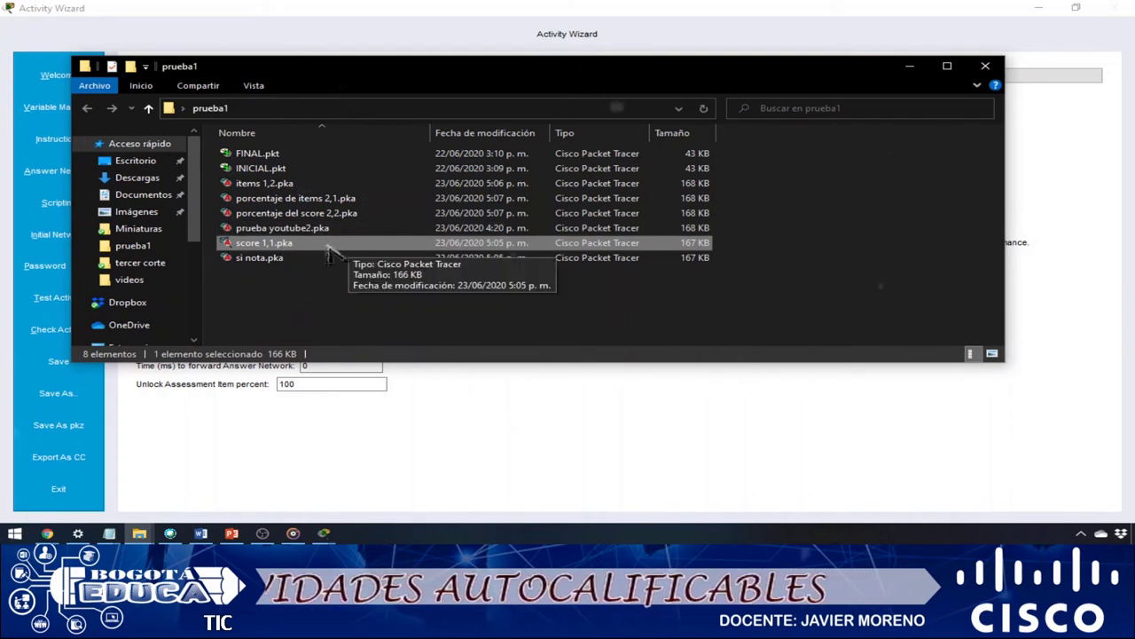
# Open "items 1,2.pka" from the prueba1 folder and keep its activity window on top, clear of the network
pyautogui.click(282, 183)
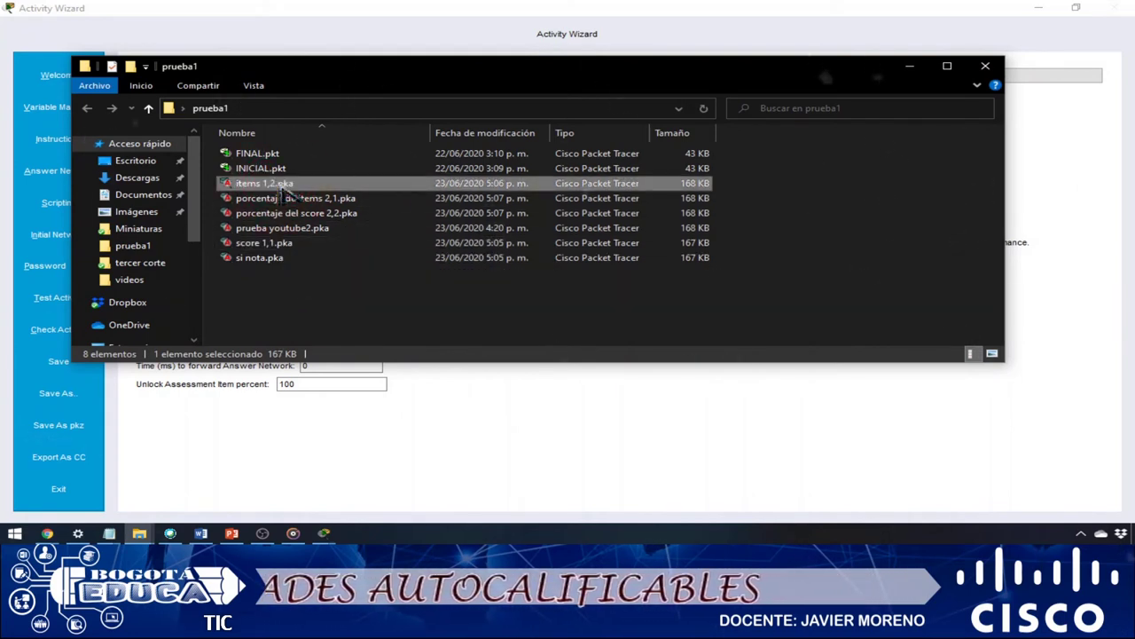
pyautogui.doubleClick(304, 186)
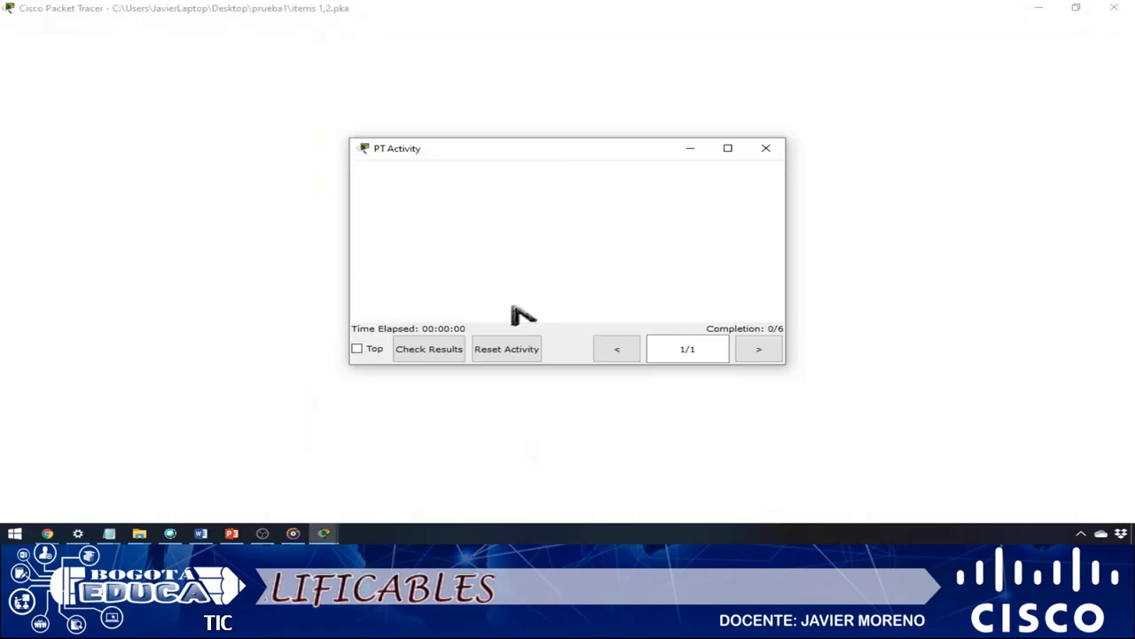
pyautogui.moveTo(667, 142); pyautogui.dragTo(818, 105)
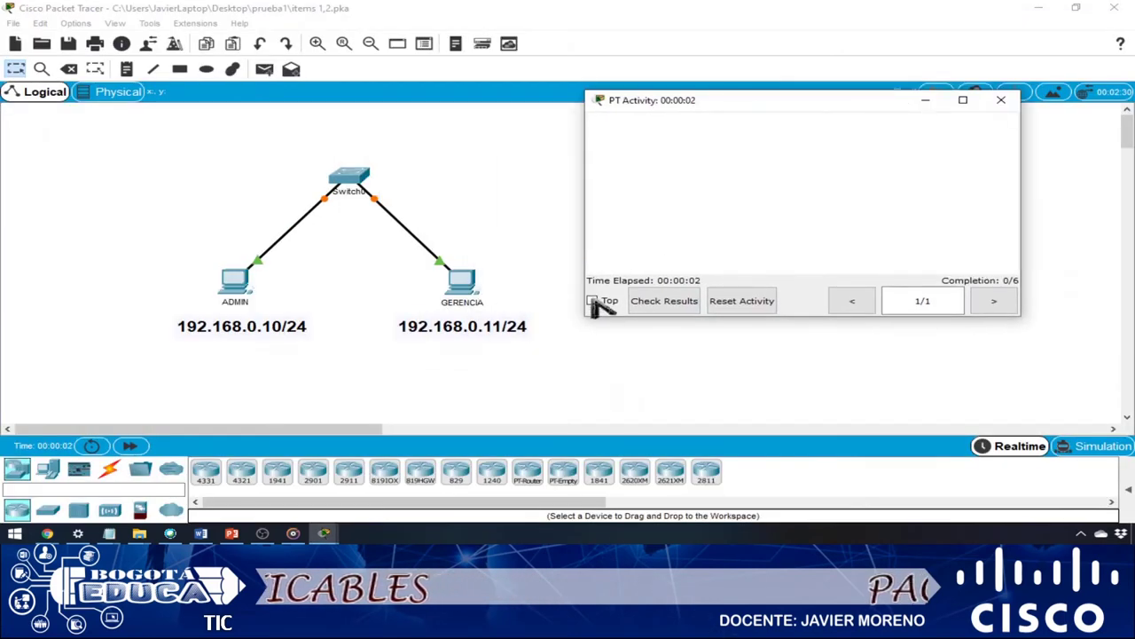
pyautogui.click(592, 300)
# Set the ADMIN PC's default gateway to 192.168.0.1 in the items version and close its configuration
pyautogui.click(248, 279)
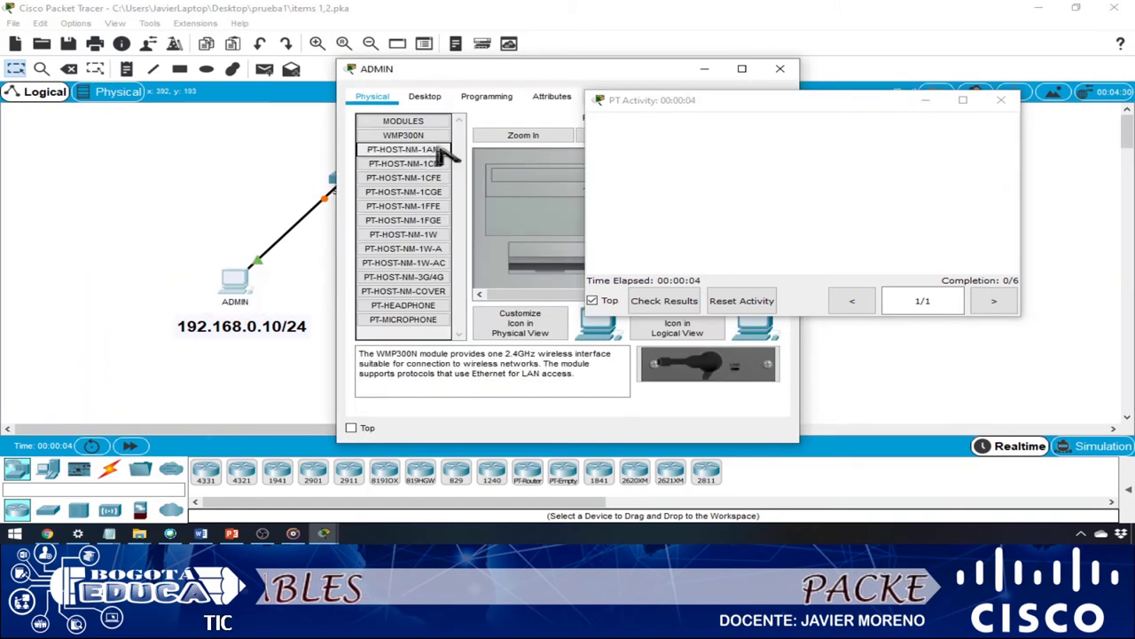
pyautogui.click(436, 98)
pyautogui.click(439, 158)
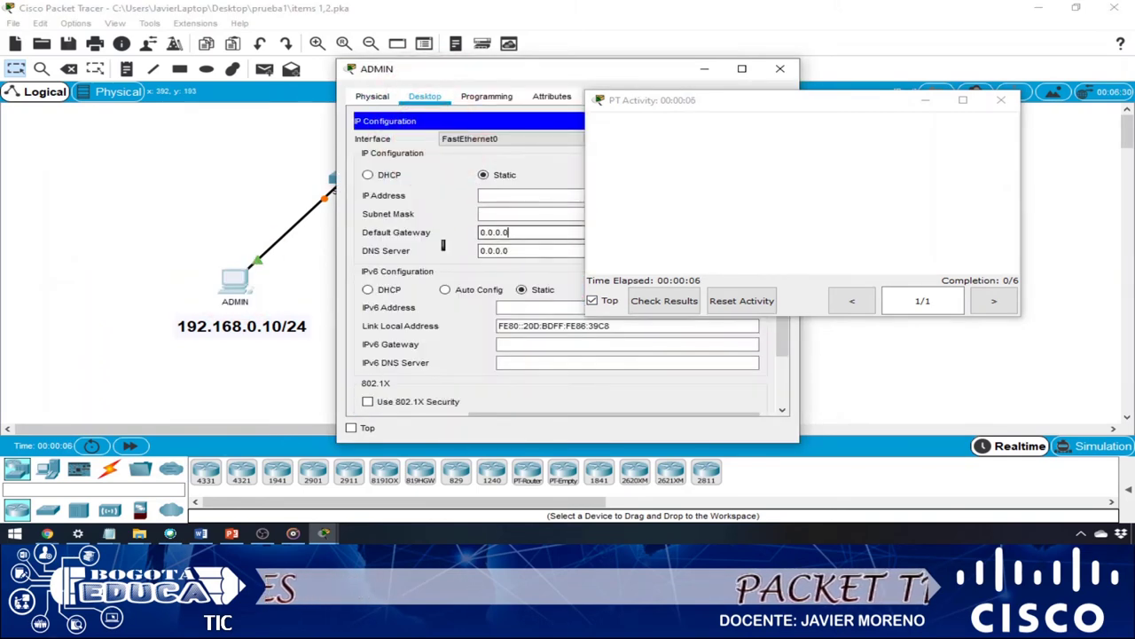
pyautogui.click(524, 235)
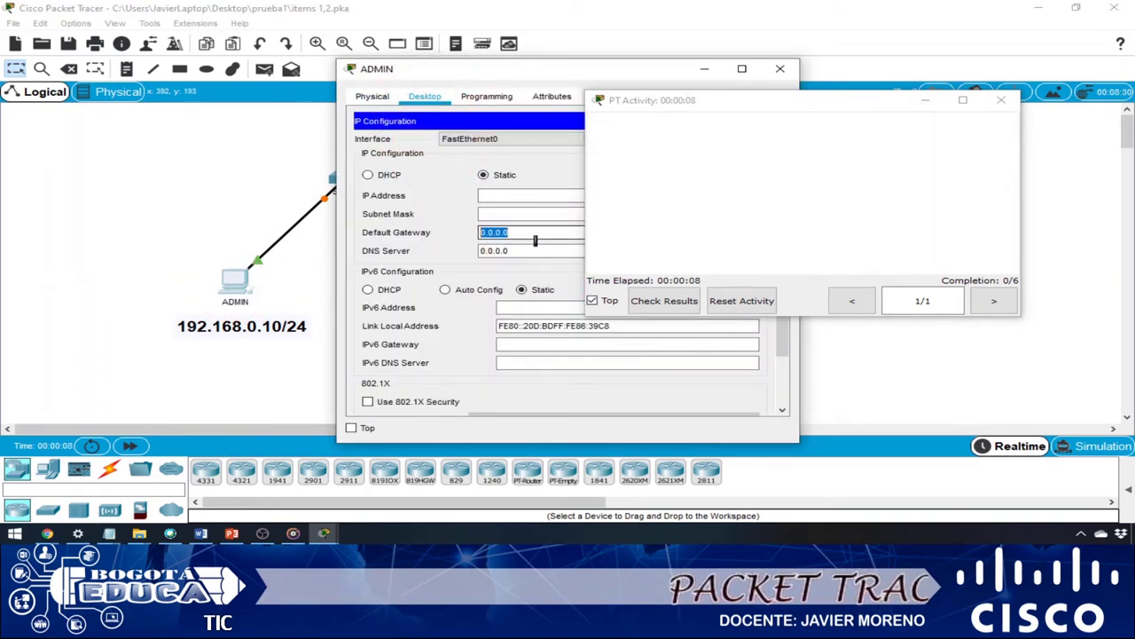
pyautogui.click(780, 68)
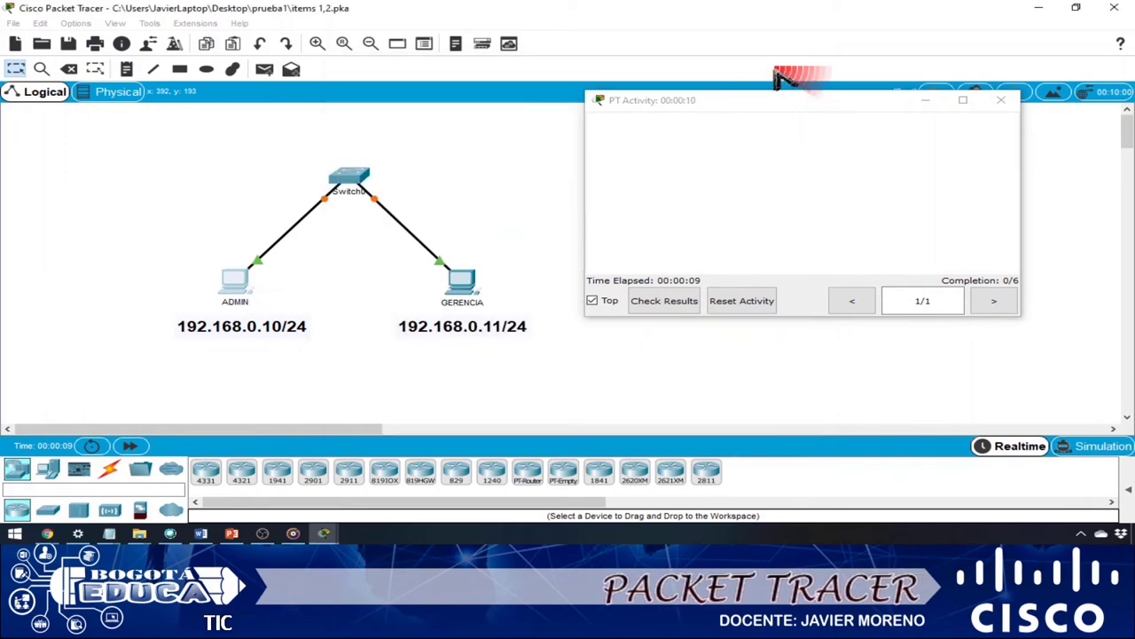
# Configure the GERENCIA PC with default gateway 192.168.0.1, IP address 192.168.0.11 and subnet mask 255.255.255.0
pyautogui.click(462, 282)
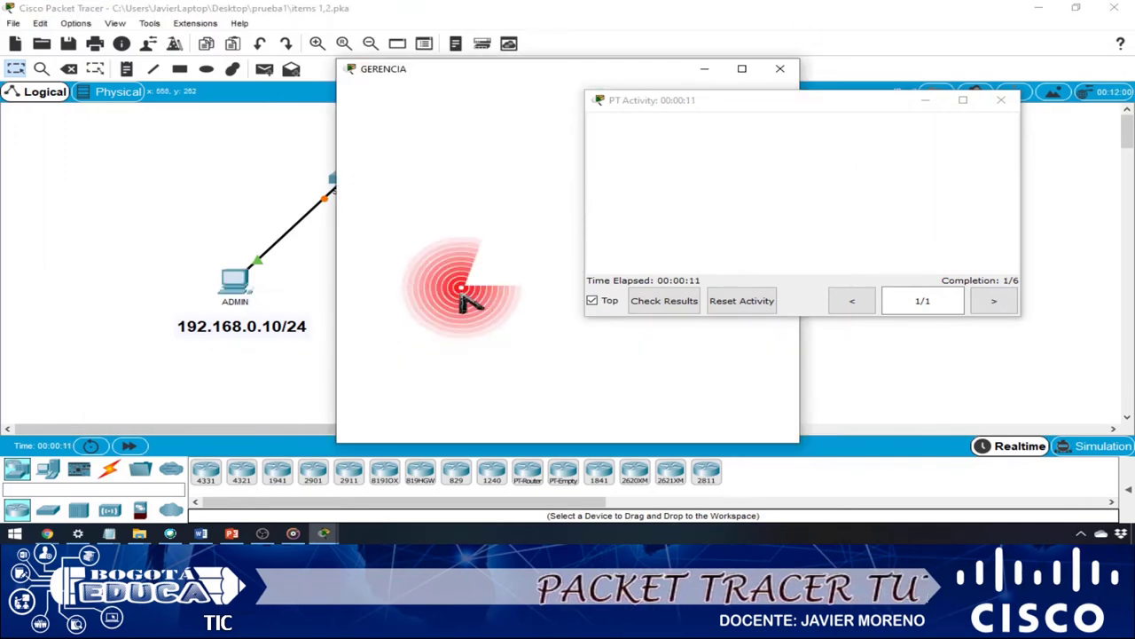
pyautogui.click(433, 98)
pyautogui.click(422, 146)
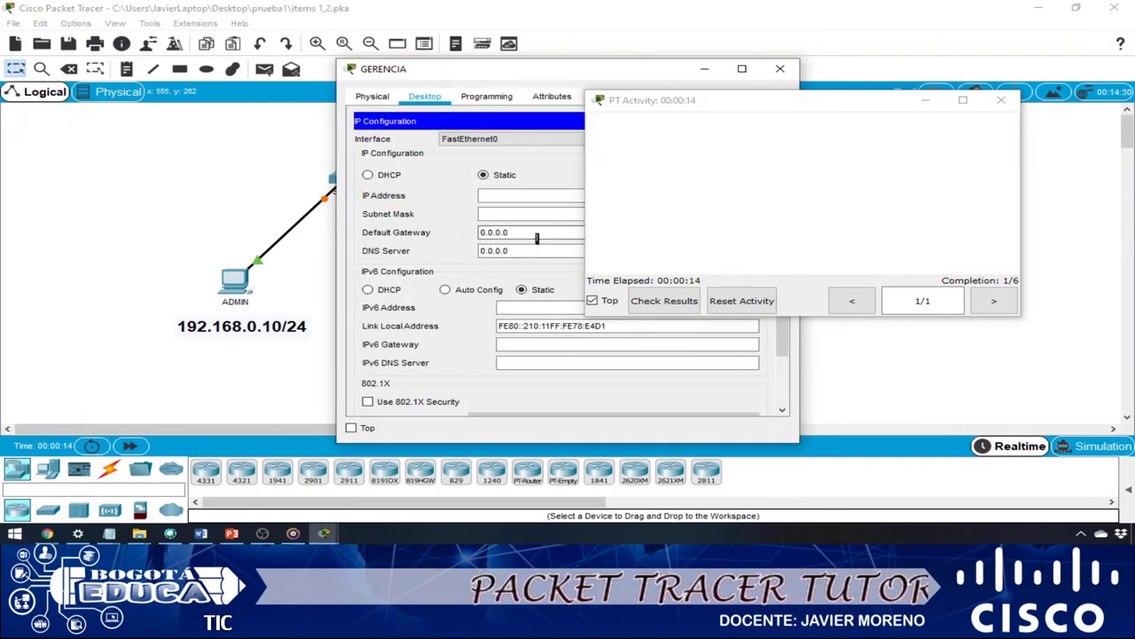
pyautogui.write('192.168.0.1')
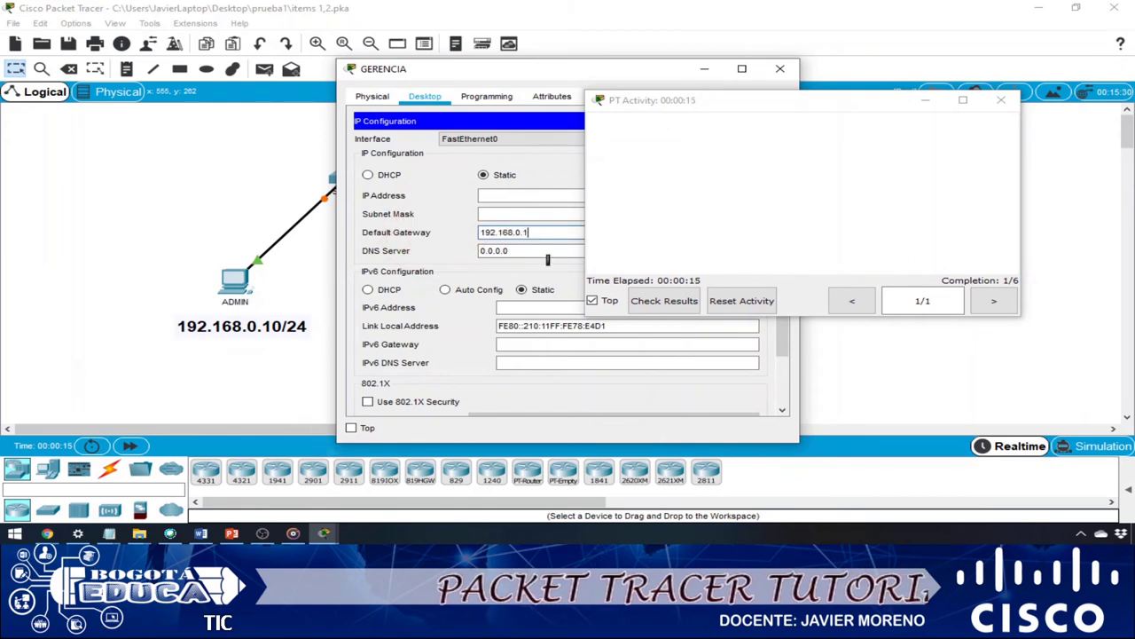
pyautogui.click(520, 195)
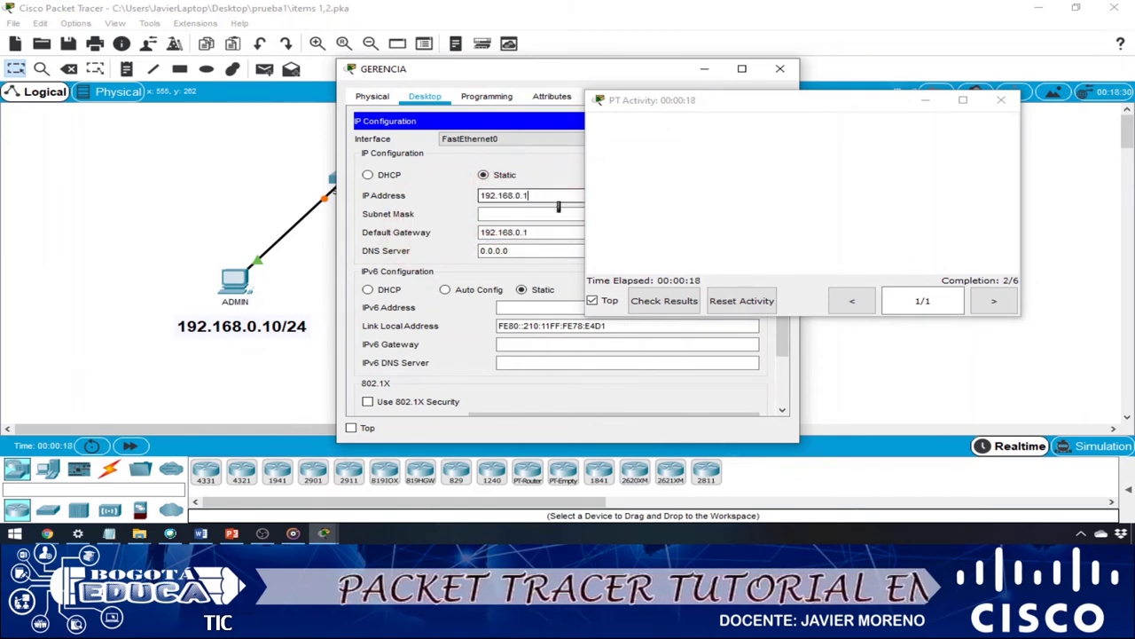
pyautogui.write('192.168.0.11')
pyautogui.click(555, 218)
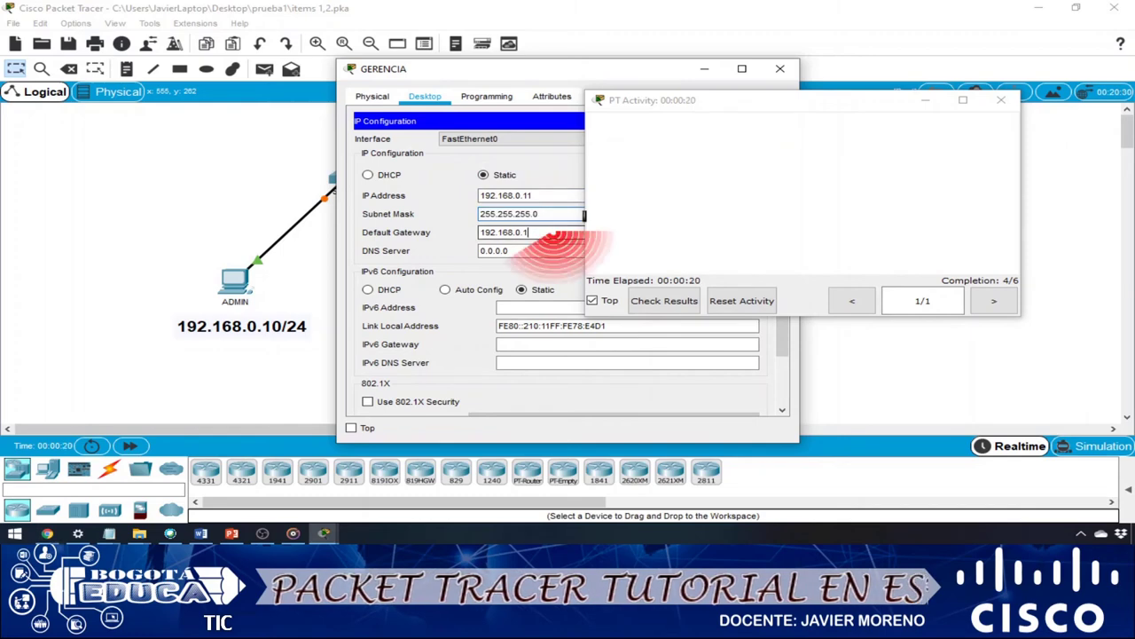
# Set the ADMIN PC's IP address to 192.168.0.10 with subnet mask 255.255.255.0, leaving both PCs' configuration windows closed
pyautogui.click(780, 69)
pyautogui.click(235, 281)
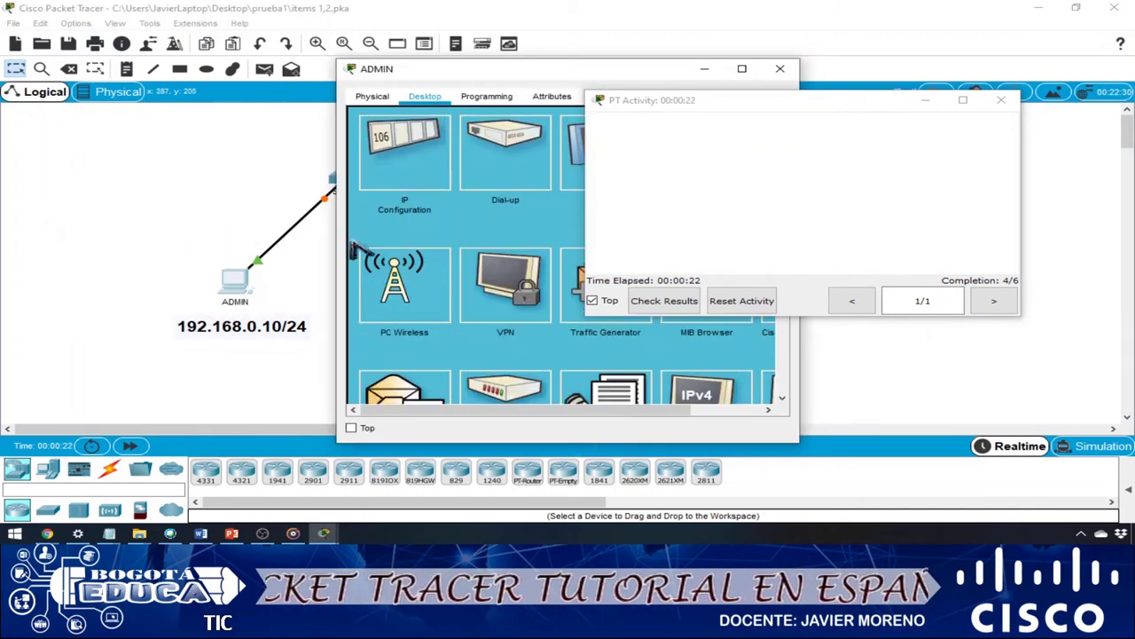
pyautogui.click(410, 168)
pyautogui.click(537, 193)
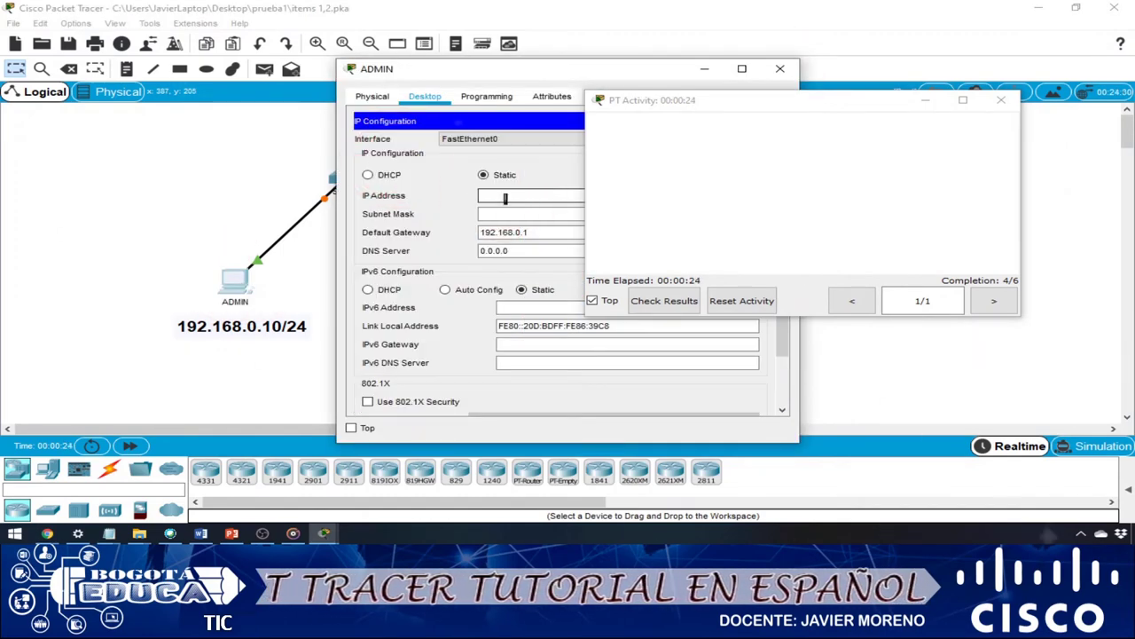
pyautogui.write('192.168.0.10')
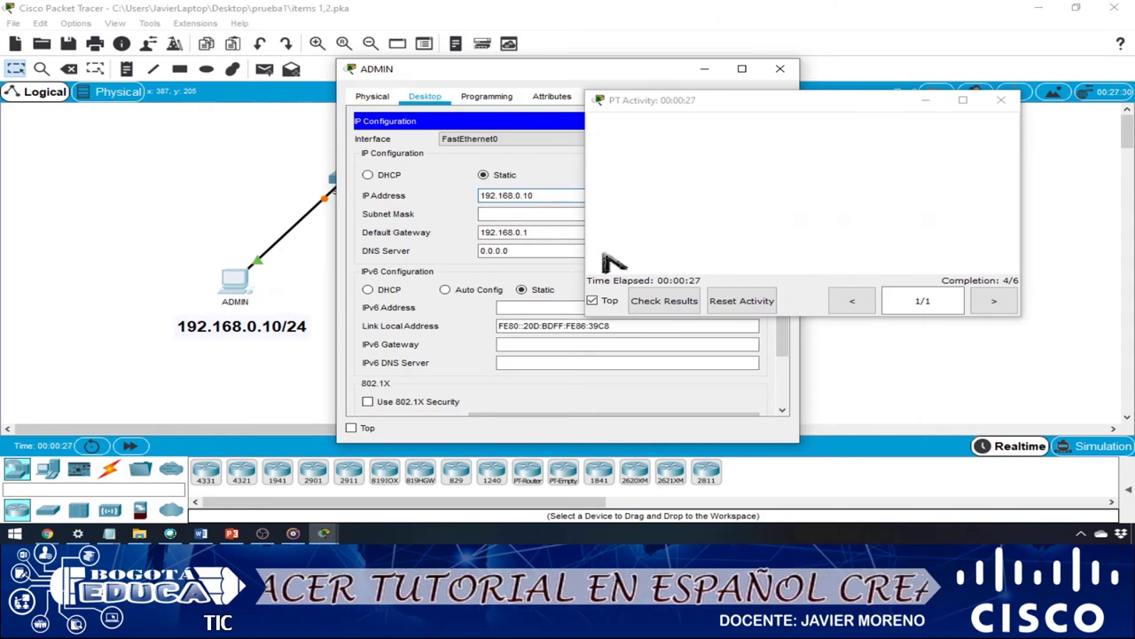
pyautogui.press('Tab')
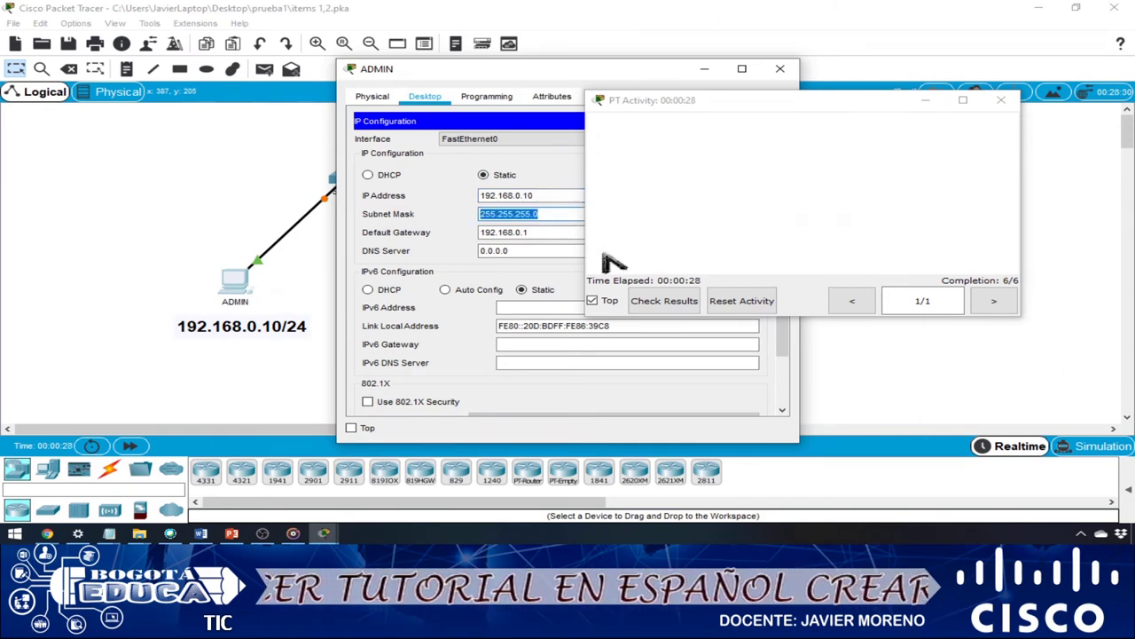
pyautogui.press('Tab')
pyautogui.click(779, 68)
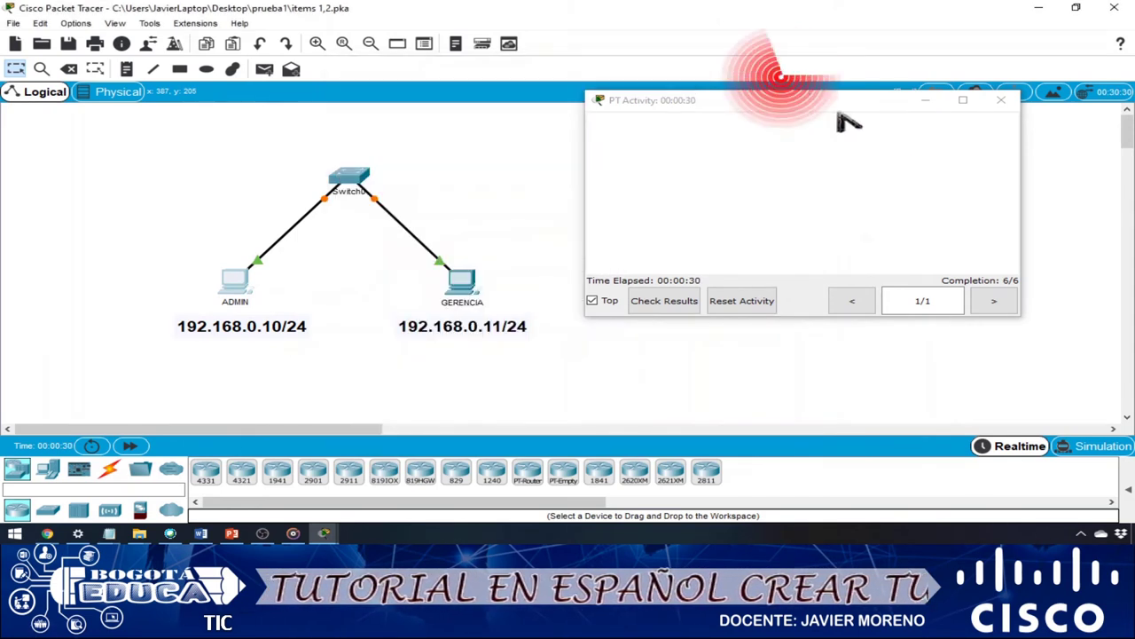
# Close "items 1,2.pka" and open "porcentaje de items 2,1.pka" with its activity window kept on top, clear of the network
pyautogui.click(1001, 100)
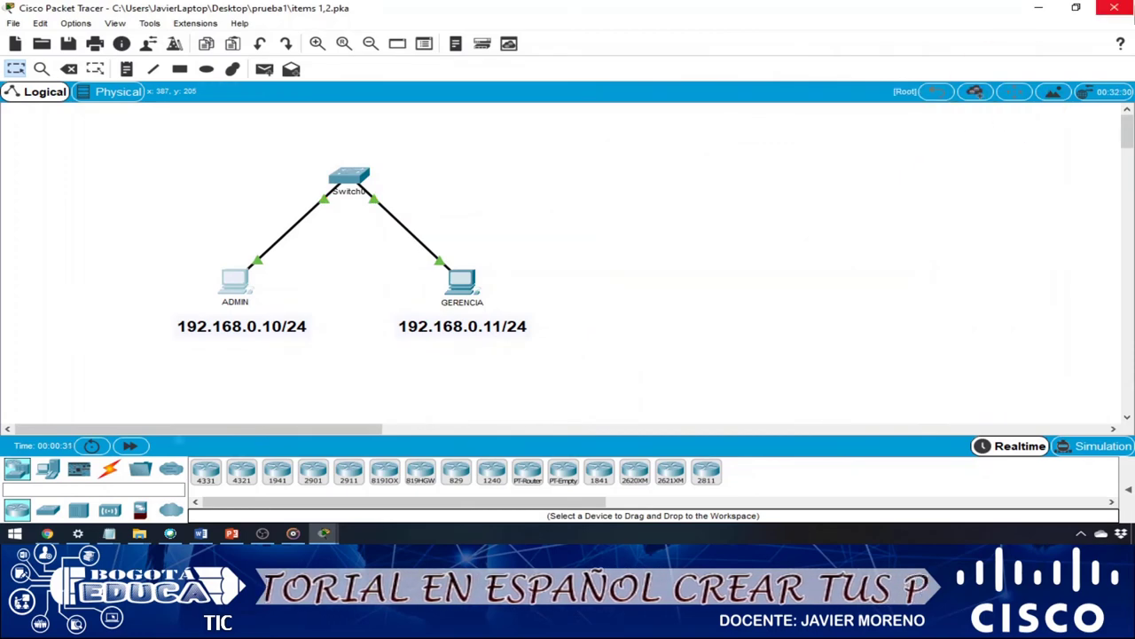
pyautogui.click(1113, 13)
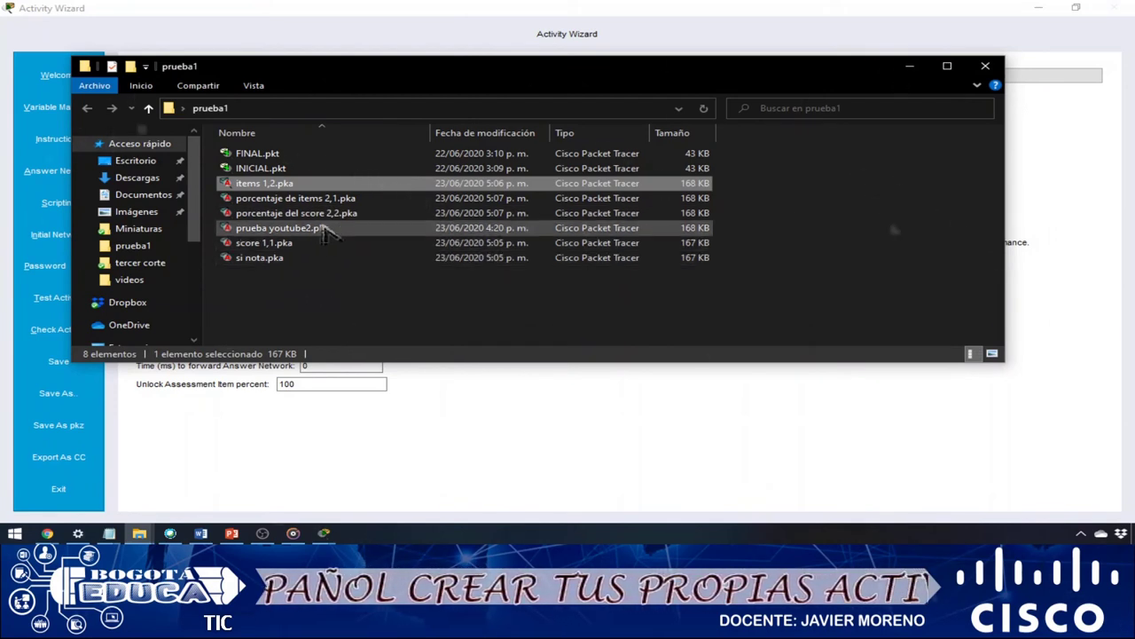
pyautogui.click(343, 203)
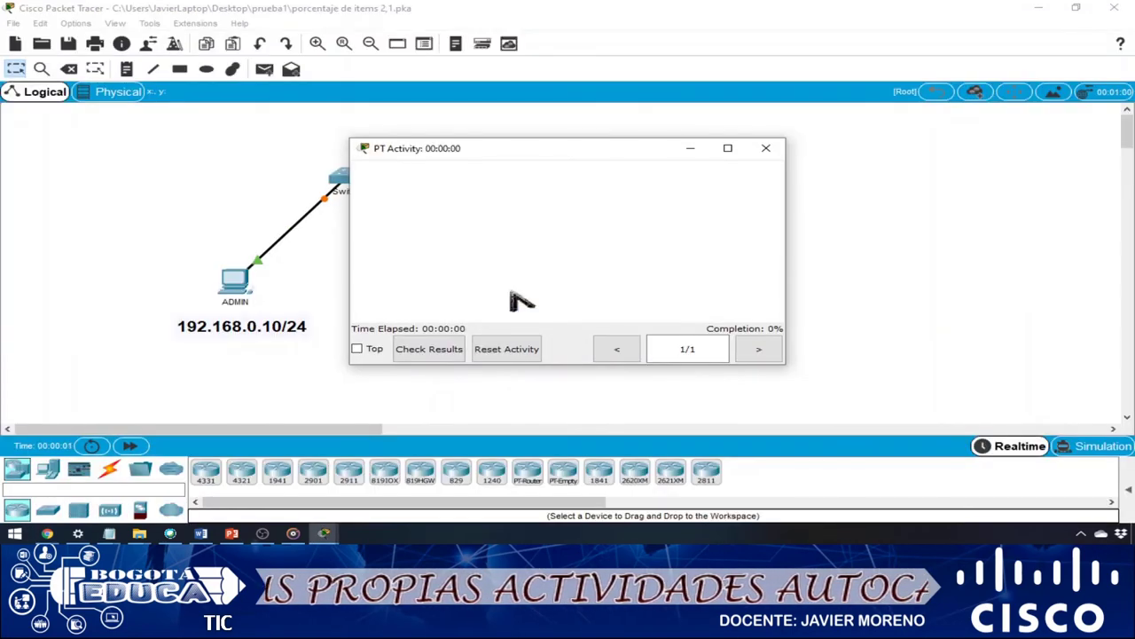
pyautogui.click(356, 349)
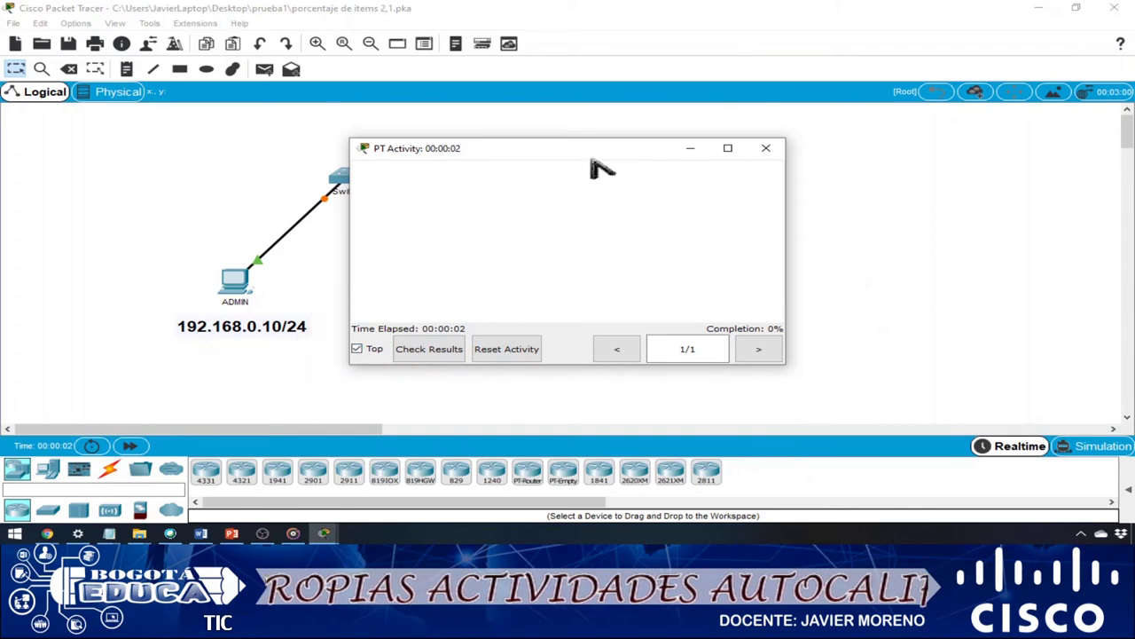
pyautogui.moveTo(592, 156); pyautogui.dragTo(840, 122)
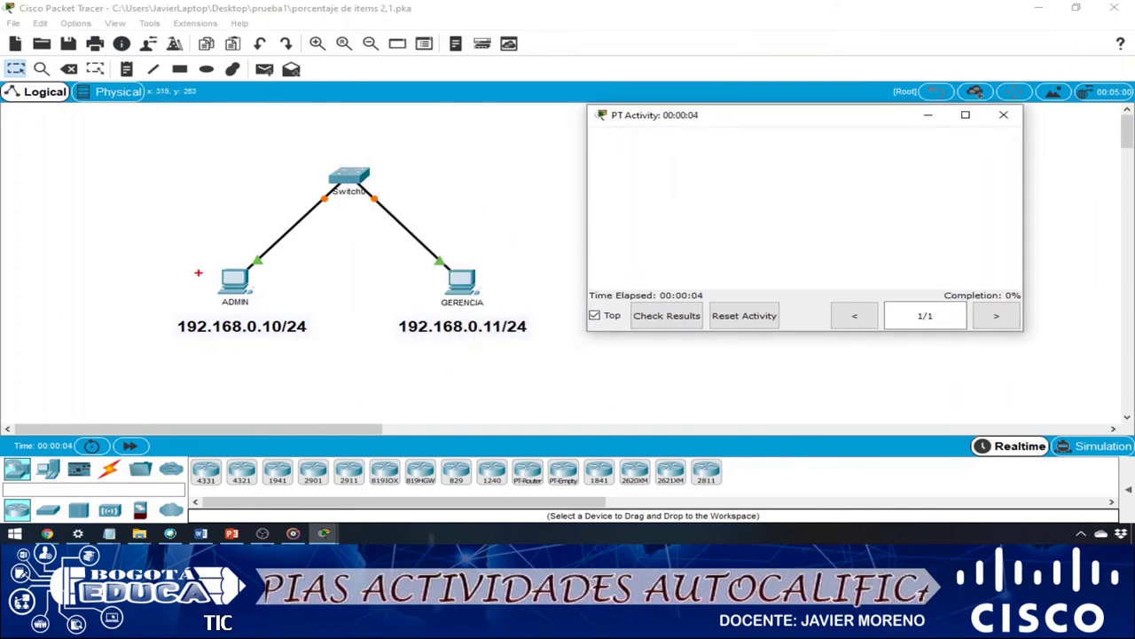
pyautogui.moveTo(179, 253); pyautogui.dragTo(349, 360)
pyautogui.moveTo(385, 258)
pyautogui.mouseDown()
pyautogui.moveTo(502, 361)
pyautogui.moveTo(551, 356)
pyautogui.mouseUp()
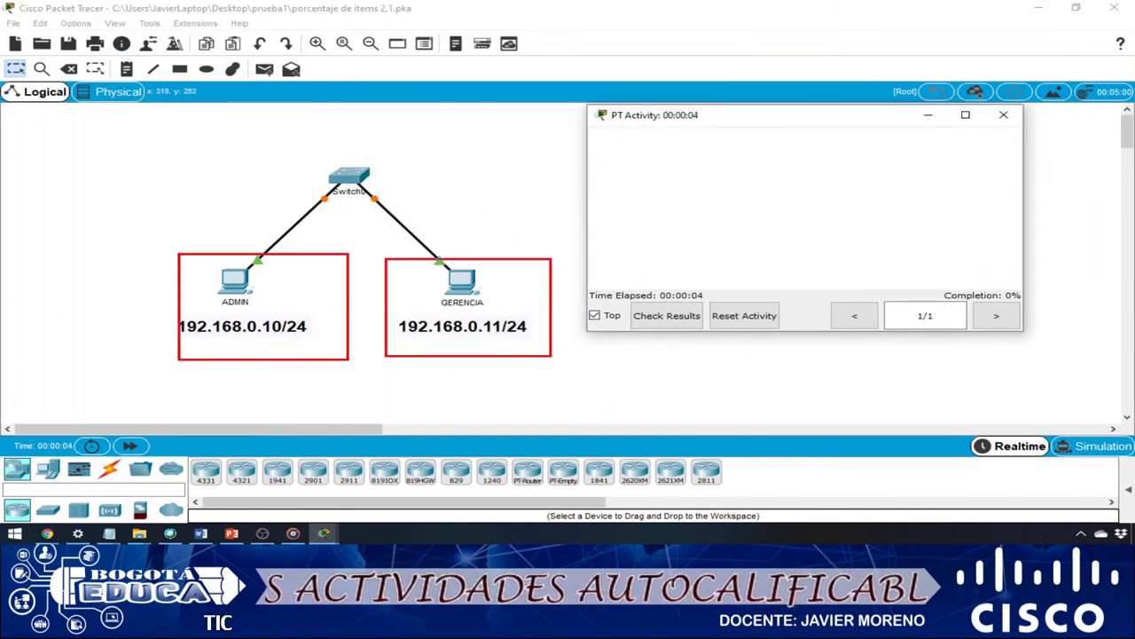
pyautogui.press('Escape')
# Configure the ADMIN PC in the item-percentage version with IP address 192.168.0.10, subnet mask 255.255.255.0 and default gateway 192.168.0.1
pyautogui.click(253, 282)
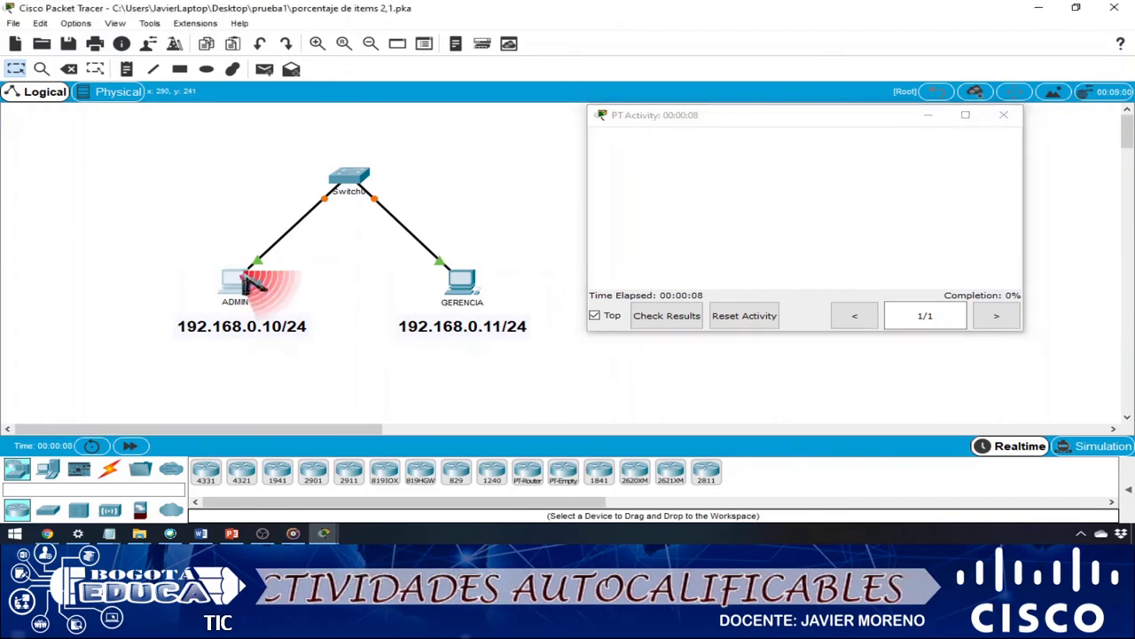
pyautogui.click(425, 96)
pyautogui.click(419, 157)
pyautogui.click(499, 196)
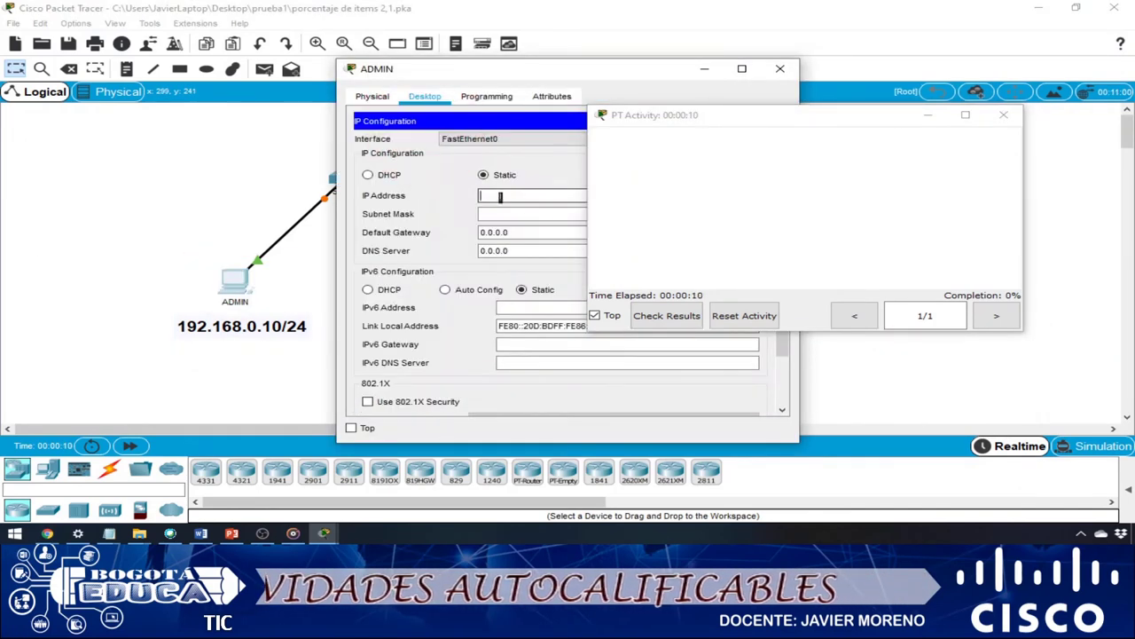
pyautogui.write('192.168.0.10')
pyautogui.press('Tab')
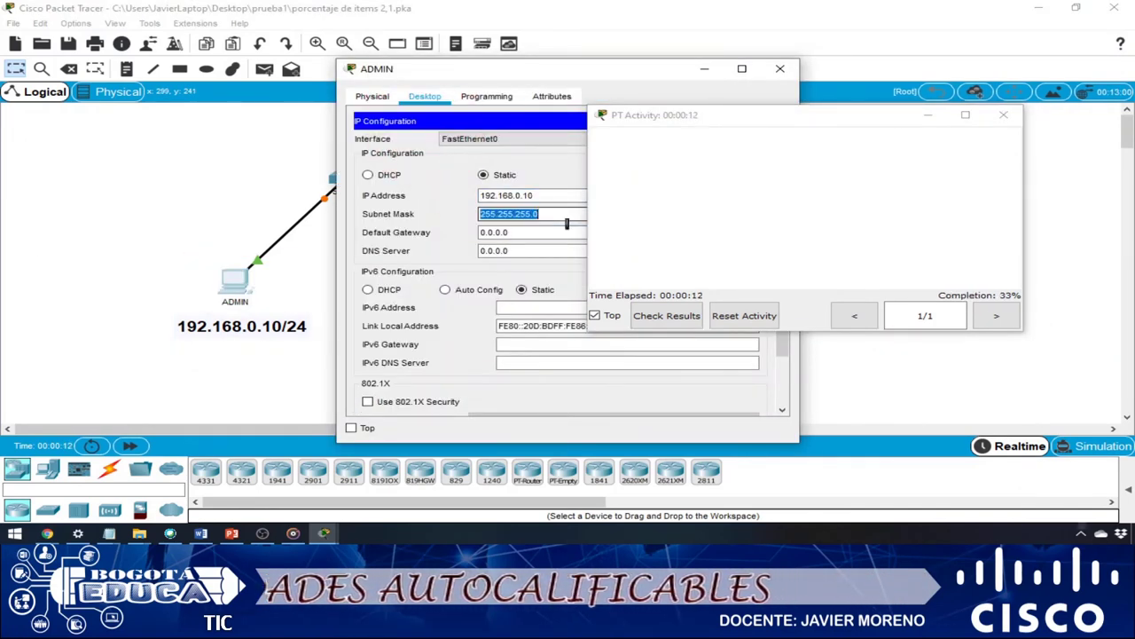
pyautogui.press('Tab')
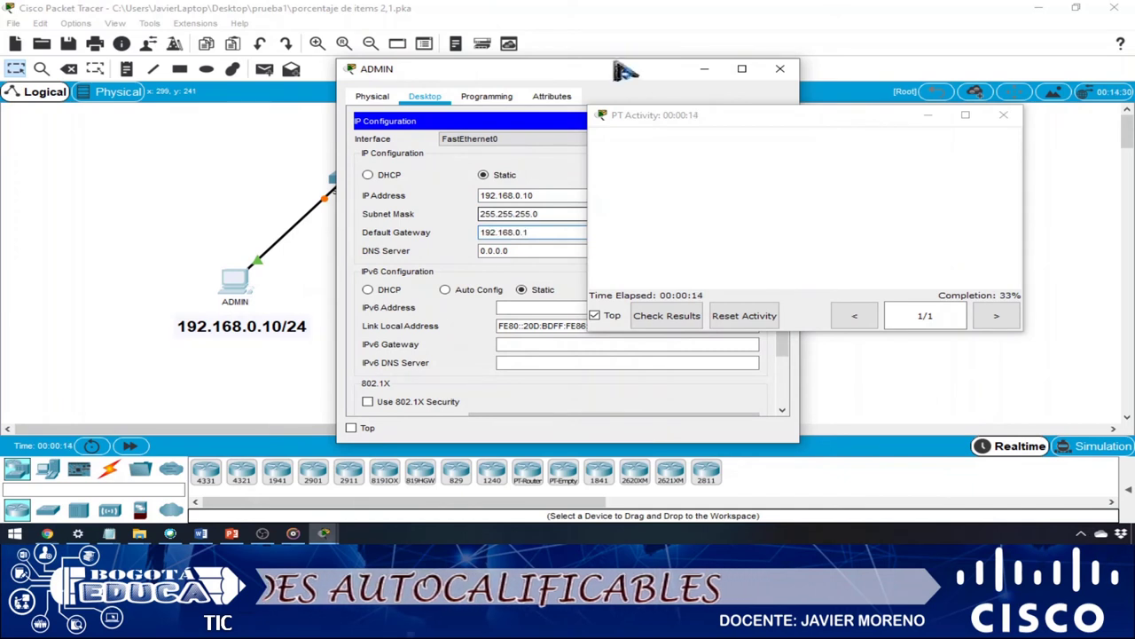
pyautogui.click(779, 68)
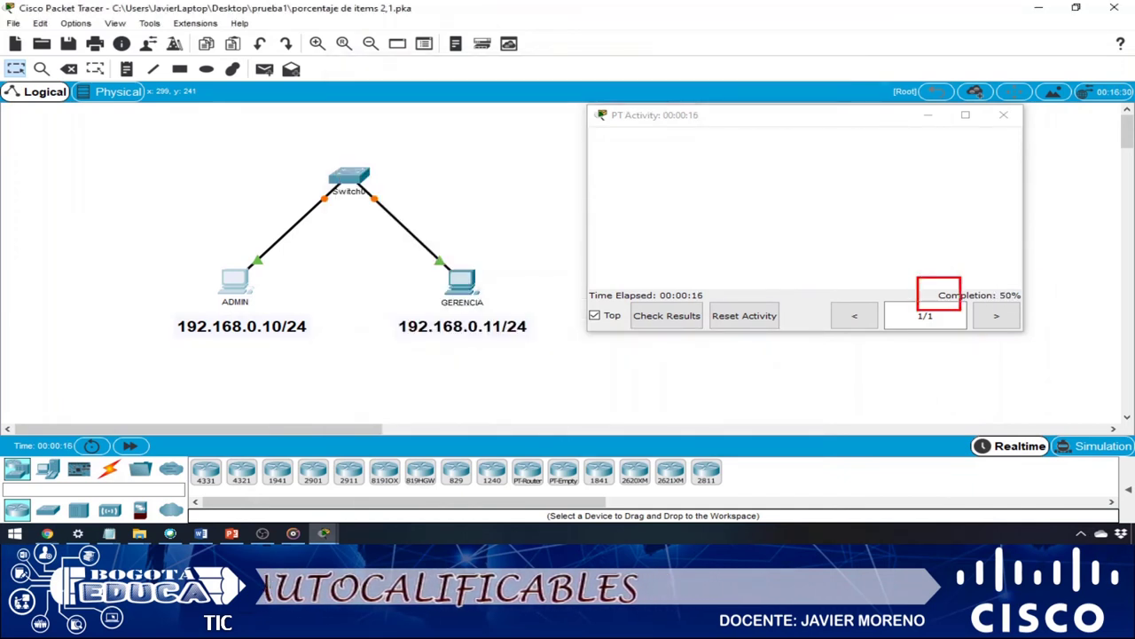
pyautogui.moveTo(367, 249); pyautogui.dragTo(561, 371)
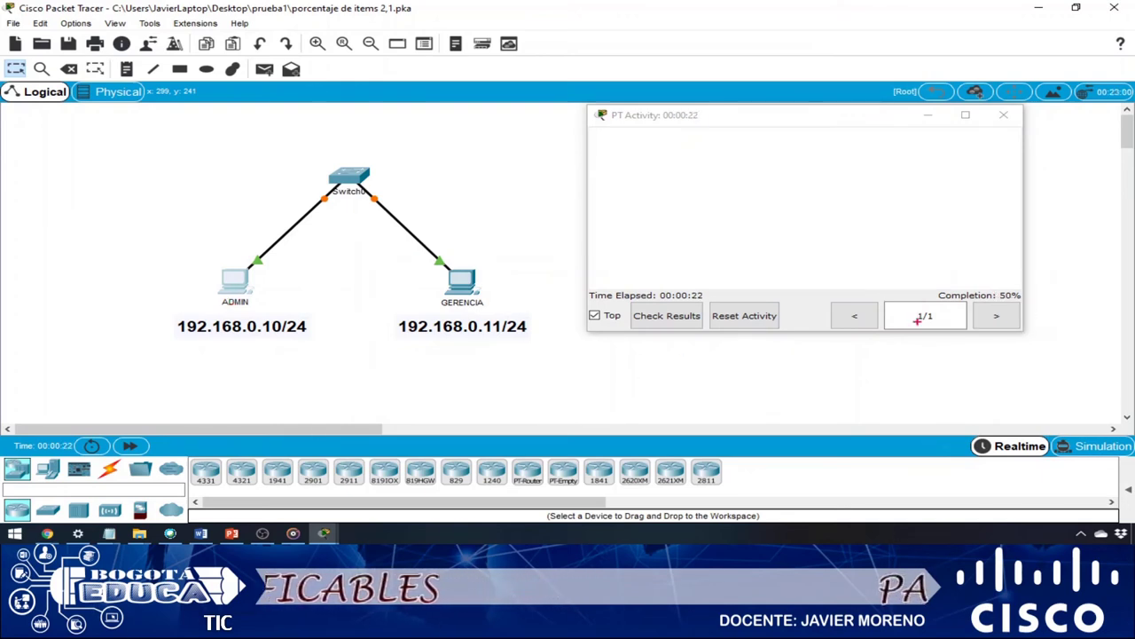
pyautogui.moveTo(102, 240)
pyautogui.mouseDown()
pyautogui.moveTo(357, 365)
pyautogui.moveTo(326, 369)
pyautogui.mouseUp()
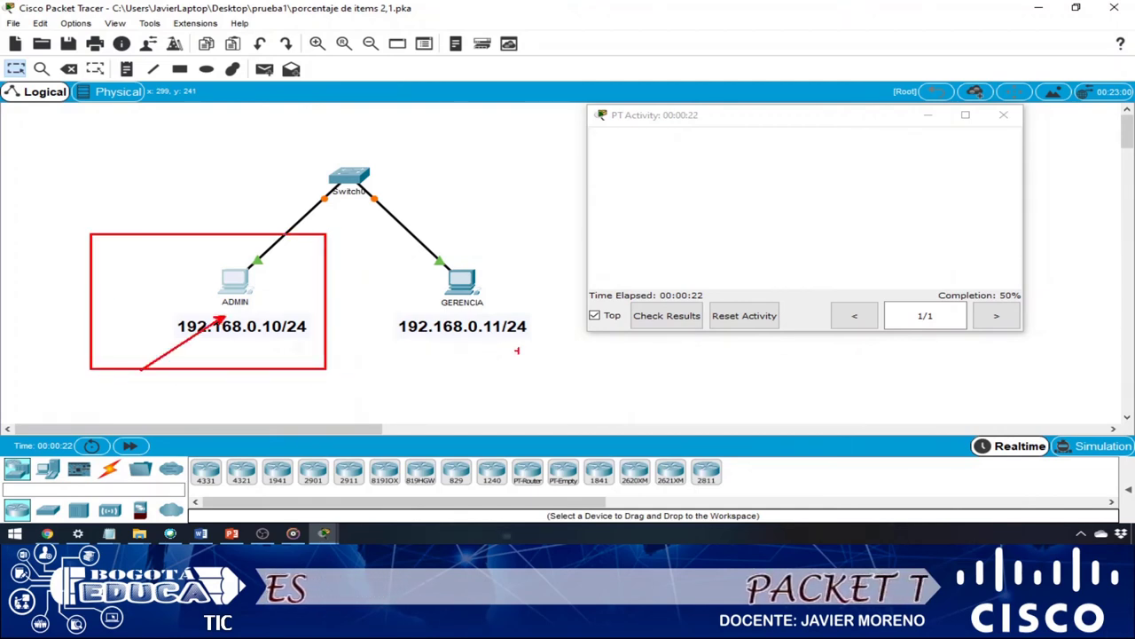
pyautogui.moveTo(934, 280); pyautogui.dragTo(1059, 305)
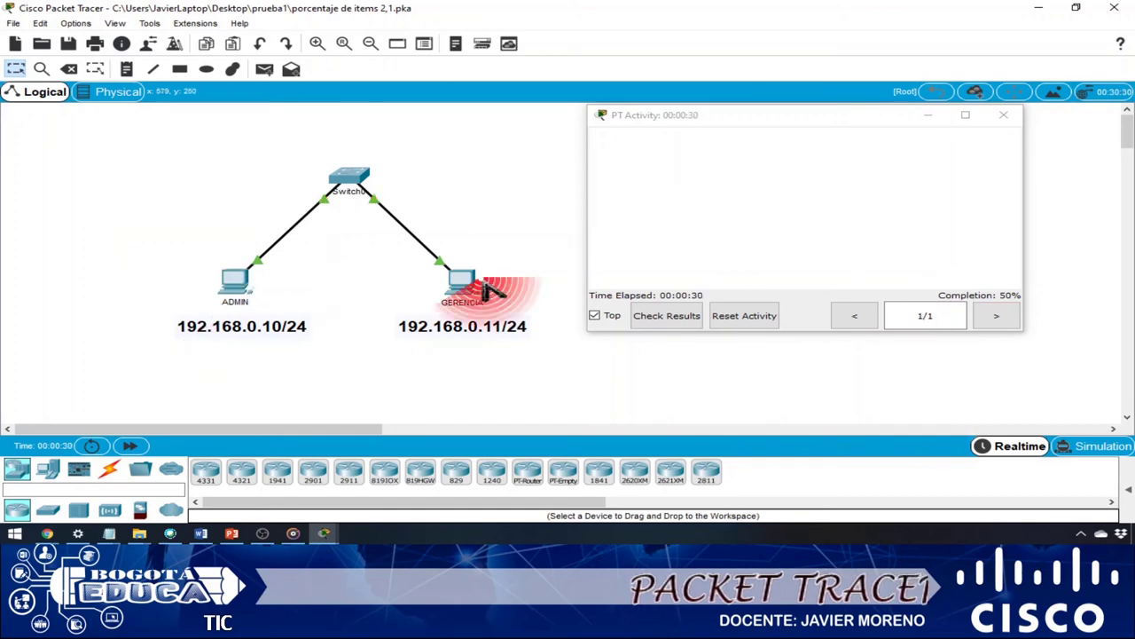
# Configure the GERENCIA PC in the item-percentage version with IP address 192.168.0.11, subnet mask 255.255.255.0 and default gateway 192.168.0.1
pyautogui.doubleClick(462, 286)
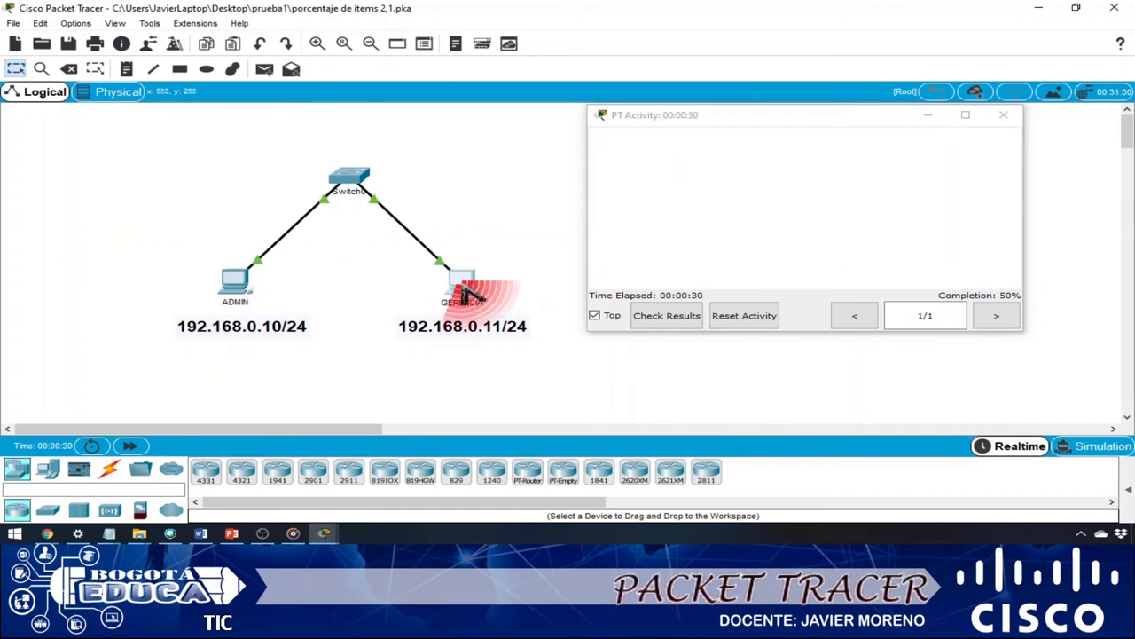
pyautogui.click(425, 96)
pyautogui.click(405, 149)
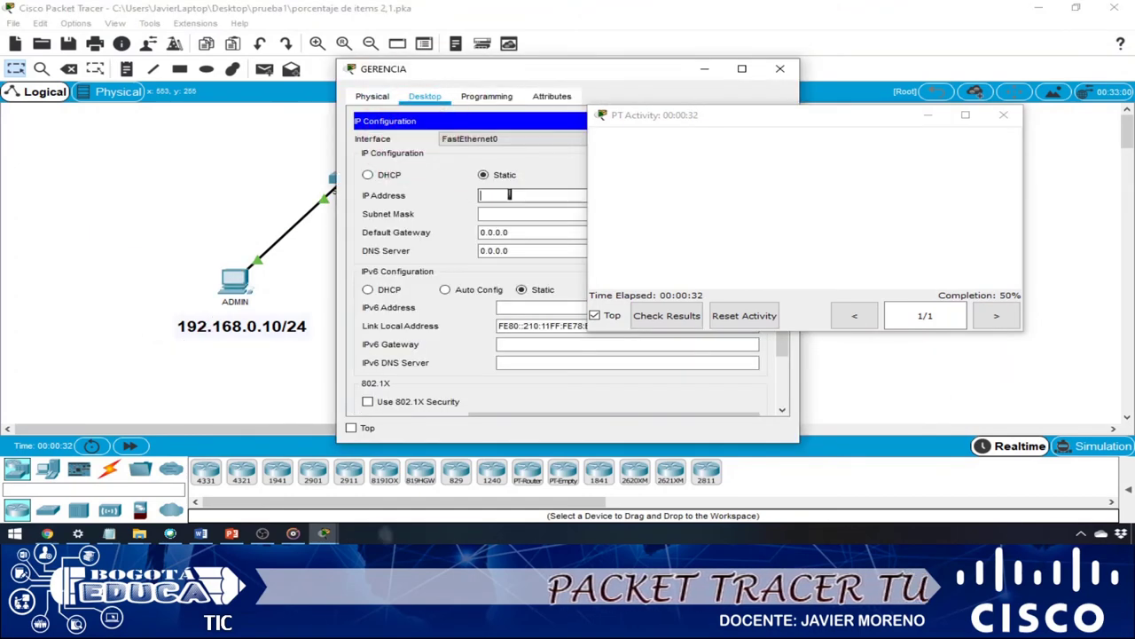
pyautogui.write('192.168.0.11')
pyautogui.press('Tab')
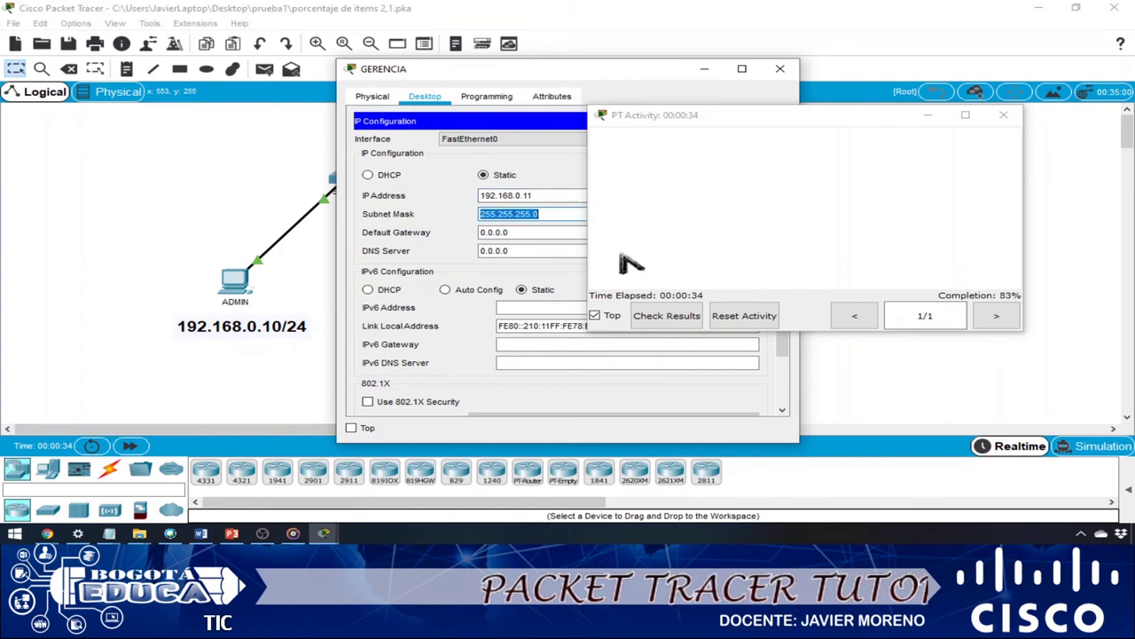
pyautogui.press('Tab')
pyautogui.write('192.168.0.1')
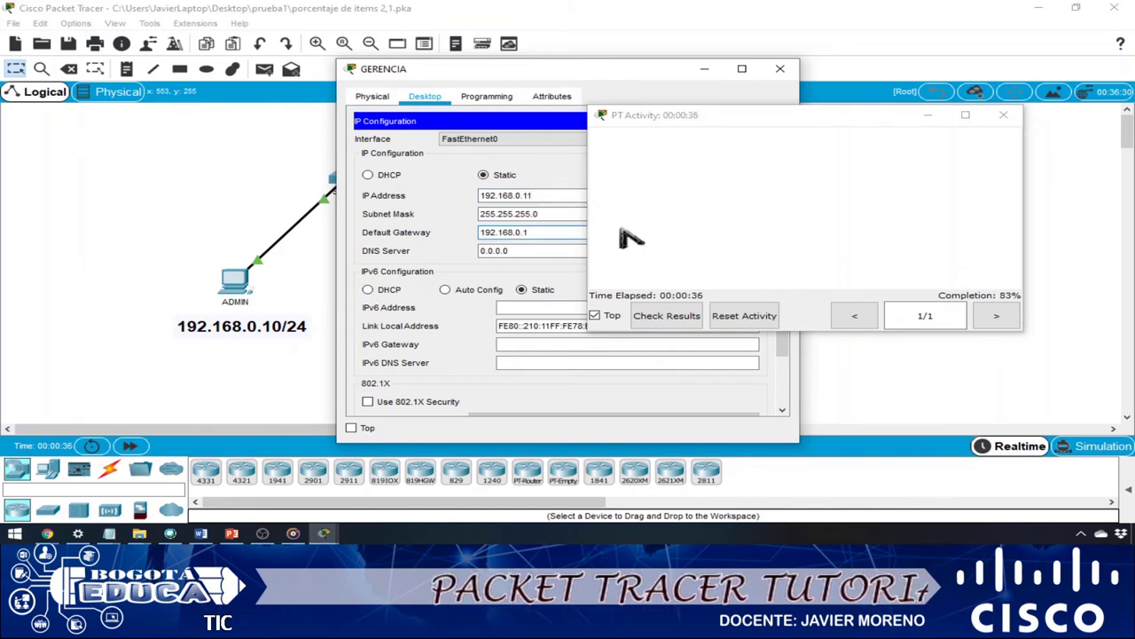
pyautogui.click(927, 403)
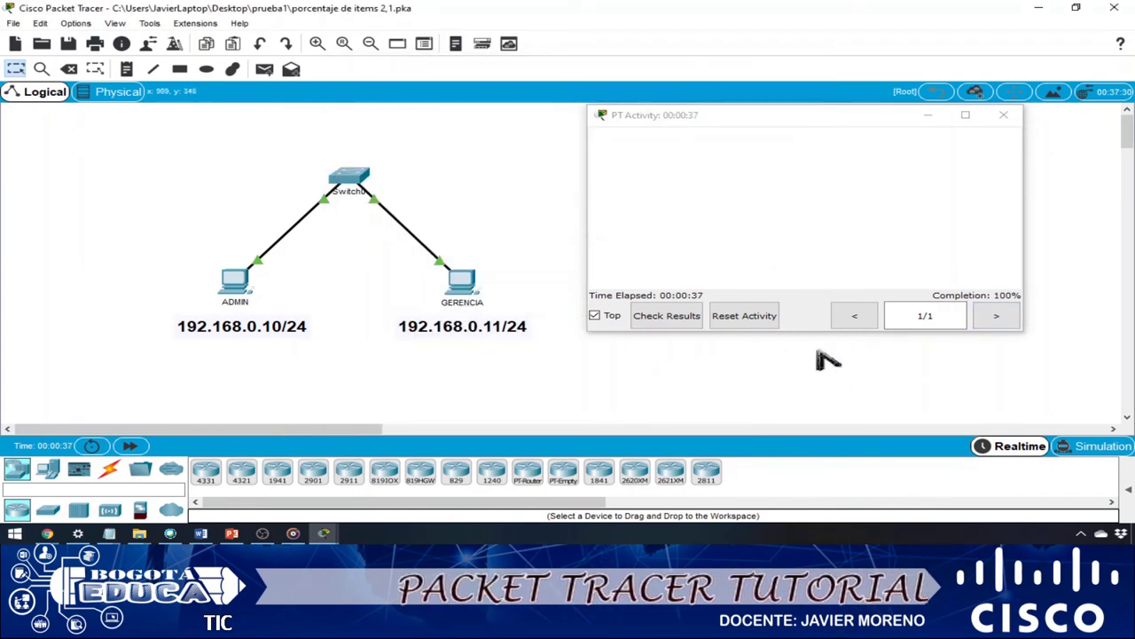
# Close the activity window and "porcentaje de items 2,1.pka", returning to the prueba1 folder
pyautogui.click(1003, 115)
pyautogui.click(1114, 7)
pyautogui.click(635, 280)
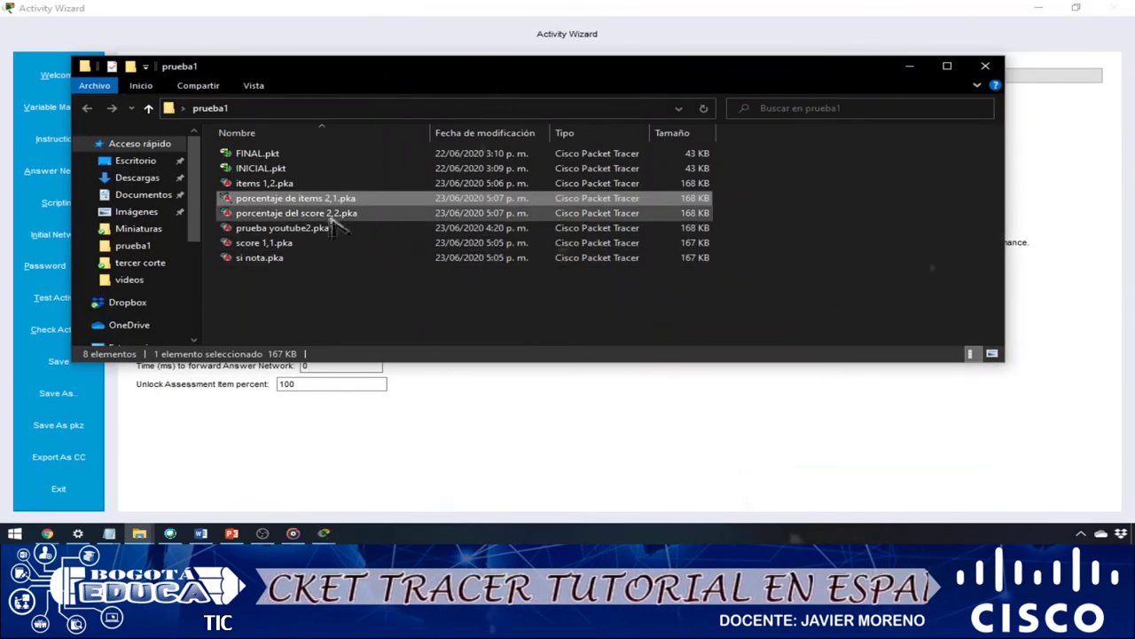
# Review the Show Score Percentage feedback setting in the Activity Wizard and open "porcentaje del score 2,2.pka" from the prueba1 folder
pyautogui.click(261, 422)
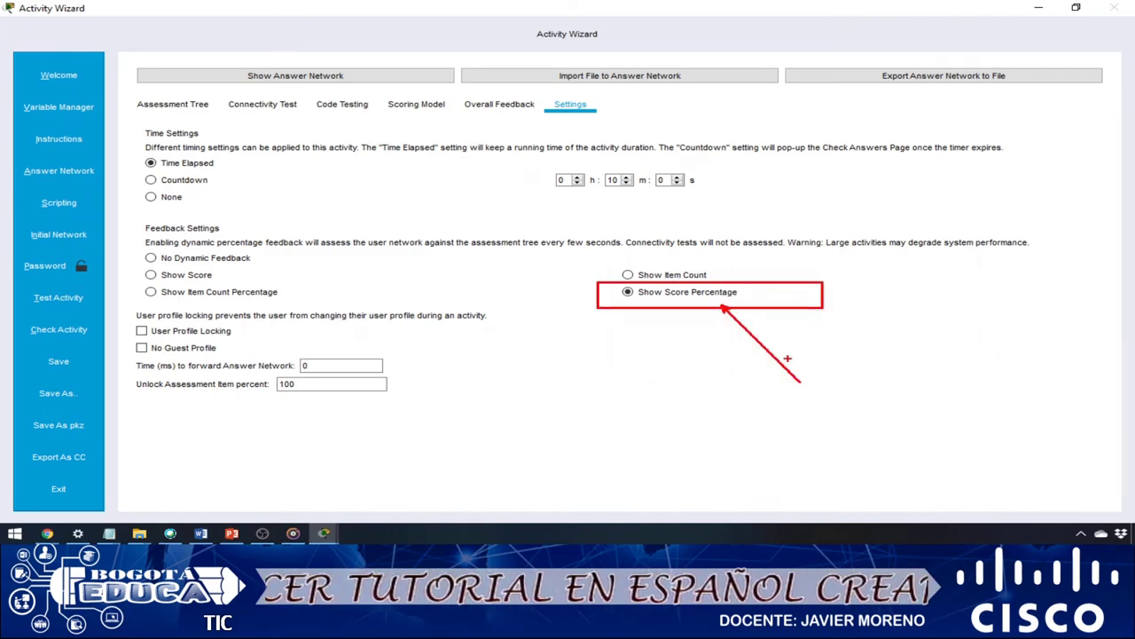
pyautogui.hotkey('alt', 'Tab')
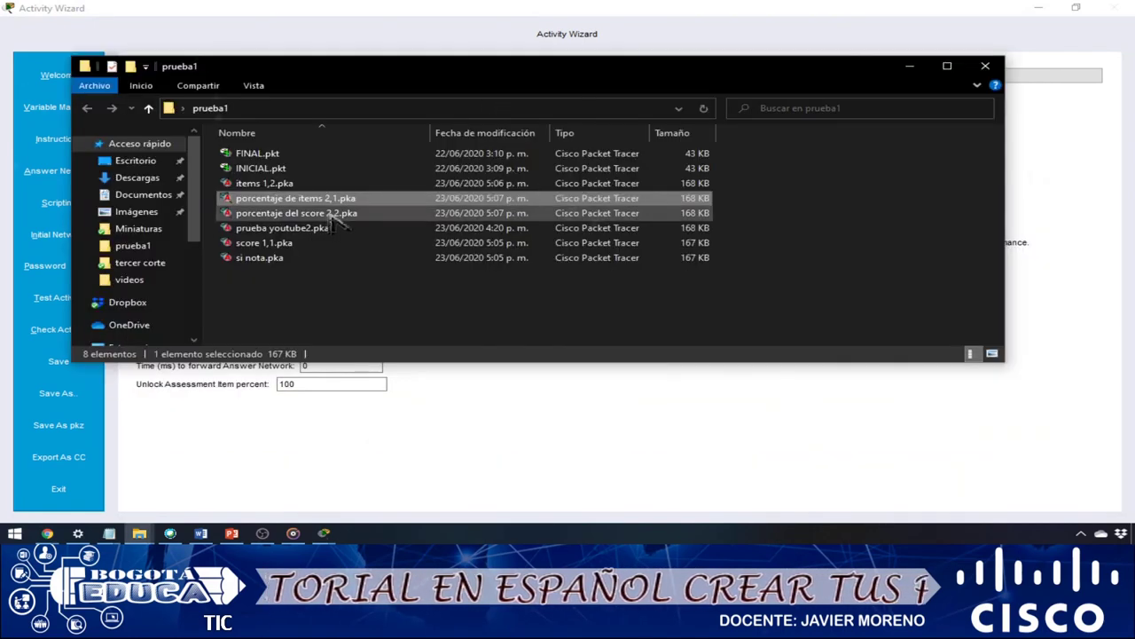
pyautogui.click(336, 214)
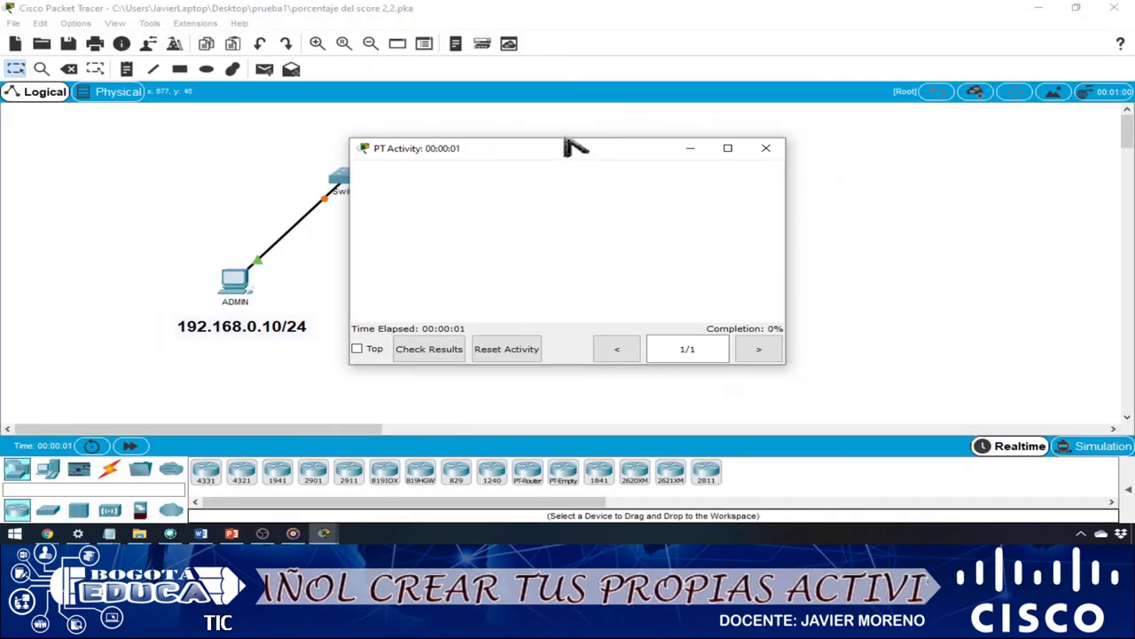
pyautogui.moveTo(566, 147); pyautogui.dragTo(777, 128)
# Open the ADMIN PC's IP configuration in the score-percentage version and keep the activity window on top, beside the address fields
pyautogui.click(240, 285)
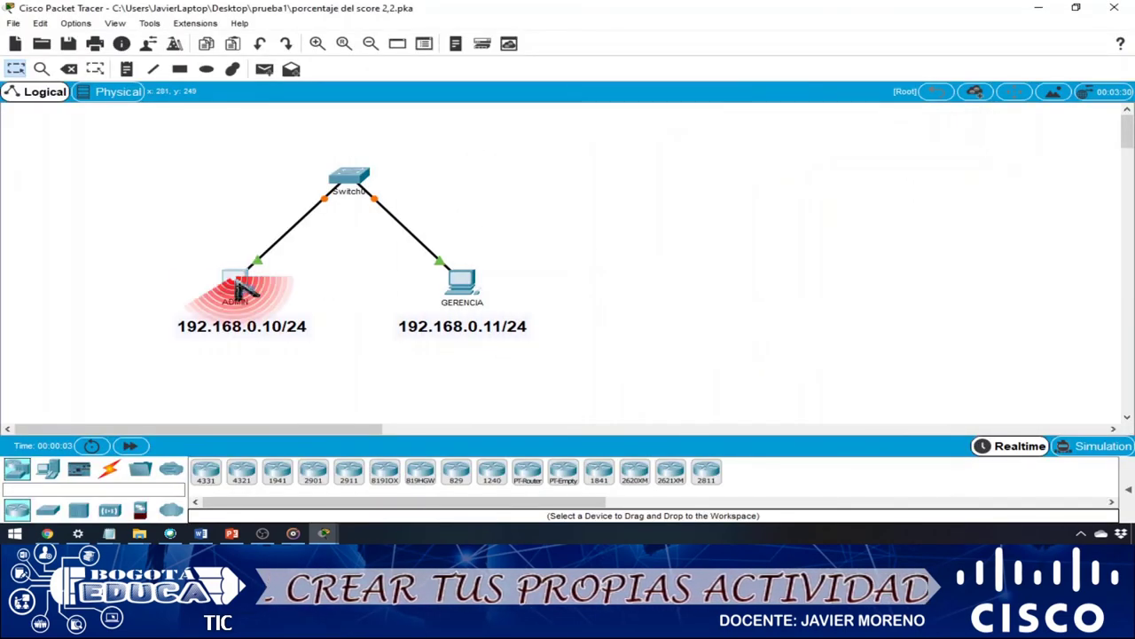
pyautogui.click(408, 97)
pyautogui.click(418, 135)
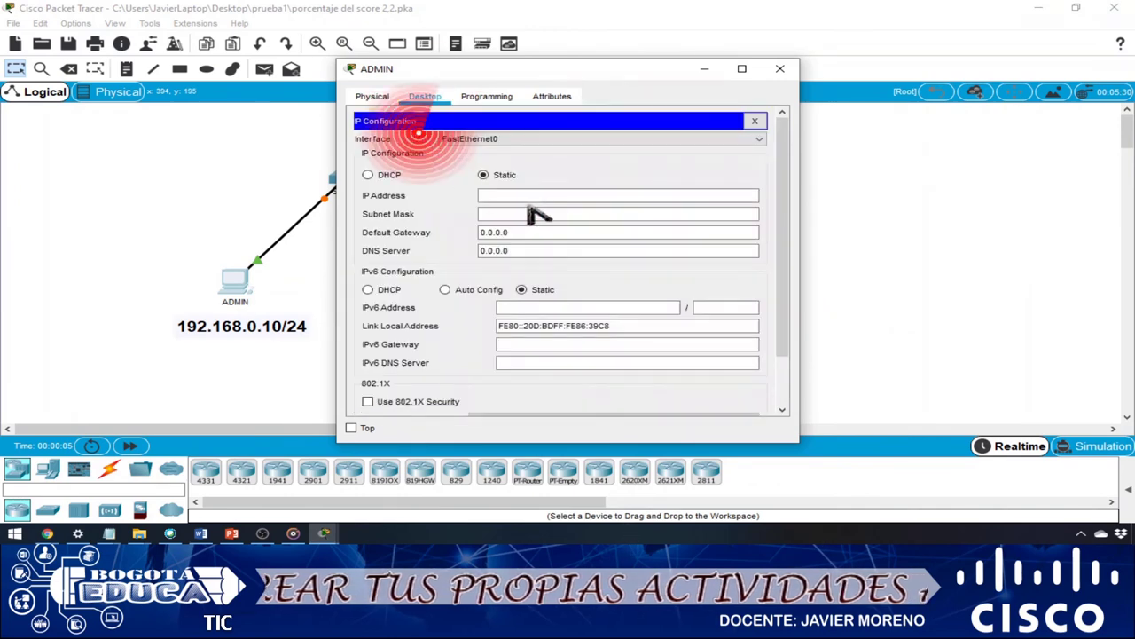
pyautogui.click(537, 194)
pyautogui.hotkey('alt', 'Tab')
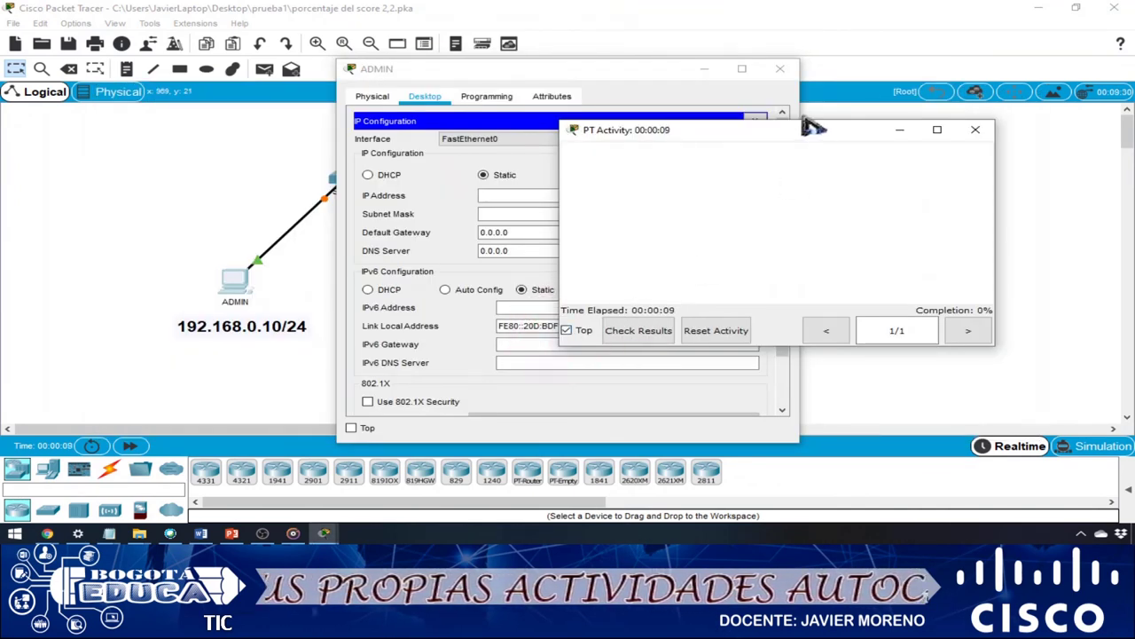
pyautogui.moveTo(813, 128); pyautogui.dragTo(887, 133)
# Set the ADMIN PC's IP address to 192.168.0.10, subnet mask to 255.255.255.0 and default gateway to 192.168.0.1 in the score-percentage version
pyautogui.click(557, 196)
pyautogui.write('192.168.0.1')
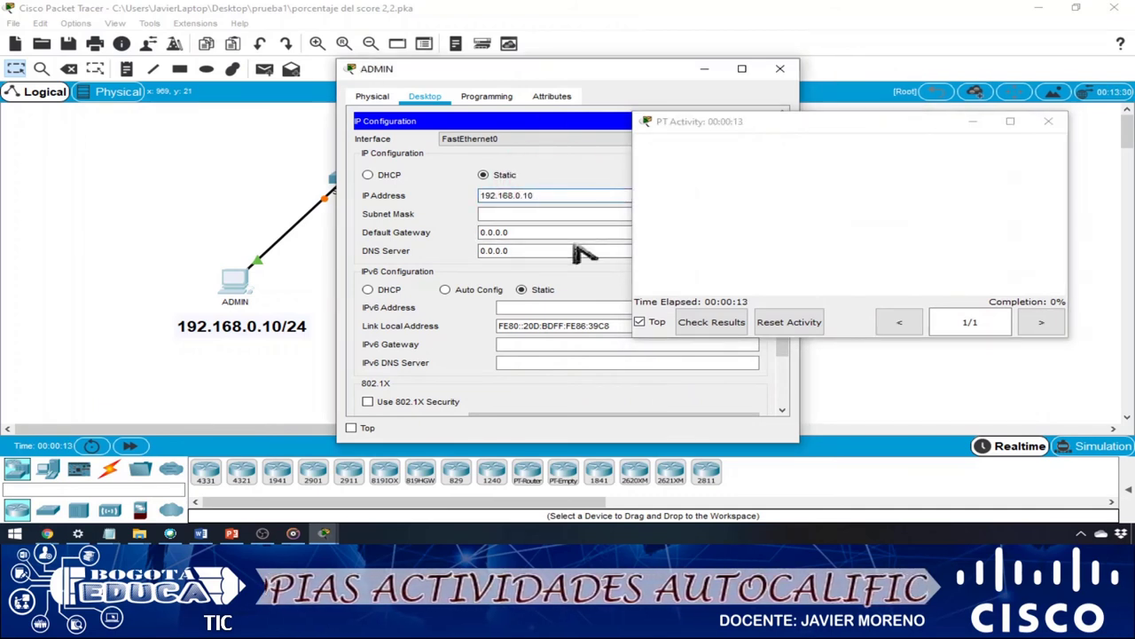
pyautogui.write('0')
pyautogui.press('Tab')
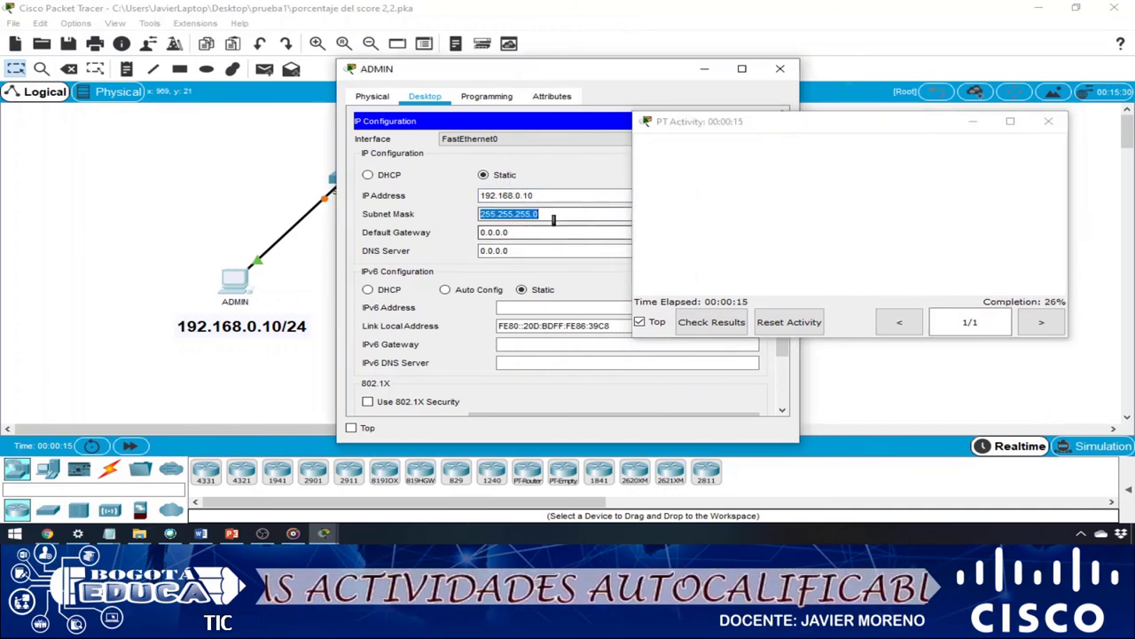
pyautogui.press('Tab')
pyautogui.write('192.168.0.1')
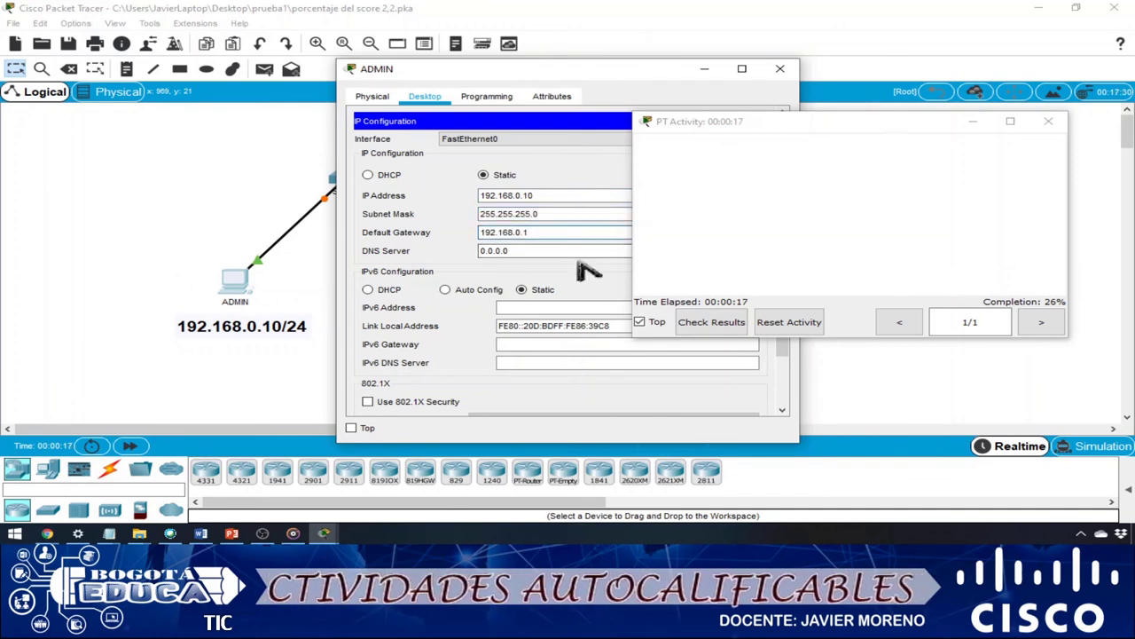
pyautogui.click(534, 254)
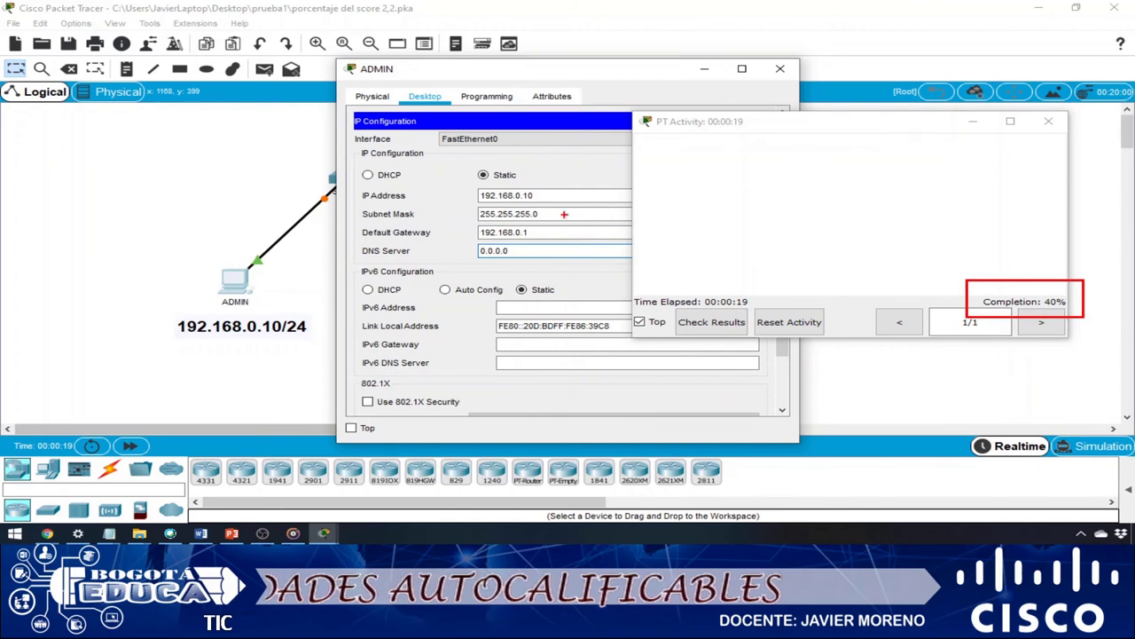
# Clear the ADMIN PC's IP address, subnet mask and default gateway, and close its configuration window
pyautogui.moveTo(535, 196); pyautogui.dragTo(494, 197)
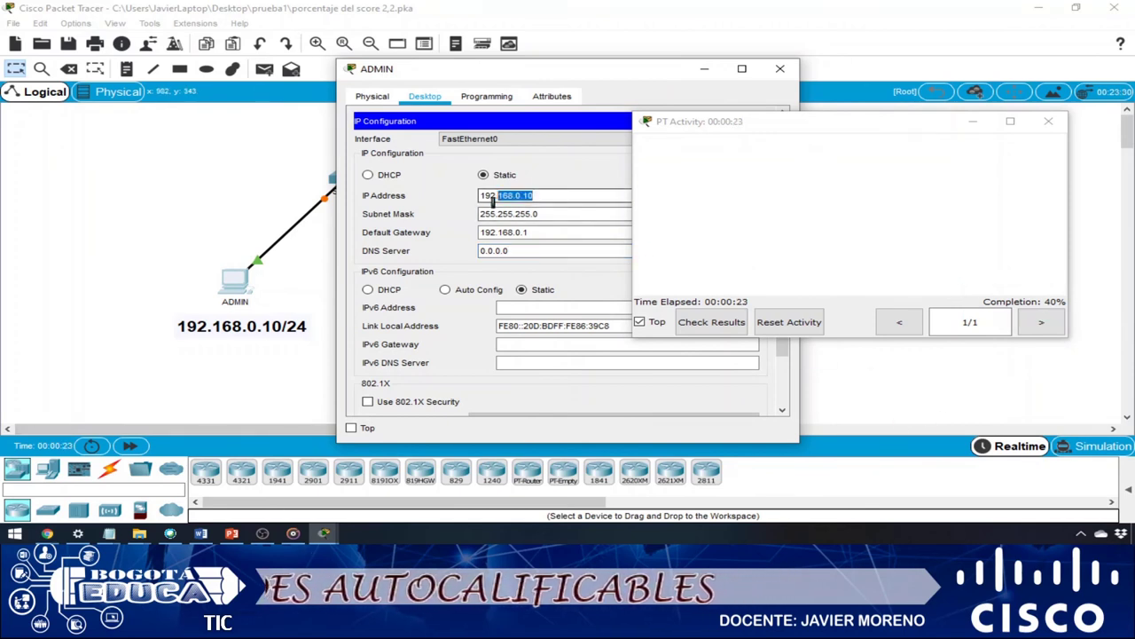
pyautogui.press('BackSpace')
pyautogui.moveTo(585, 214); pyautogui.dragTo(461, 233)
pyautogui.press('BackSpace')
pyautogui.press('BackSpace')
pyautogui.click(780, 68)
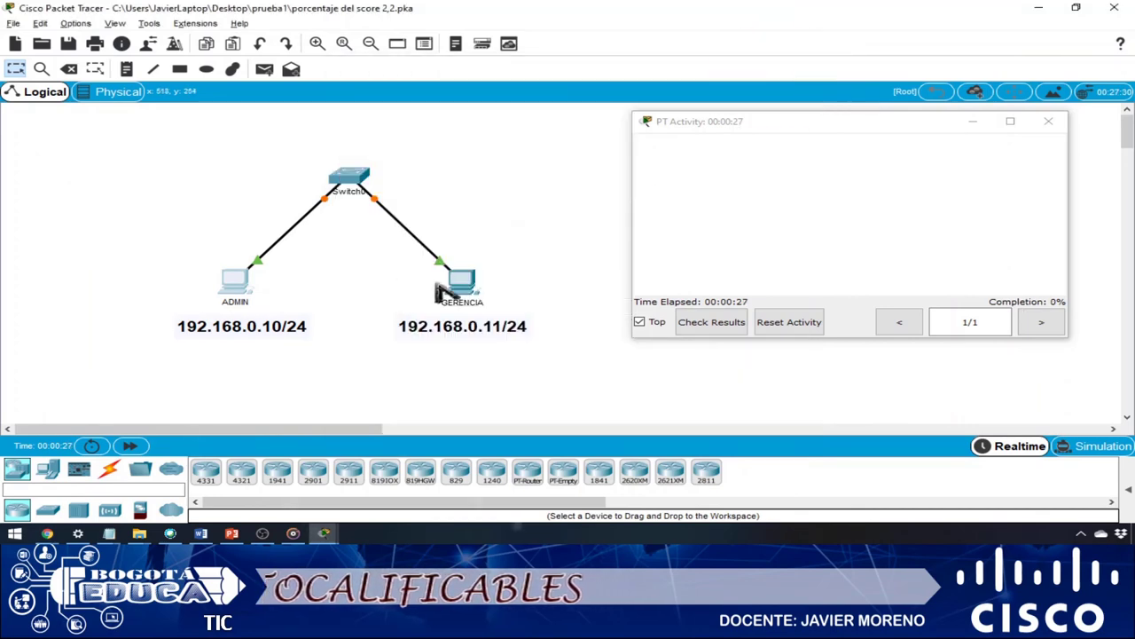
# Set the GERENCIA PC's IP address to 192.168.0.11, subnet mask to 255.255.255.0 and default gateway to 192.168.0.1, and close its window
pyautogui.click(465, 279)
pyautogui.click(425, 96)
pyautogui.click(409, 182)
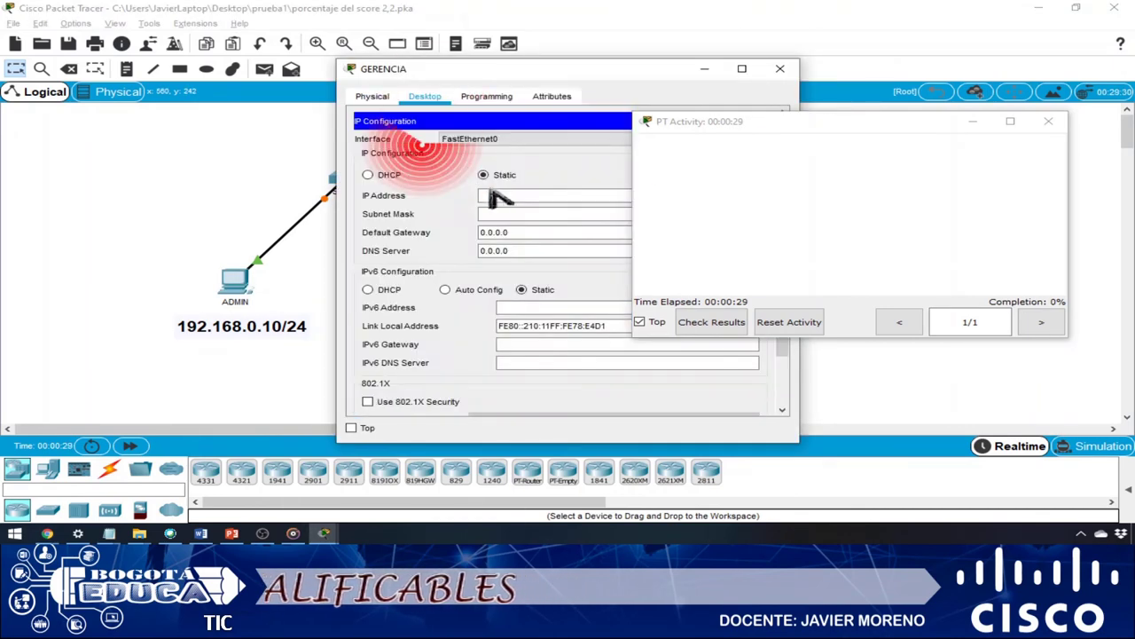
pyautogui.click(521, 199)
pyautogui.write('192.168.0.11')
pyautogui.click(541, 215)
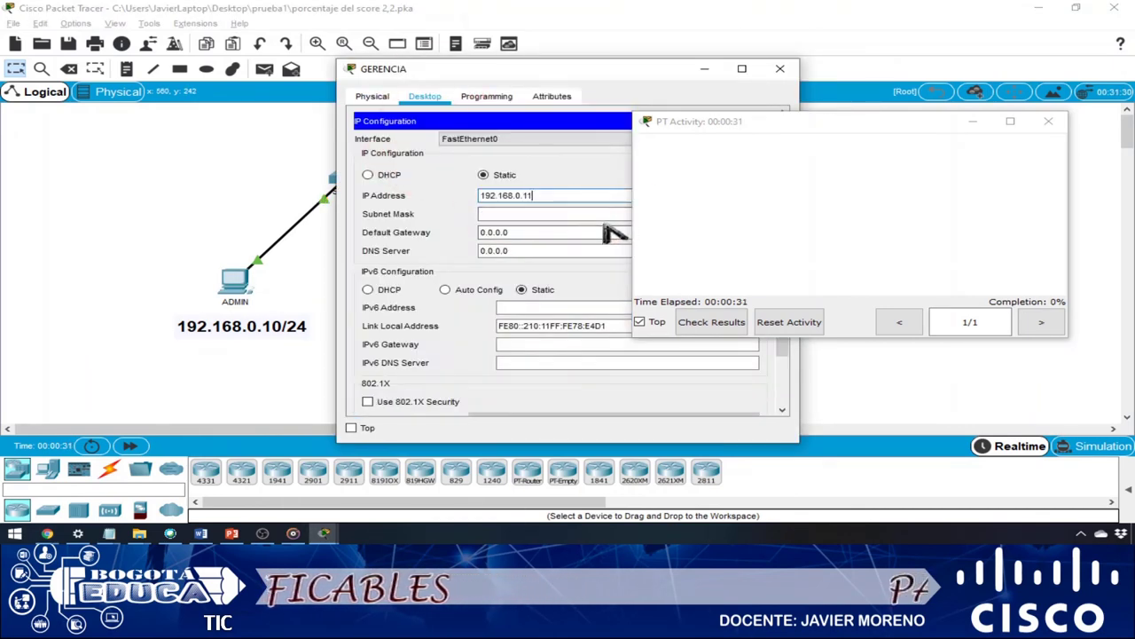
pyautogui.press('Tab')
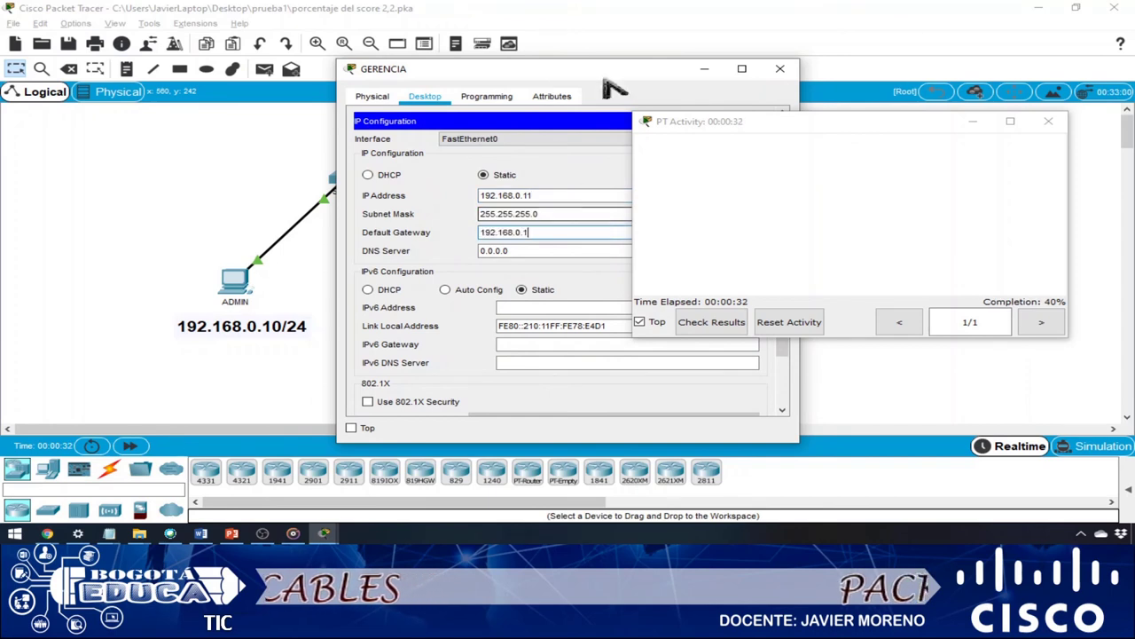
pyautogui.click(561, 286)
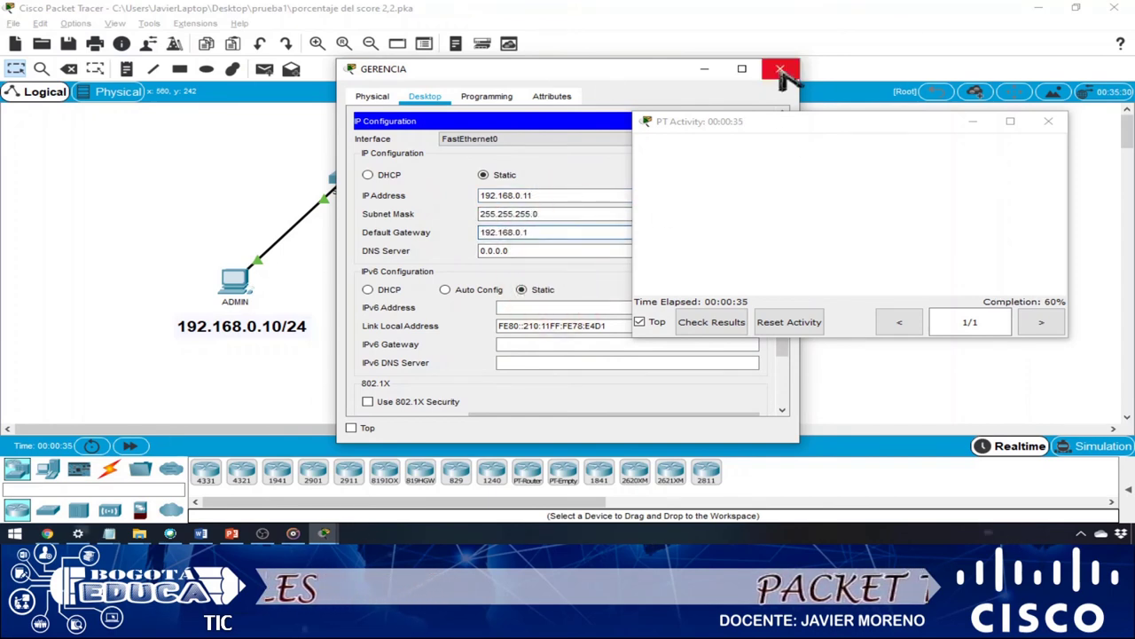
pyautogui.click(781, 69)
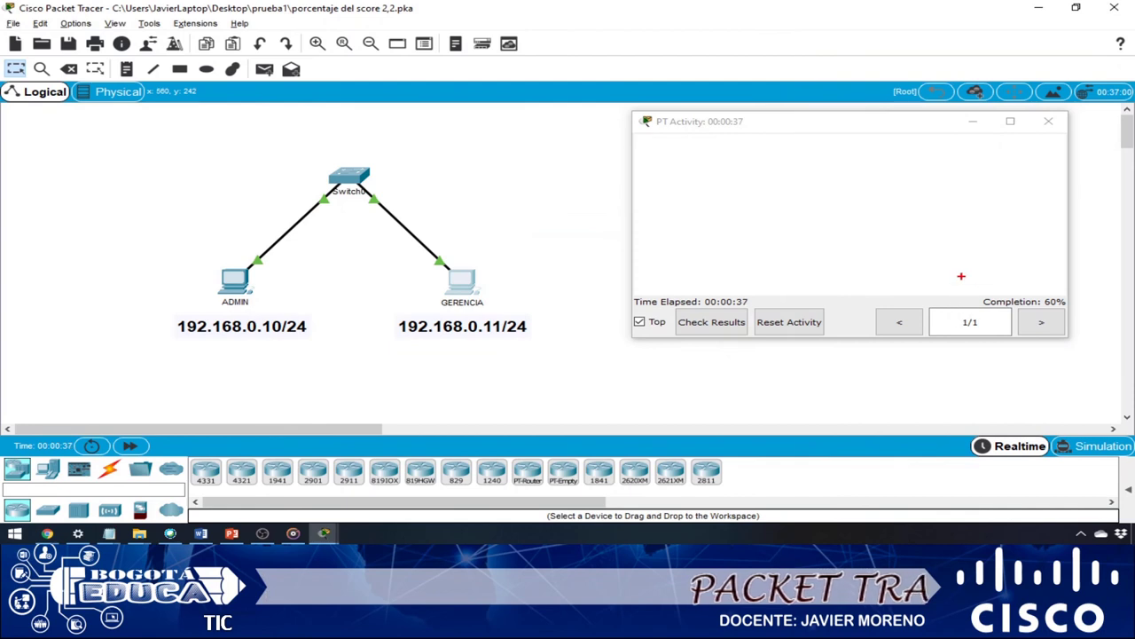
pyautogui.moveTo(962, 276)
pyautogui.mouseDown()
pyautogui.moveTo(1086, 316)
pyautogui.moveTo(1016, 387)
pyautogui.mouseUp()
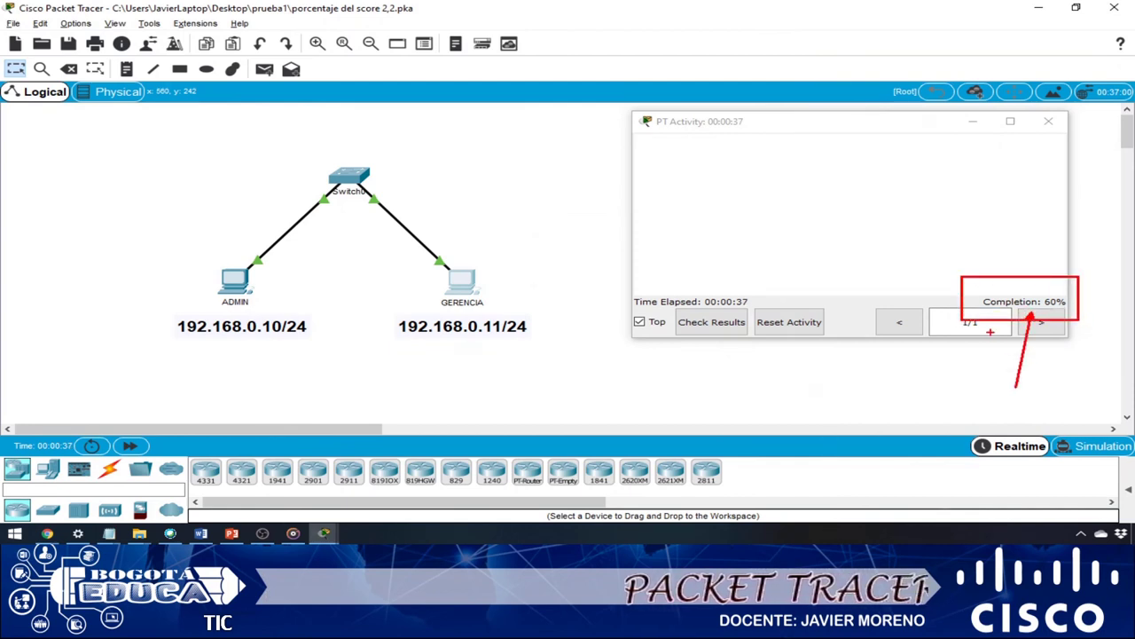
pyautogui.moveTo(986, 310); pyautogui.dragTo(934, 351)
pyautogui.moveTo(1065, 310); pyautogui.dragTo(1083, 346)
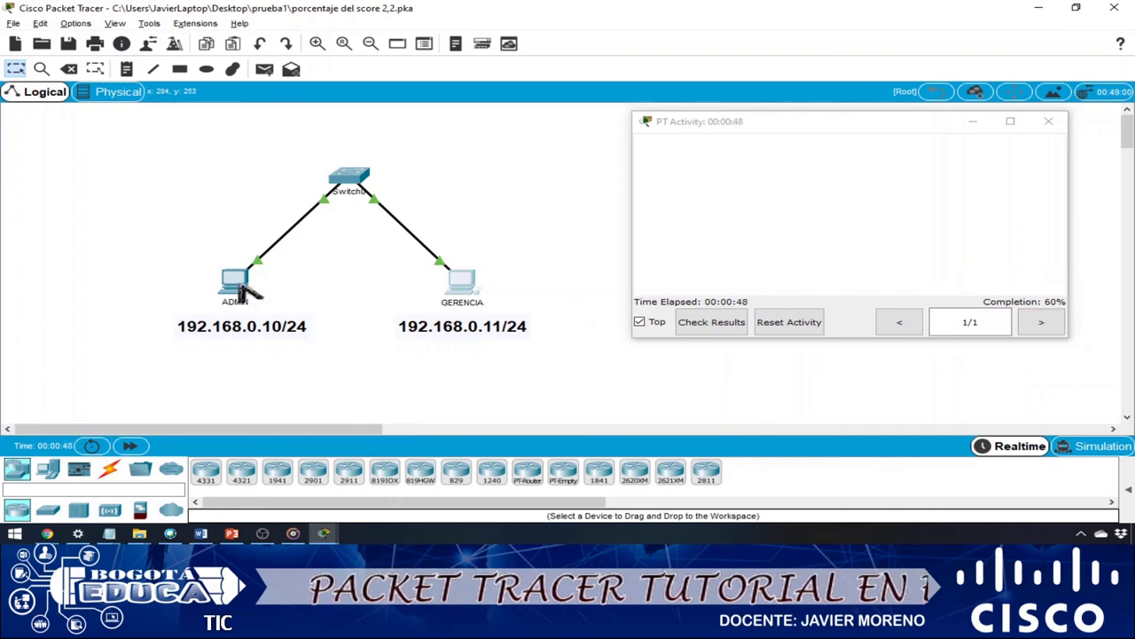
# Re-enter the ADMIN PC's IP address 192.168.0.10, subnet mask 255.255.255.0 and default gateway 192.168.0.1, and close its window
pyautogui.click(236, 282)
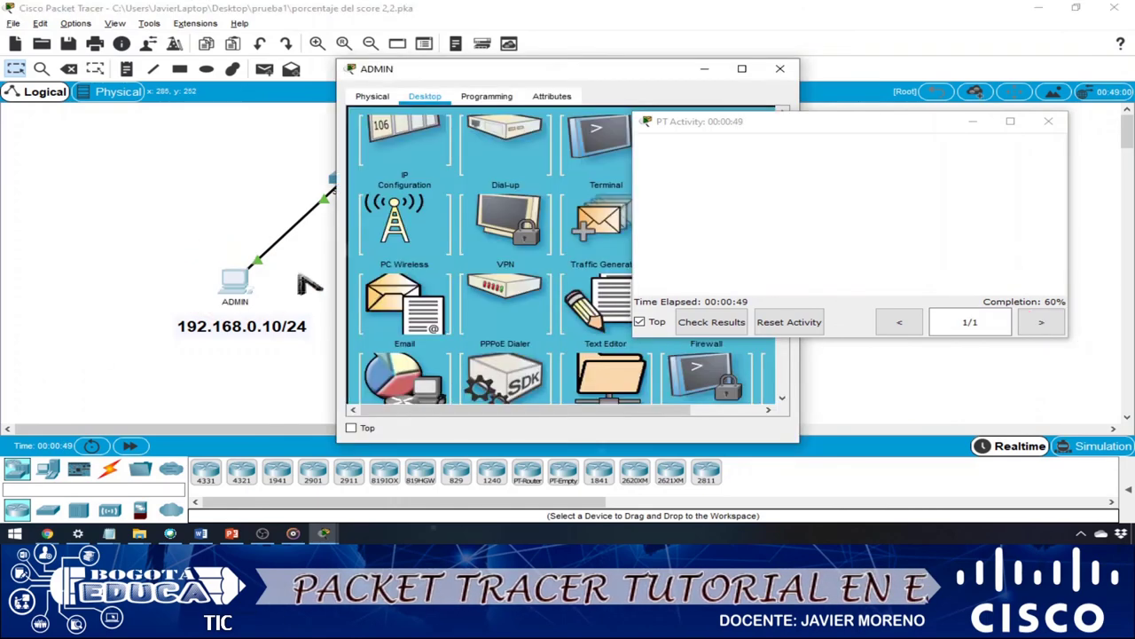
pyautogui.click(441, 158)
pyautogui.click(524, 195)
pyautogui.write('192.168.0.1')
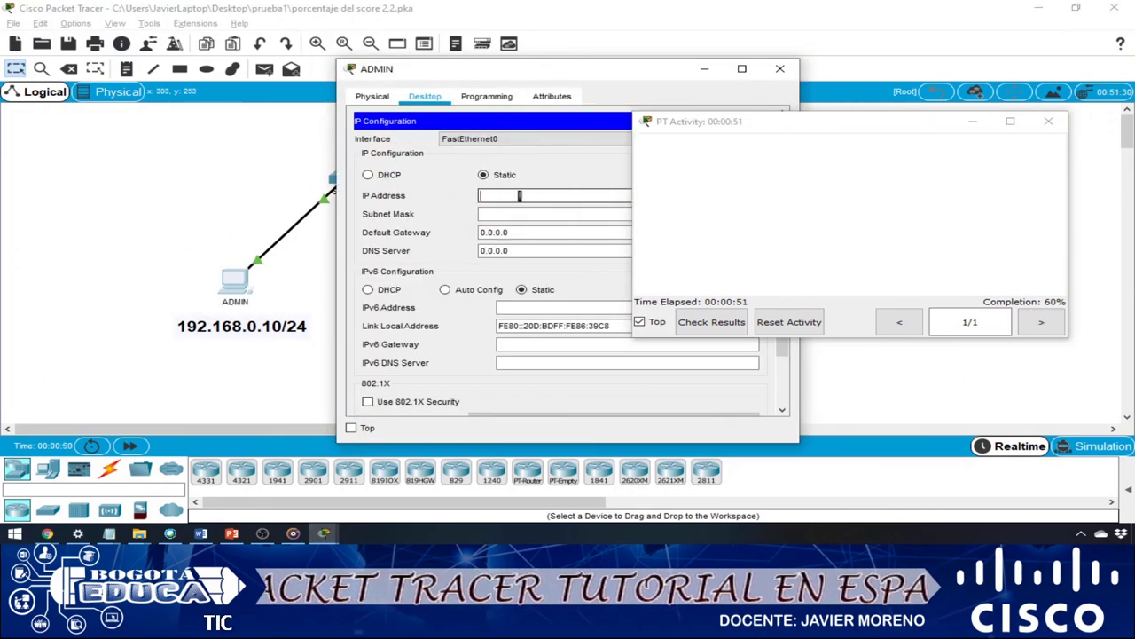
pyautogui.write('0')
pyautogui.press('Tab')
pyautogui.press('Tab')
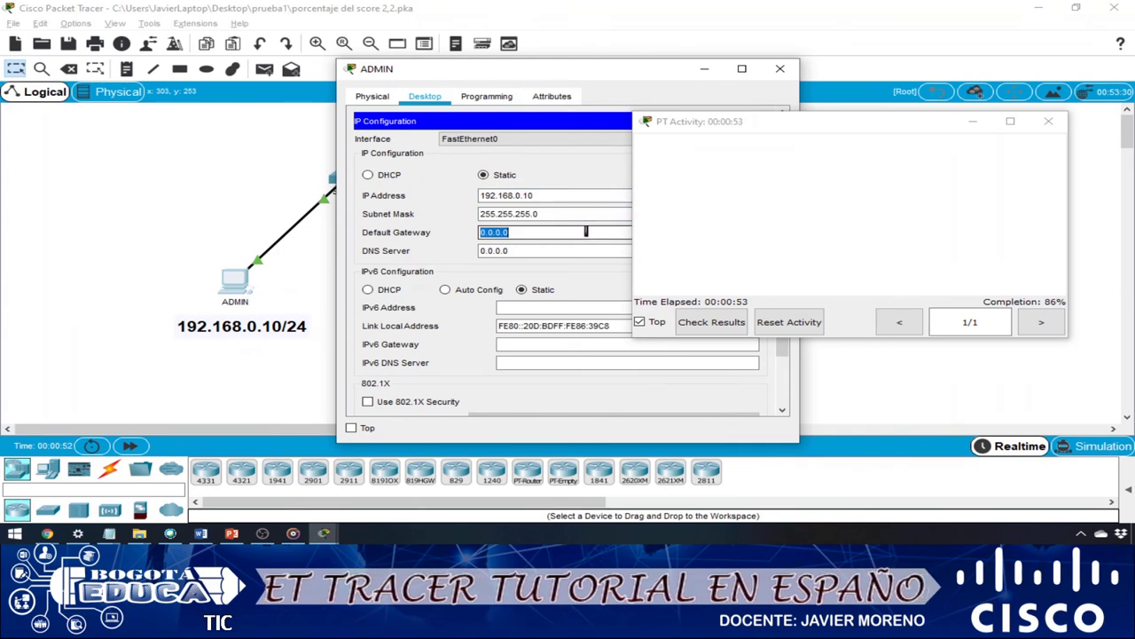
pyautogui.write('192.168.0.1')
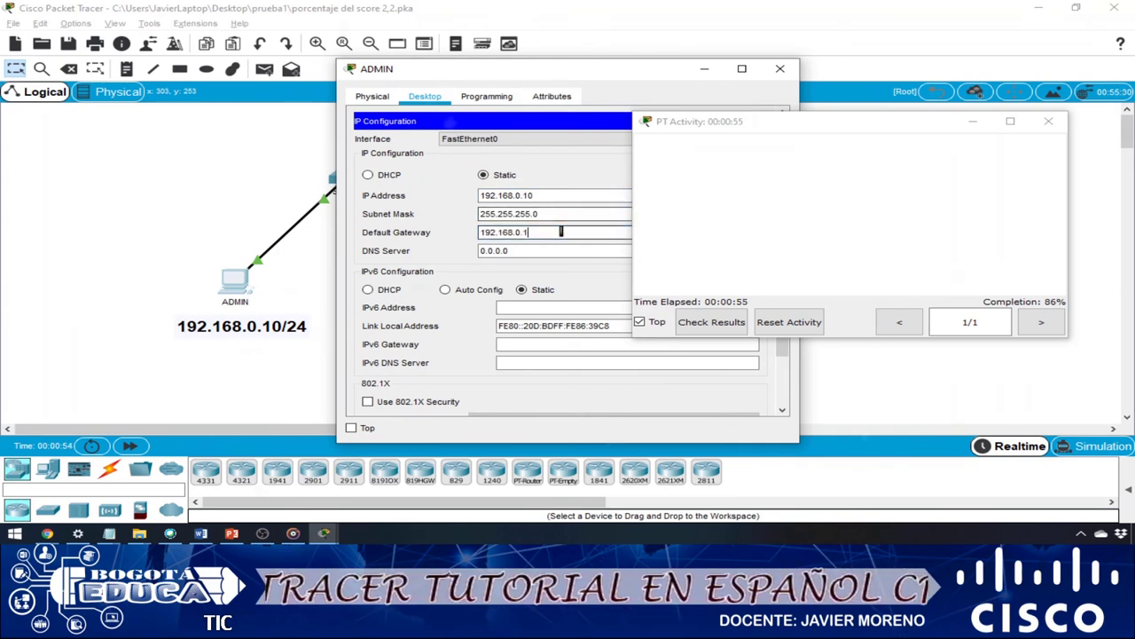
pyautogui.click(554, 232)
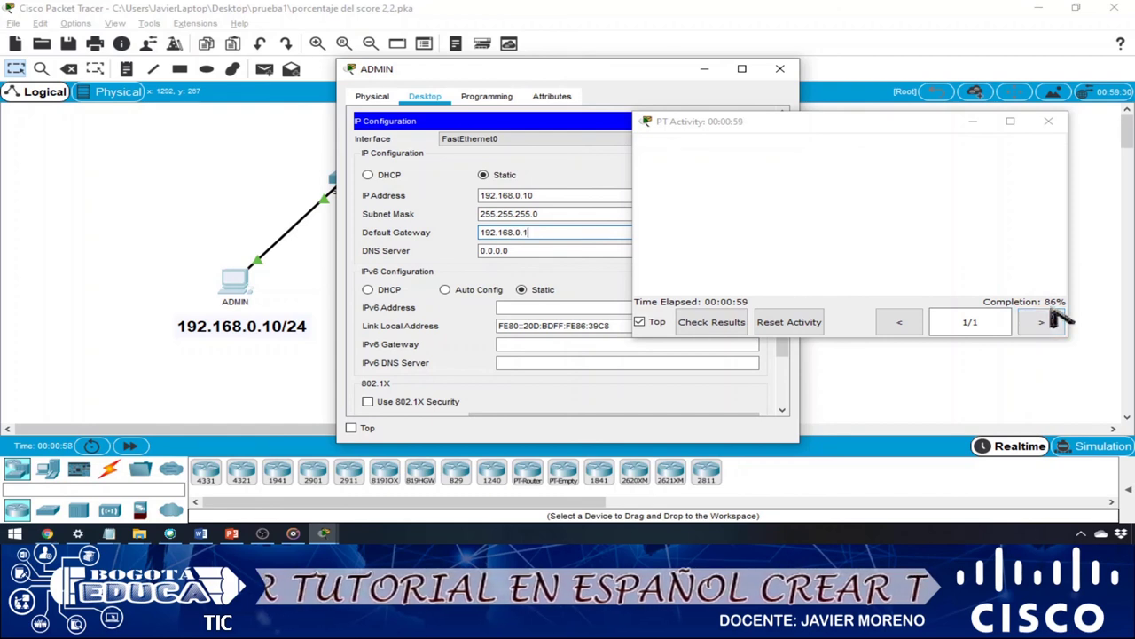
pyautogui.click(535, 251)
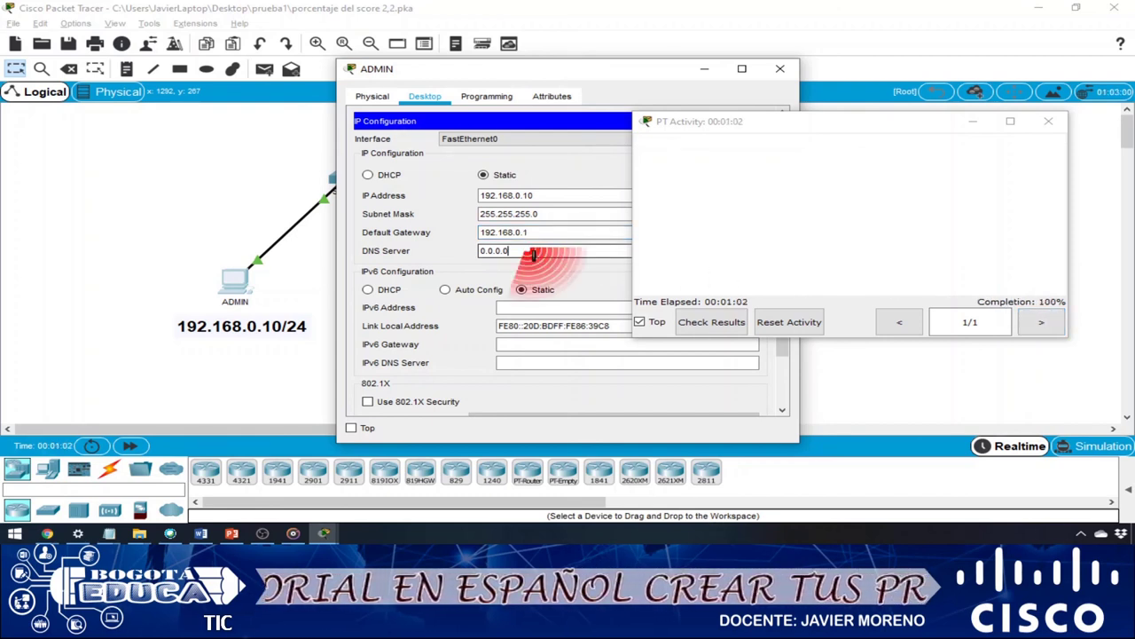
pyautogui.click(790, 71)
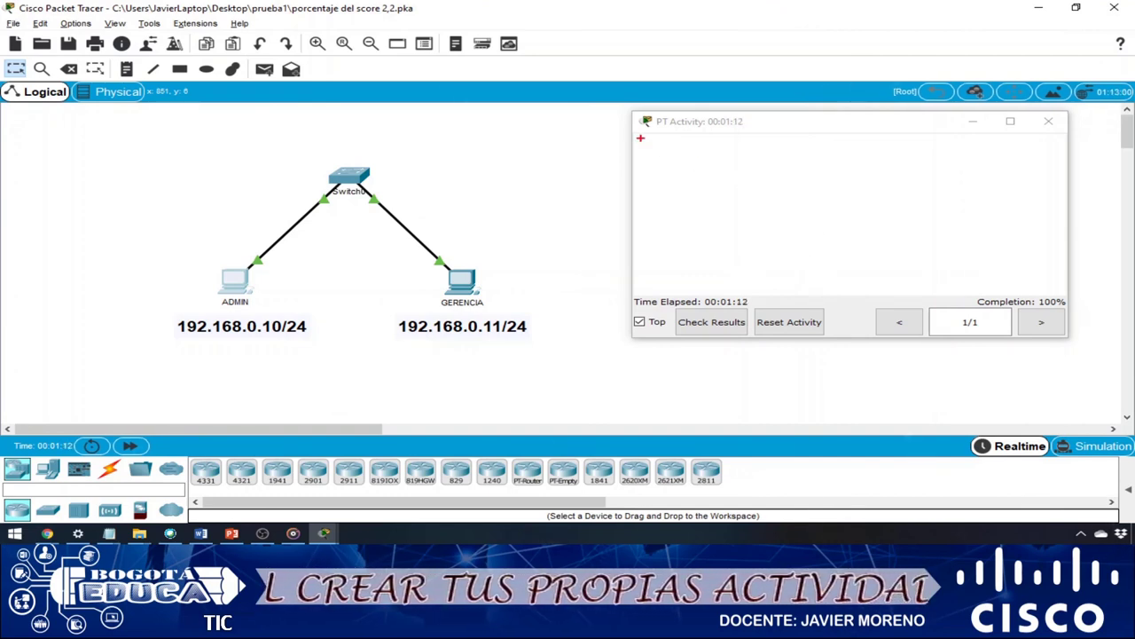
pyautogui.moveTo(641, 138); pyautogui.dragTo(1066, 291)
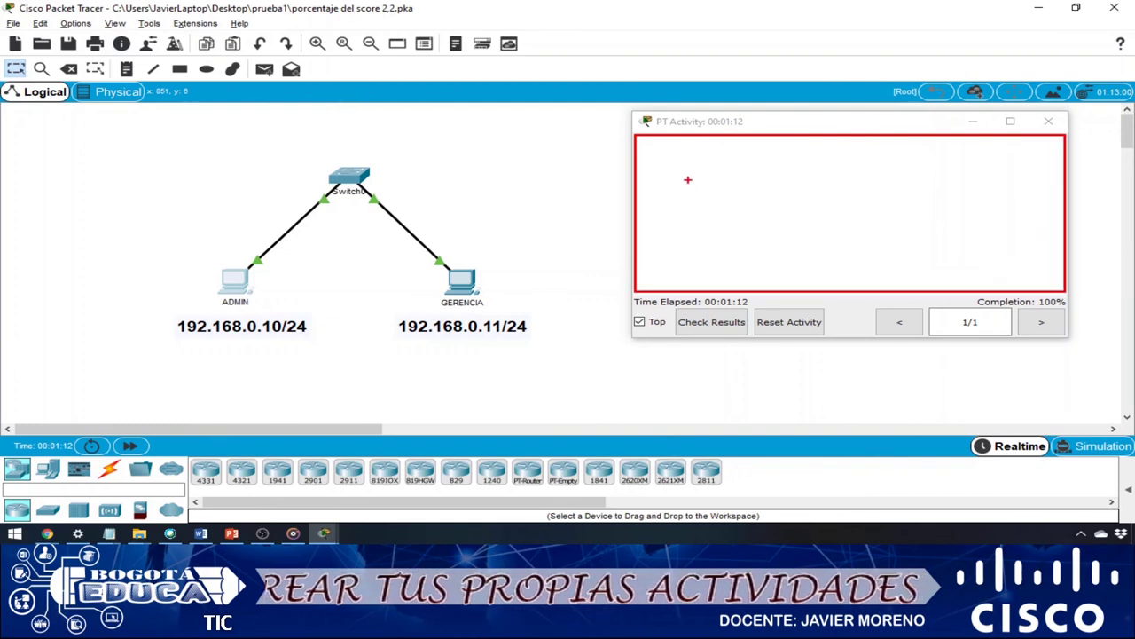
pyautogui.moveTo(688, 179); pyautogui.dragTo(642, 261)
pyautogui.moveTo(798, 206); pyautogui.dragTo(837, 276)
pyautogui.moveTo(902, 204); pyautogui.dragTo(983, 274)
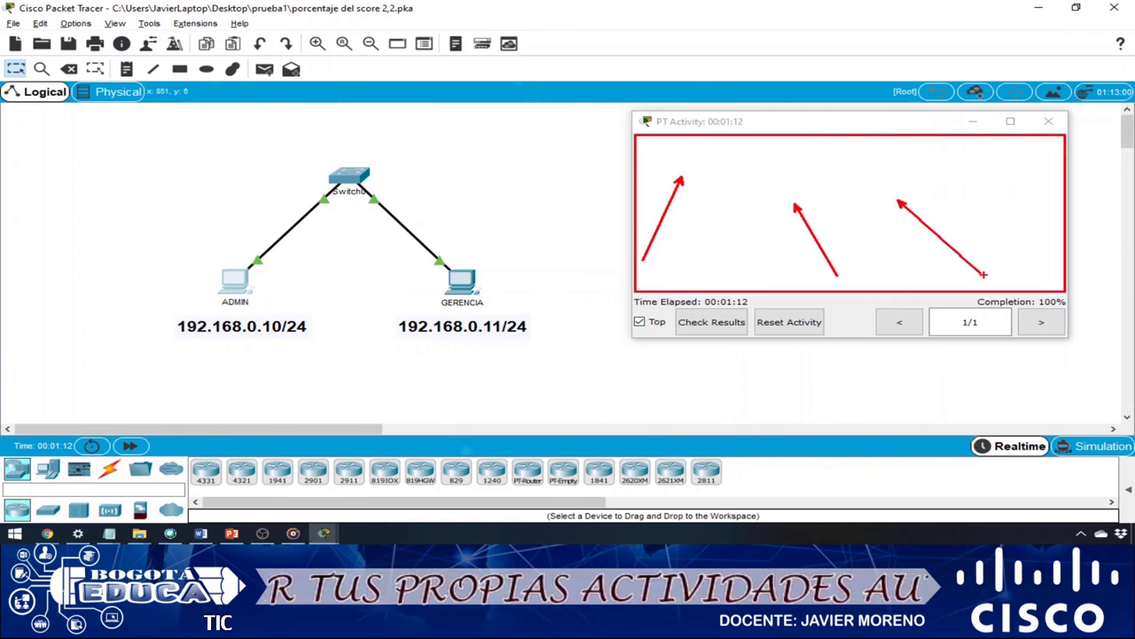